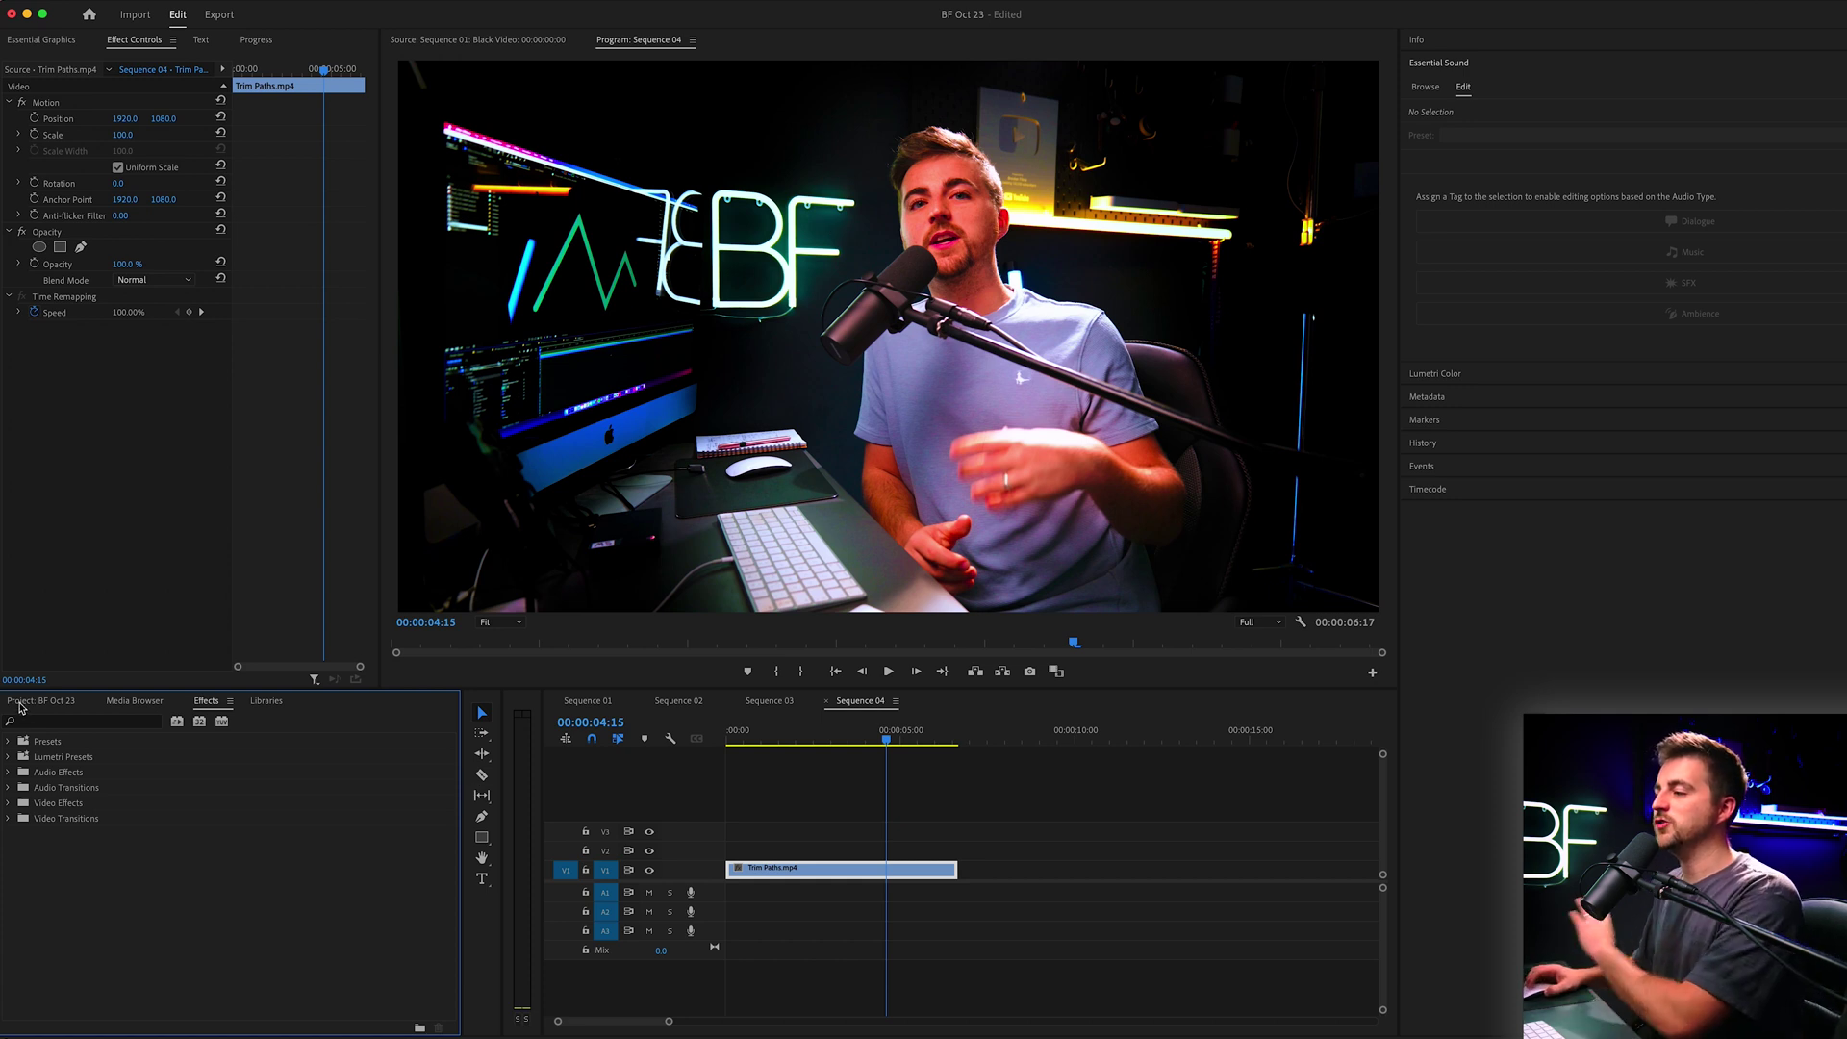
Create a Black Video item and place it on V2 above the Trim Paths.mp4 clip
left_click(31, 702)
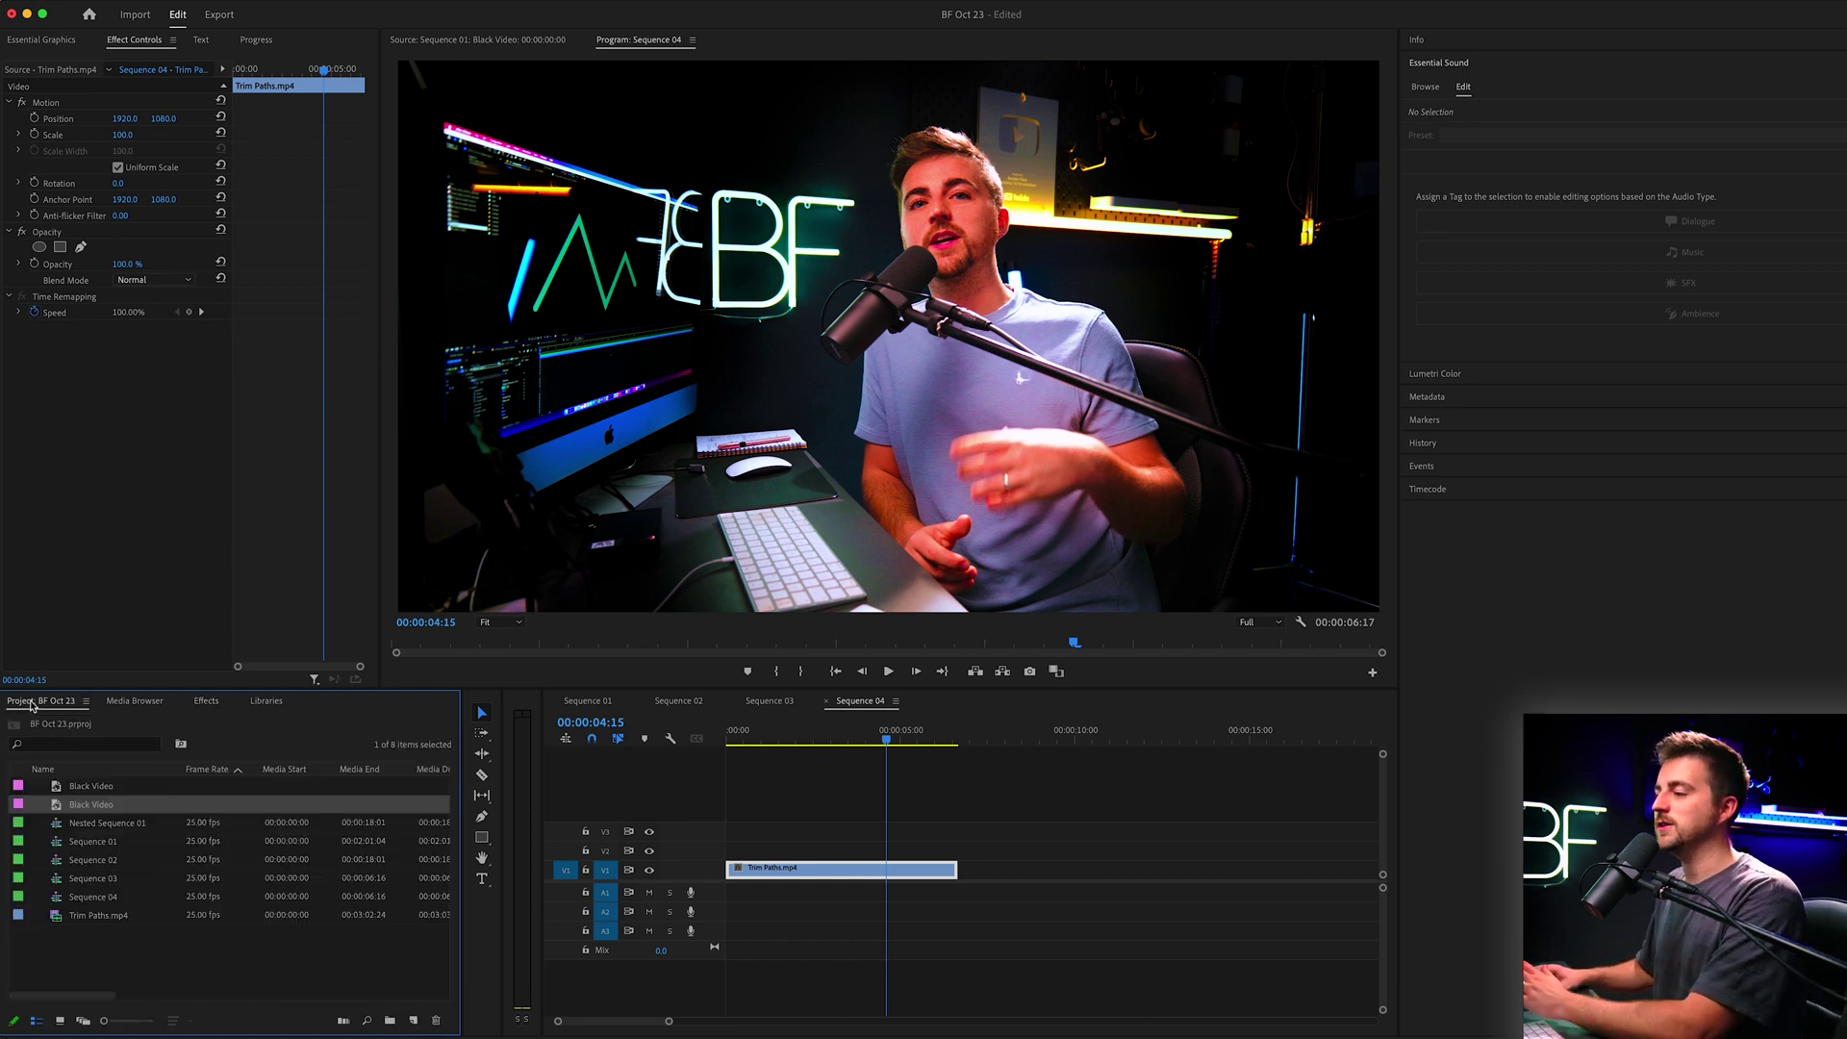
left_click(414, 1021)
left_click(458, 968)
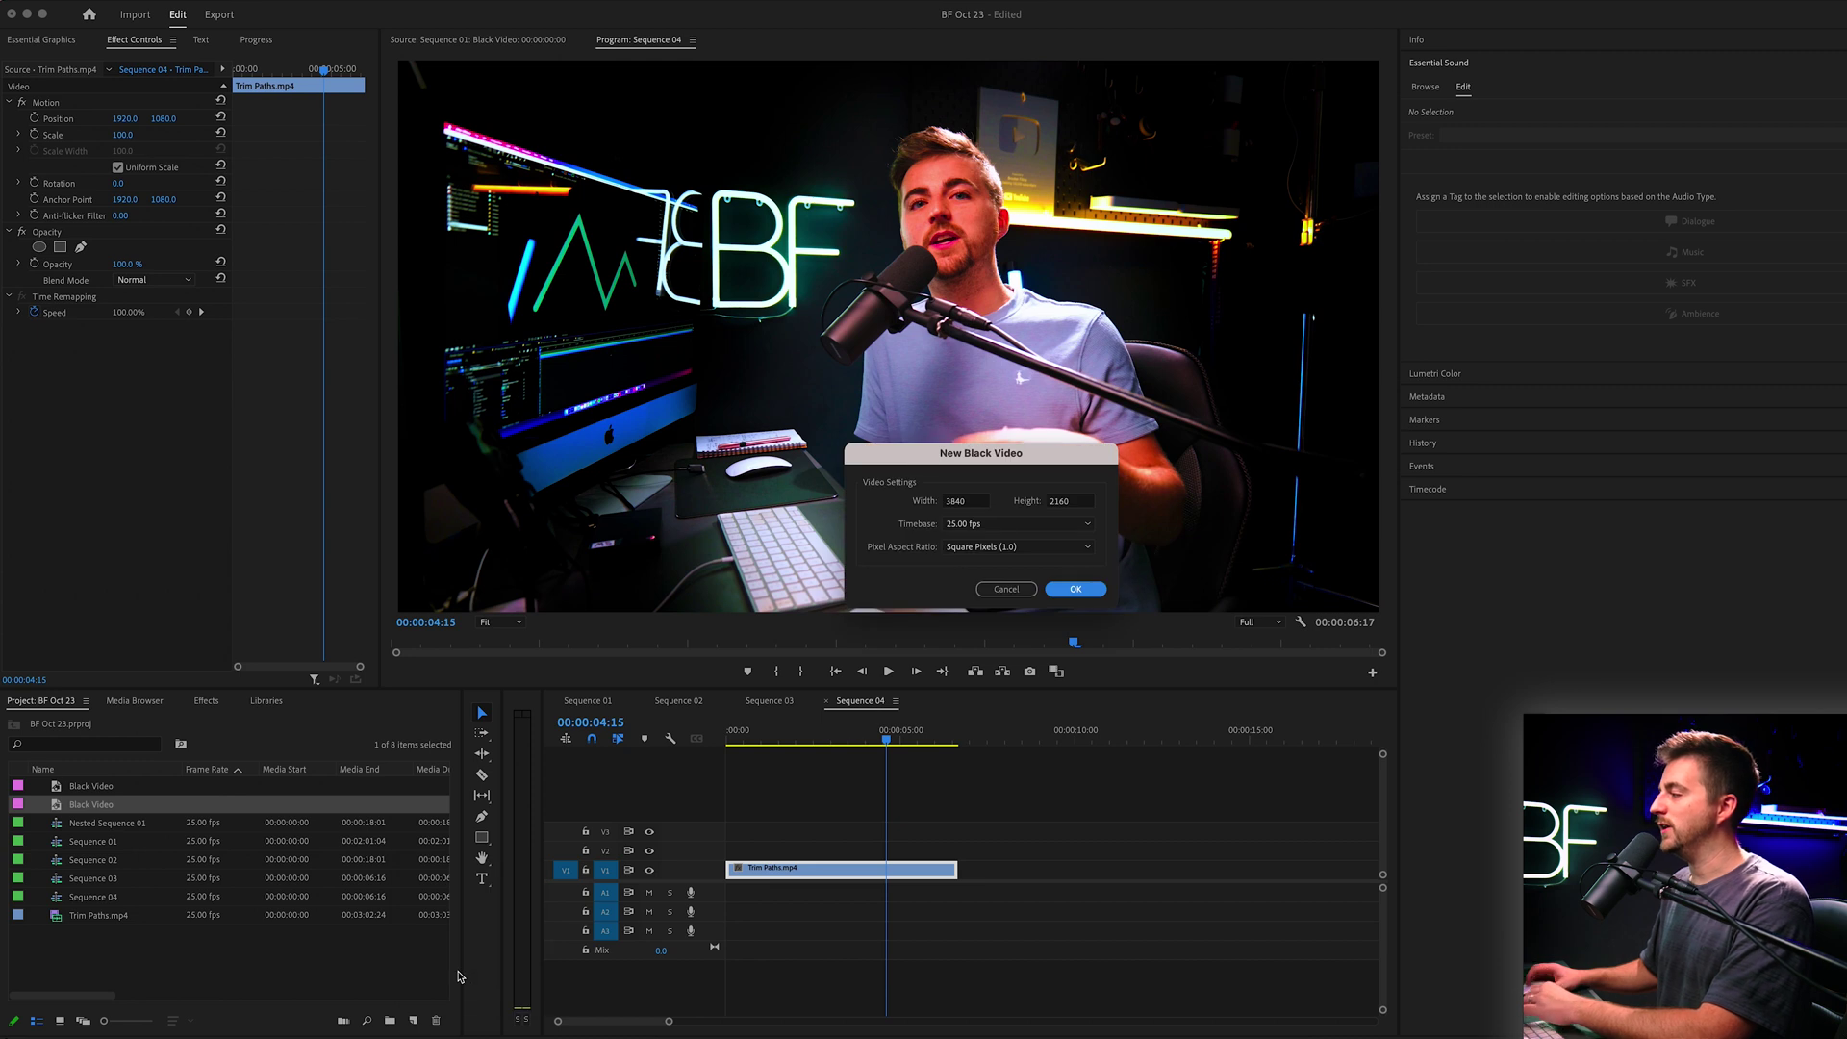
key("Return")
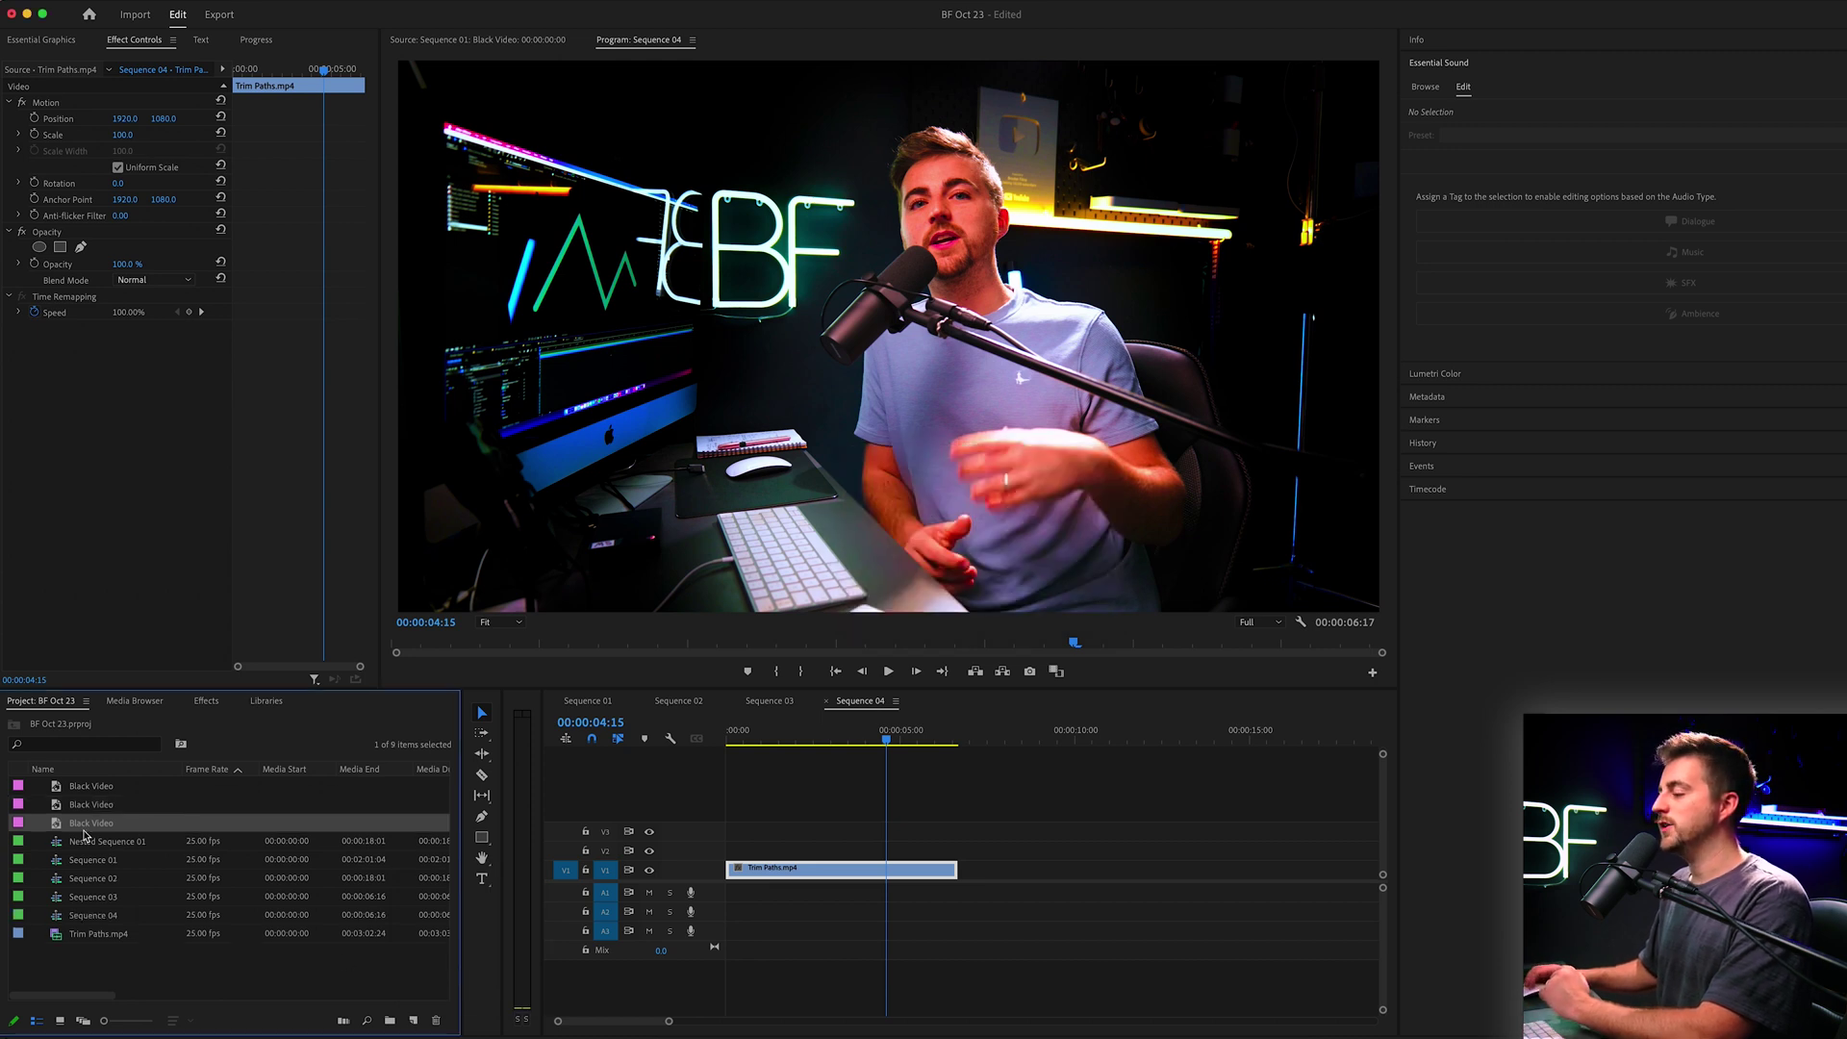
left_click_drag(82, 833, 962, 850)
Paste a second Black Video copy into the sequence and slide it toward the start
left_click(932, 853)
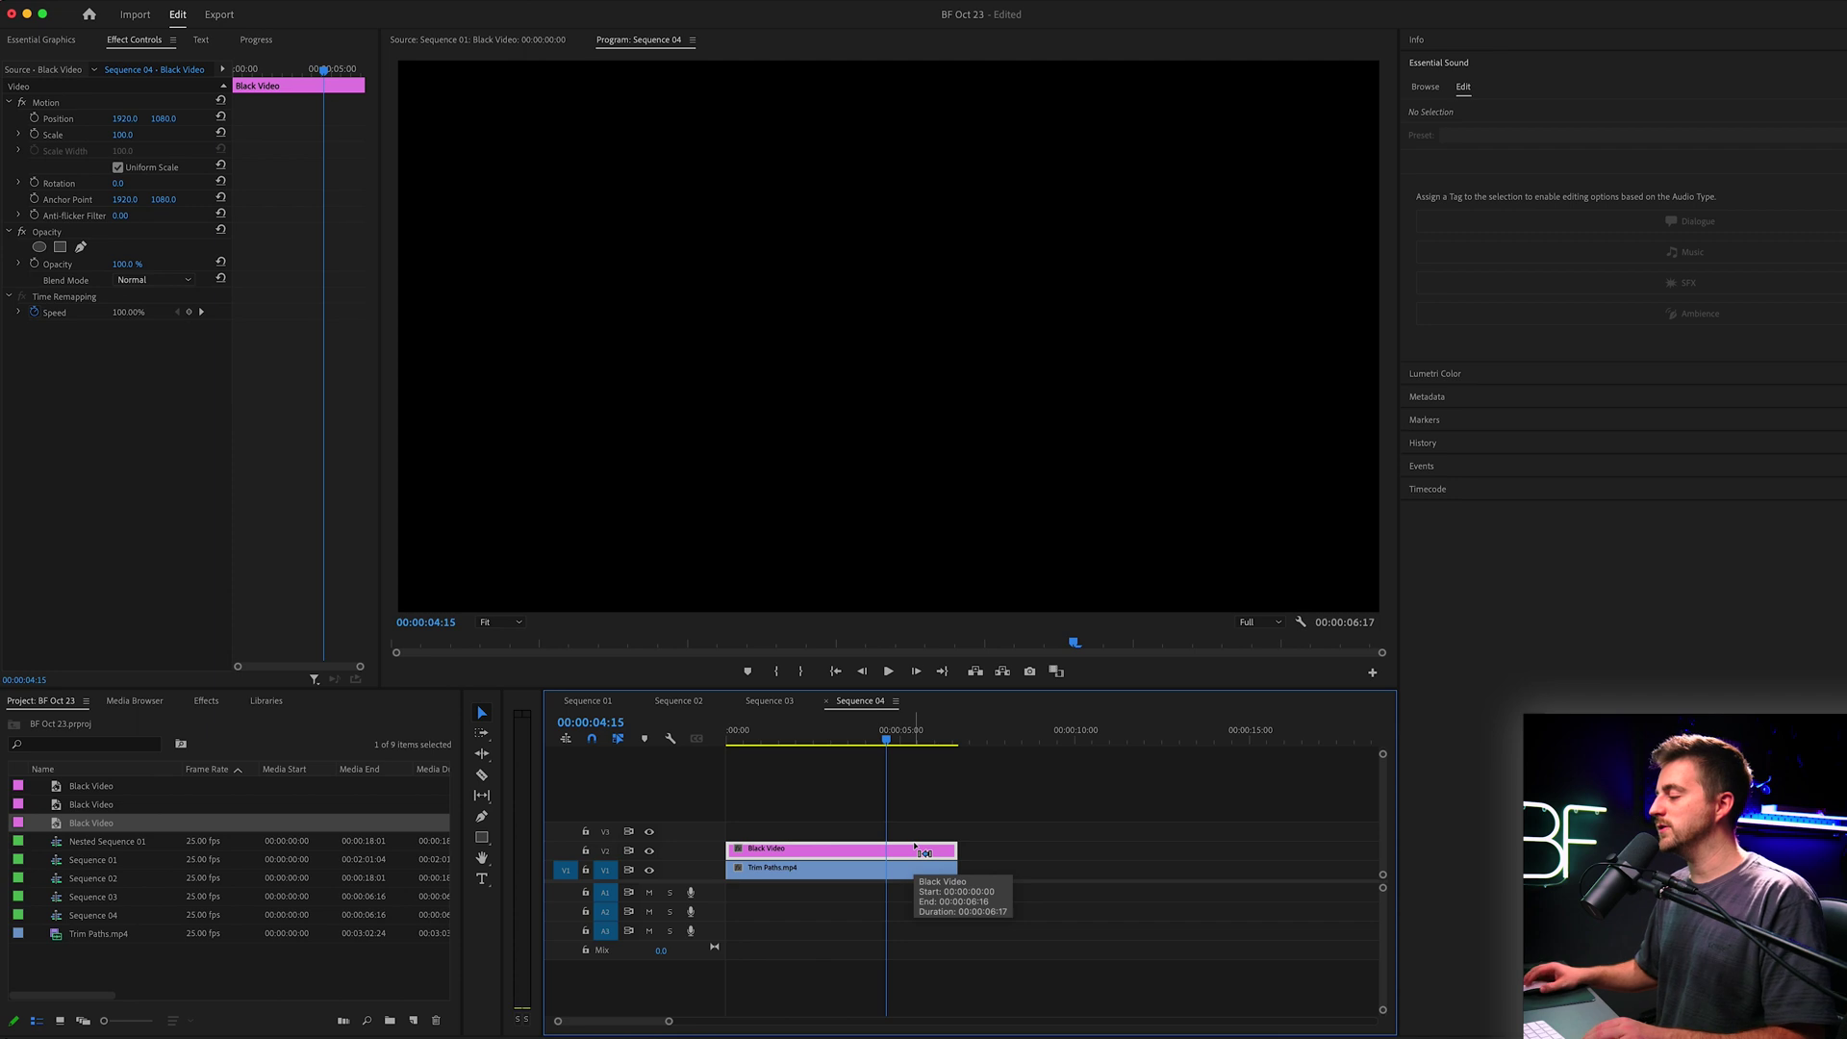
left_click(969, 739)
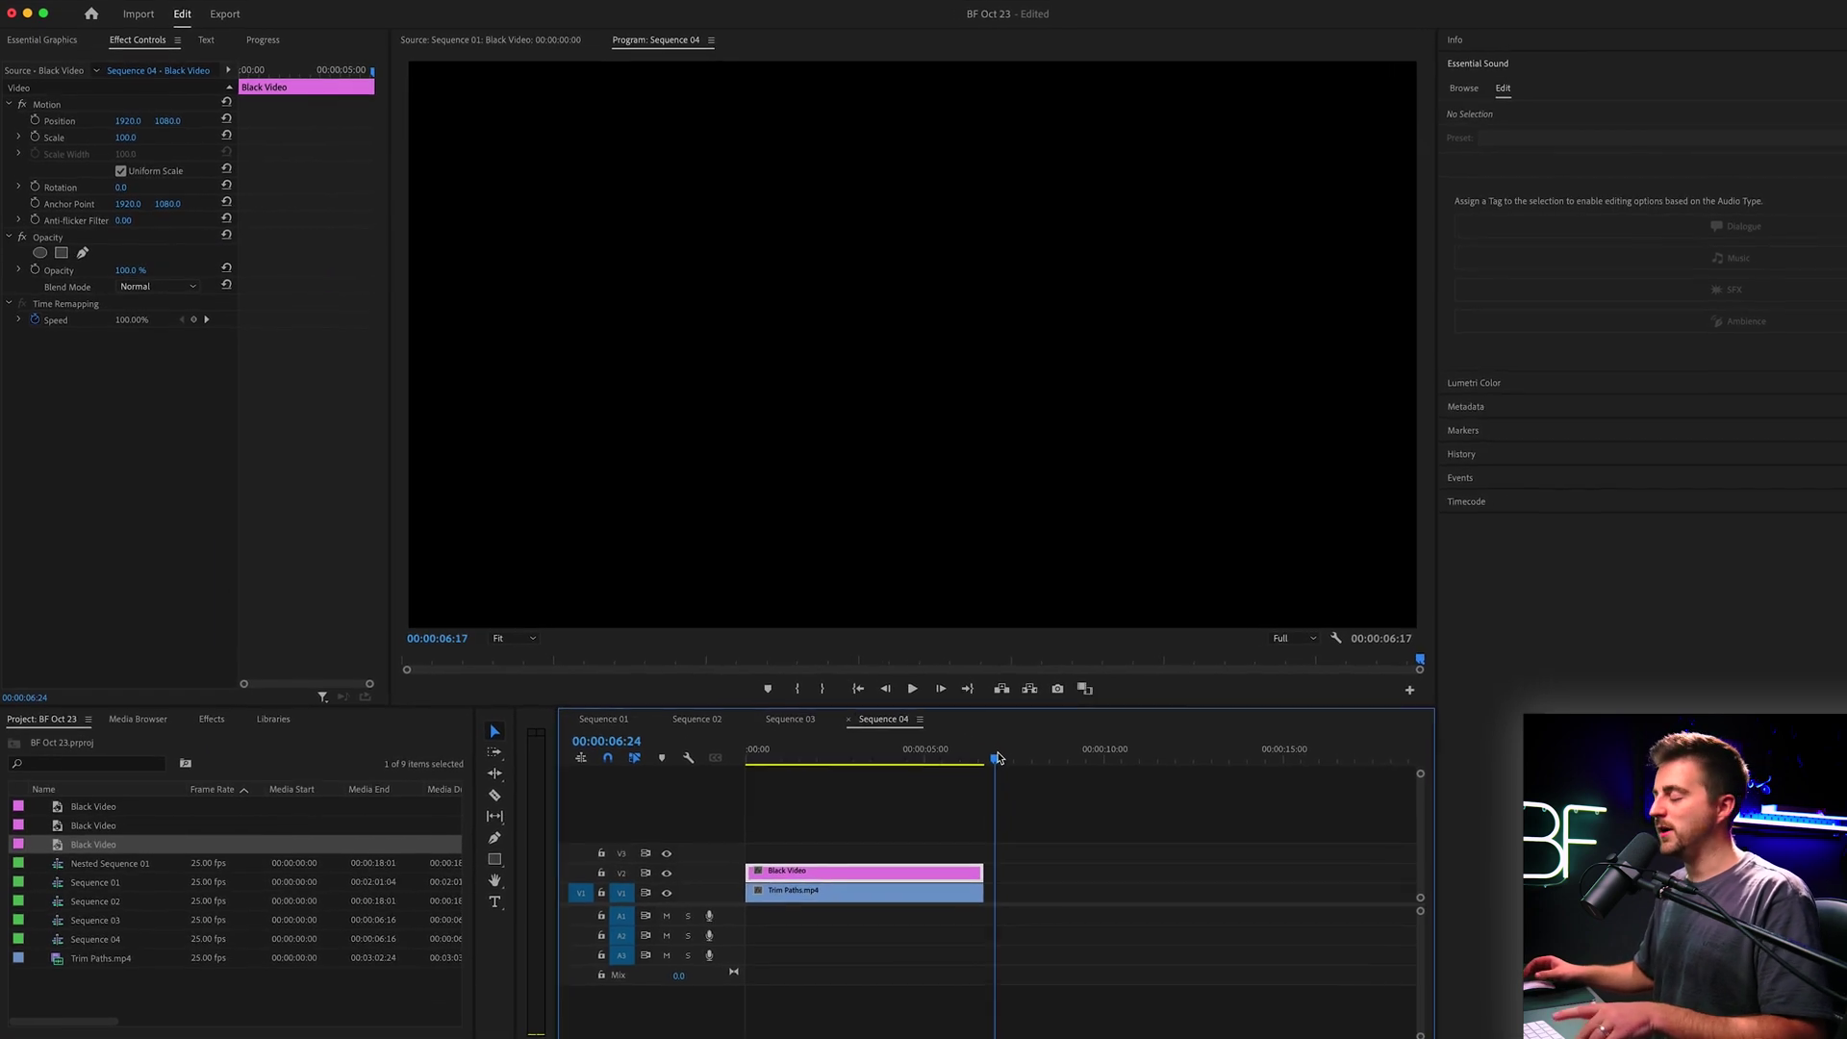
key("ctrl+v")
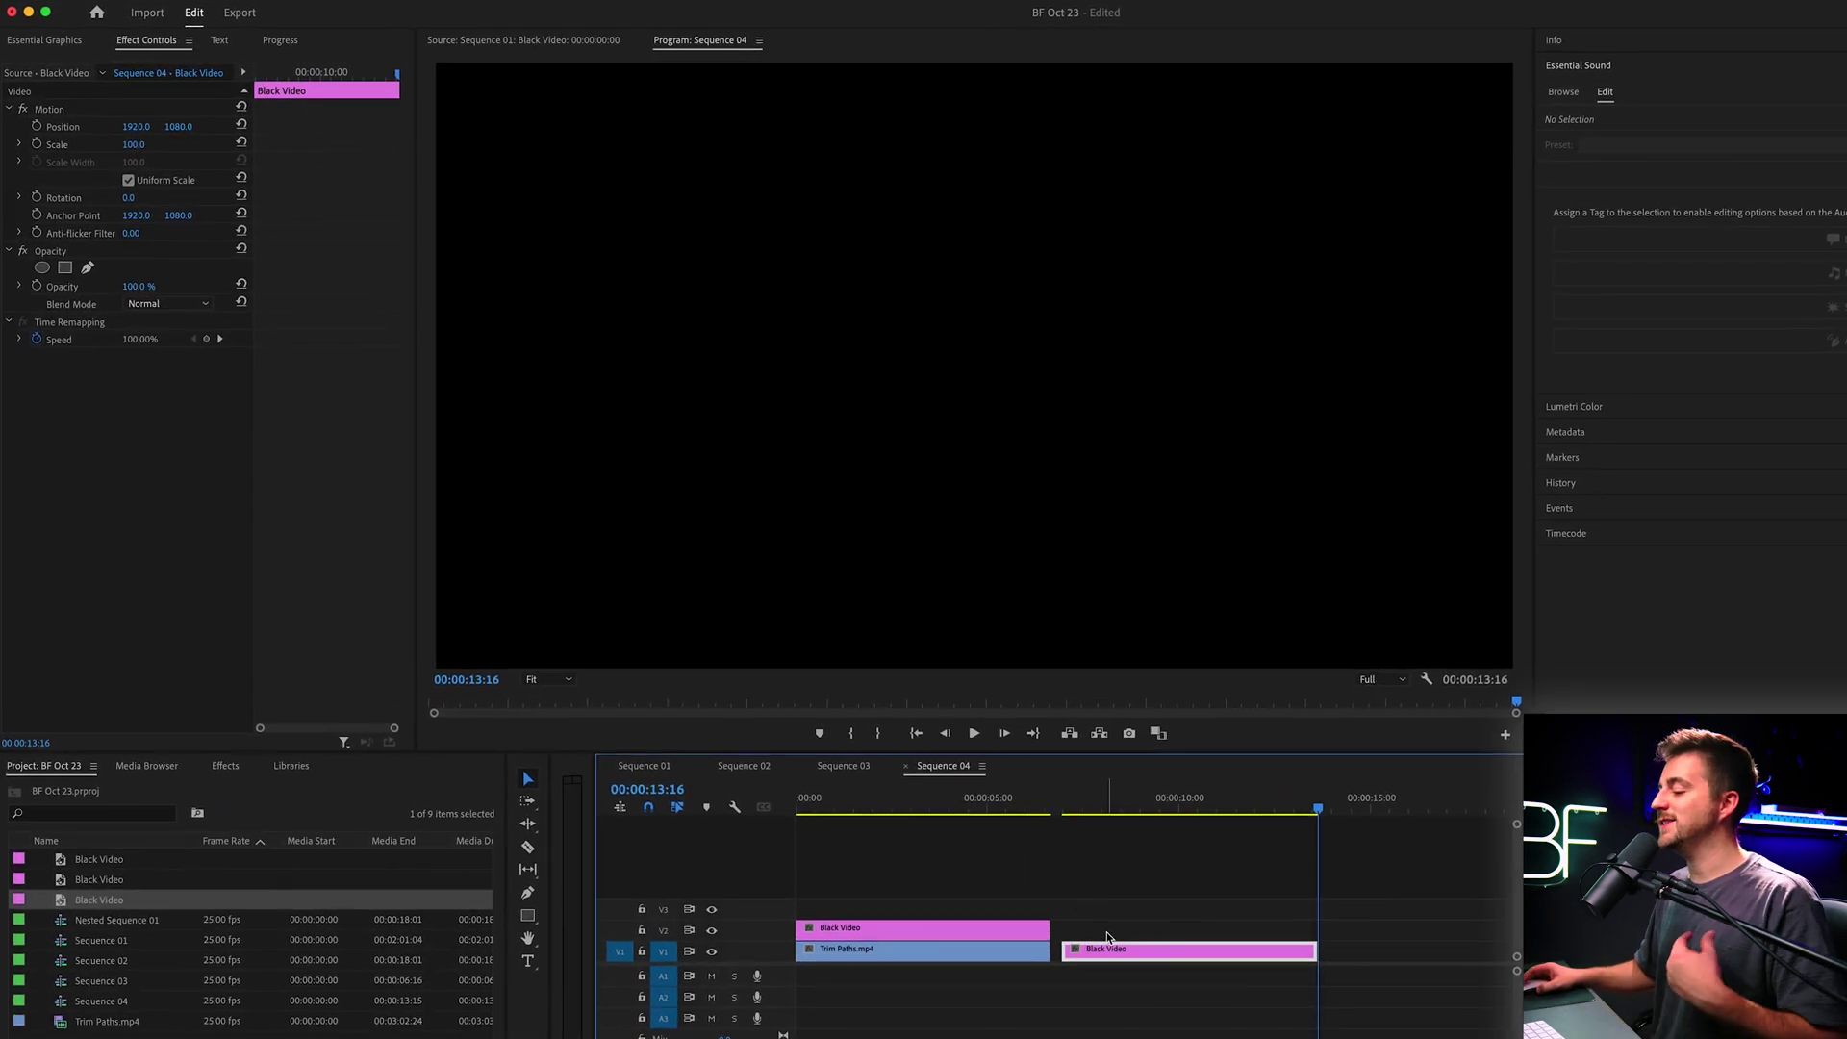
left_click_drag(1107, 935, 866, 935)
Stack the copy on V3 and apply the Crop effect, found by searching 'crop', to both black layers
left_click(866, 959, "shift")
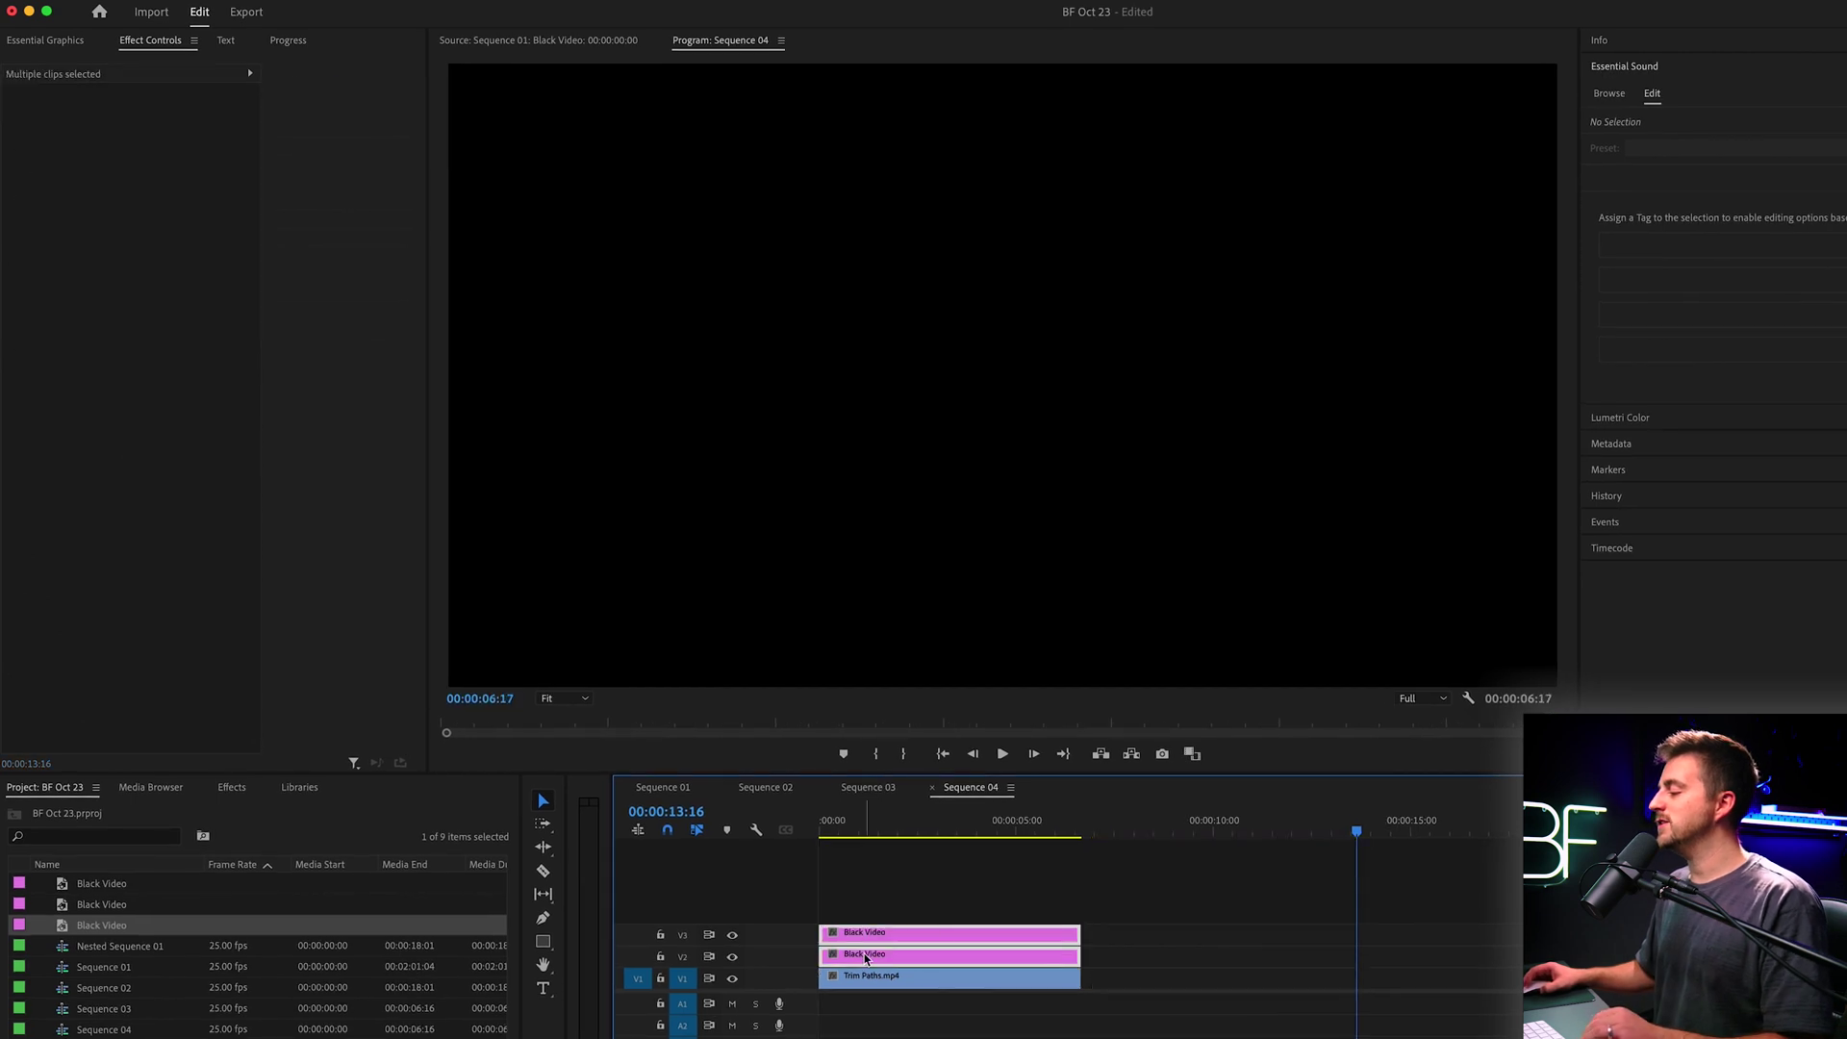
left_click(251, 793)
left_click(104, 813)
type("crop")
left_click_drag(77, 937, 883, 929)
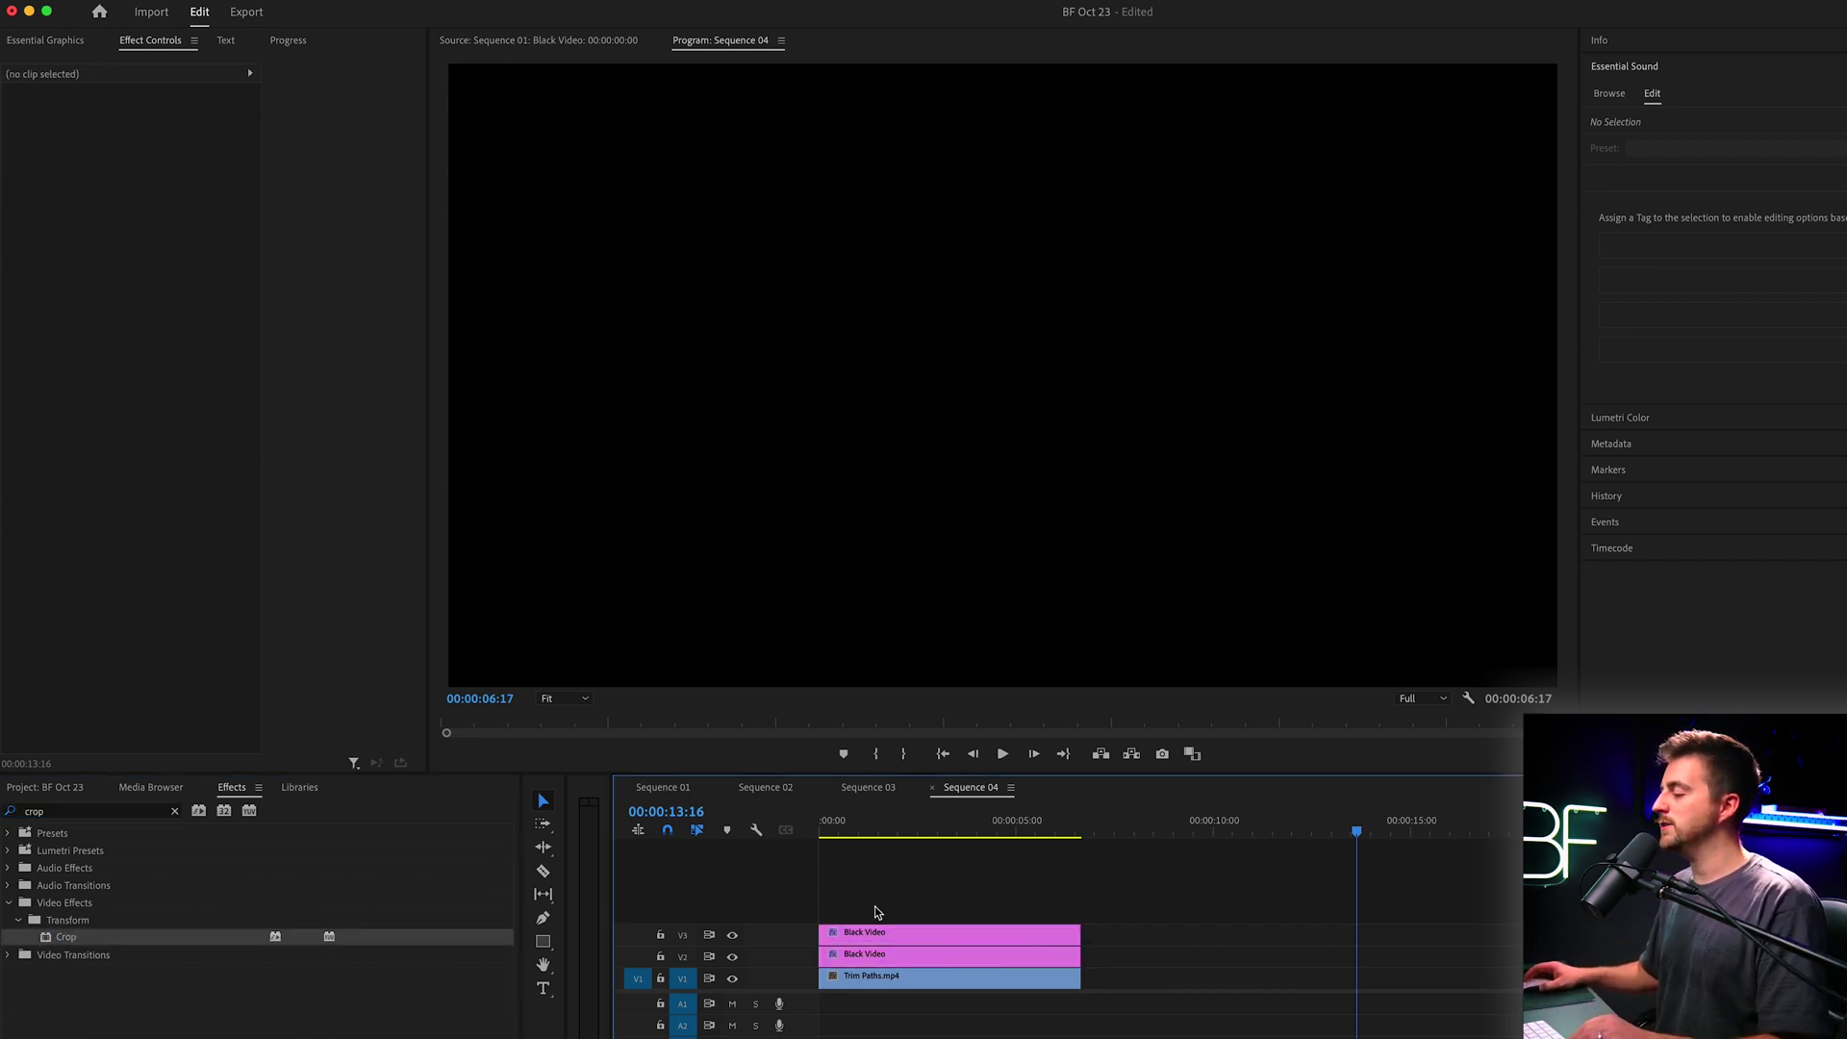
Set the lower V2 Black Video's Crop Bottom to 88%
left_click(869, 960)
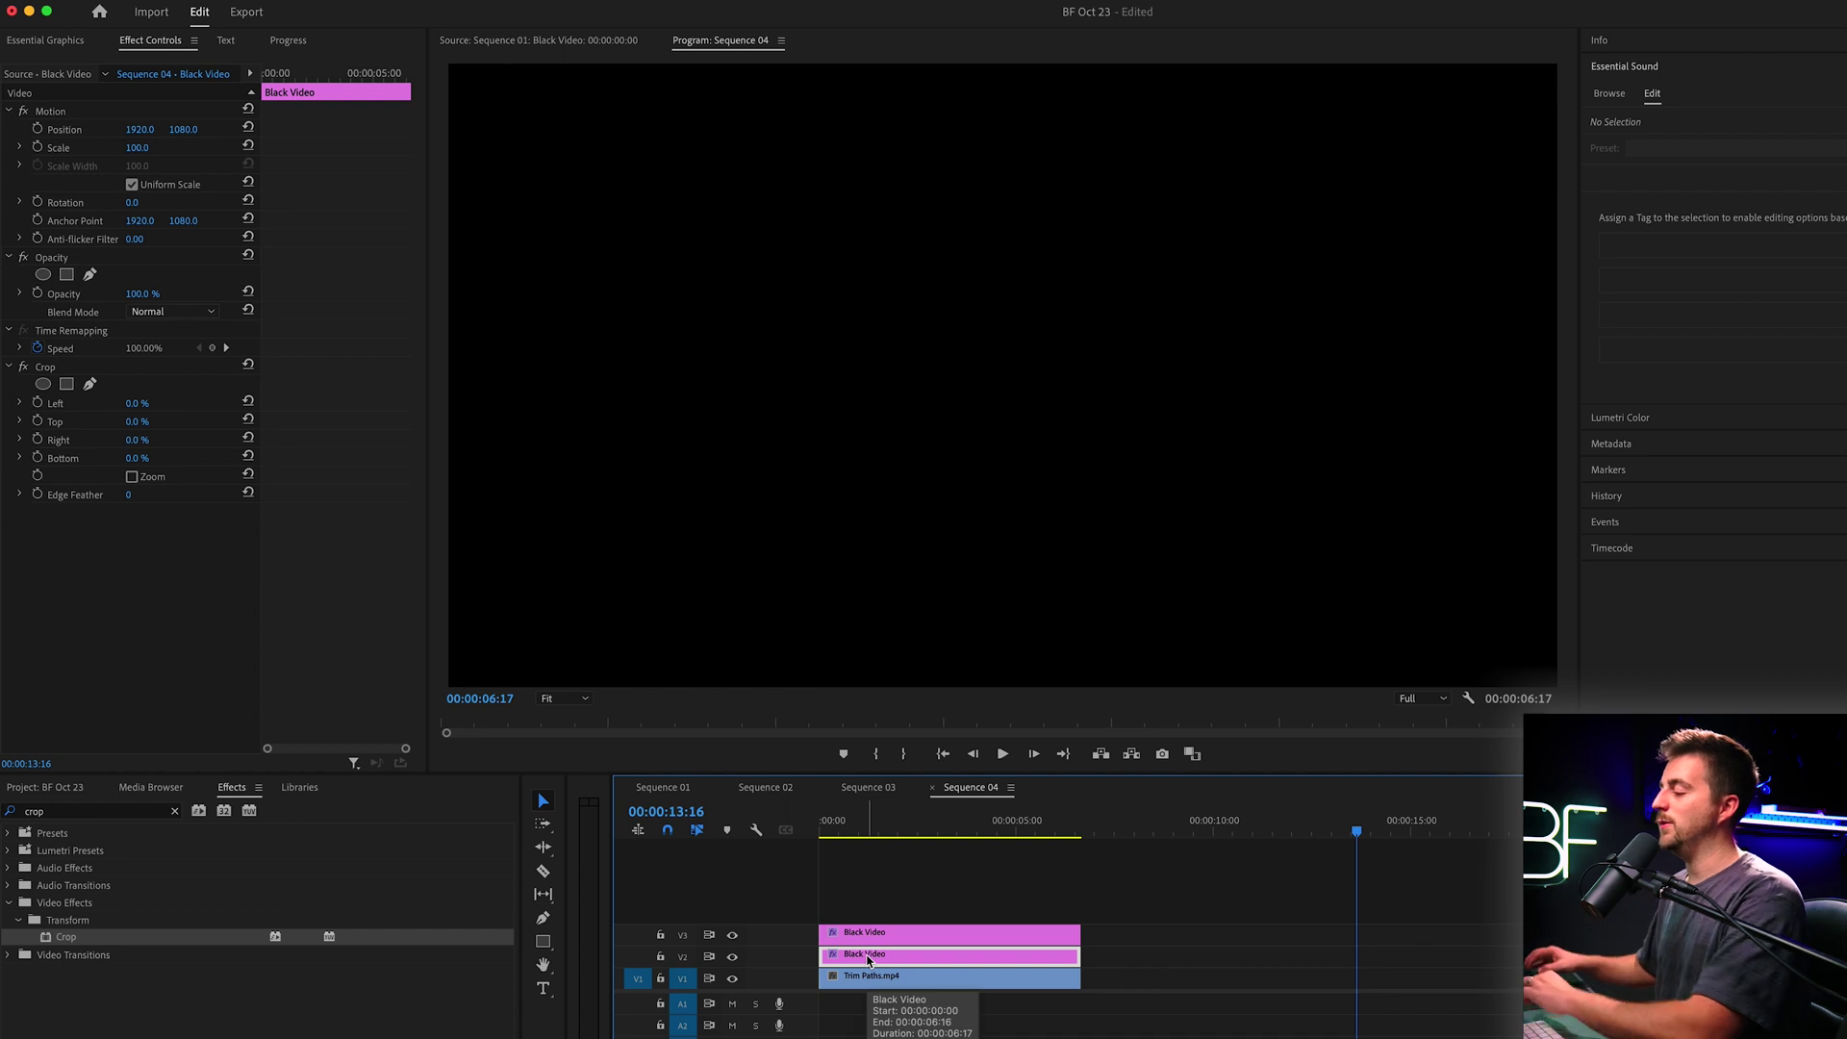
left_click(137, 459)
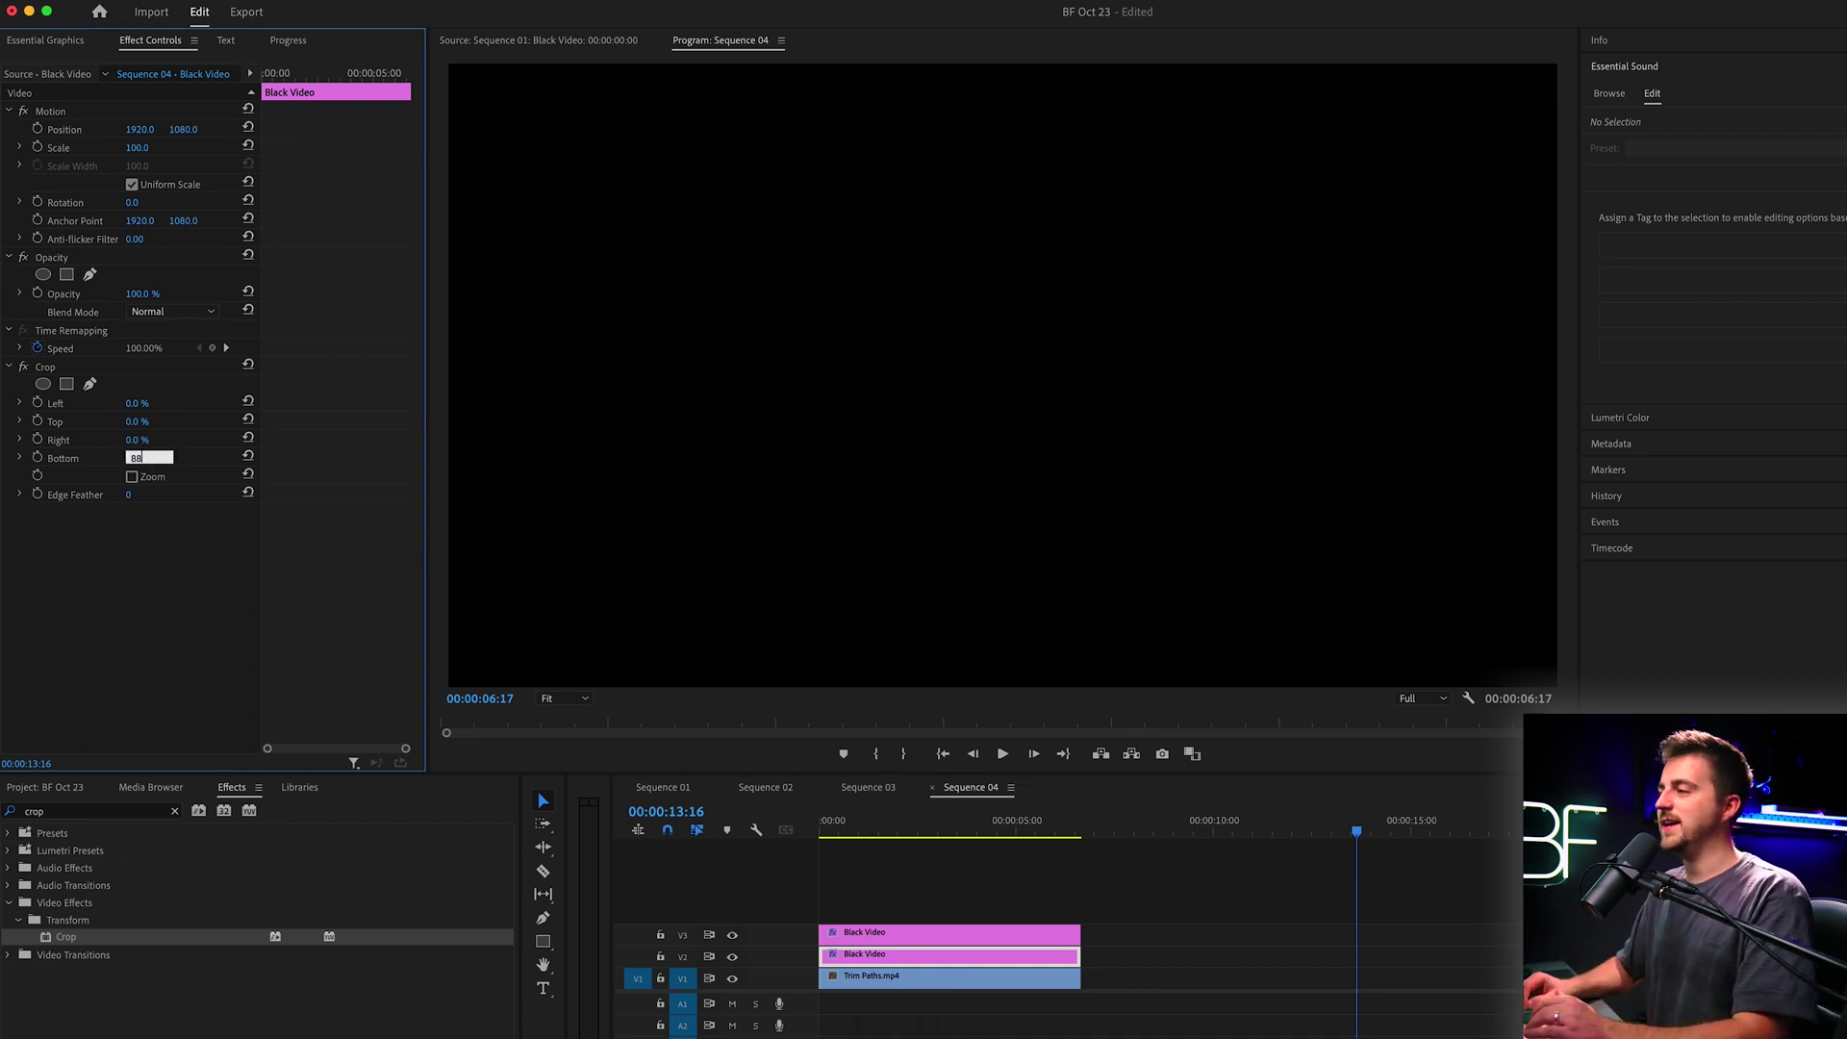
key("Return")
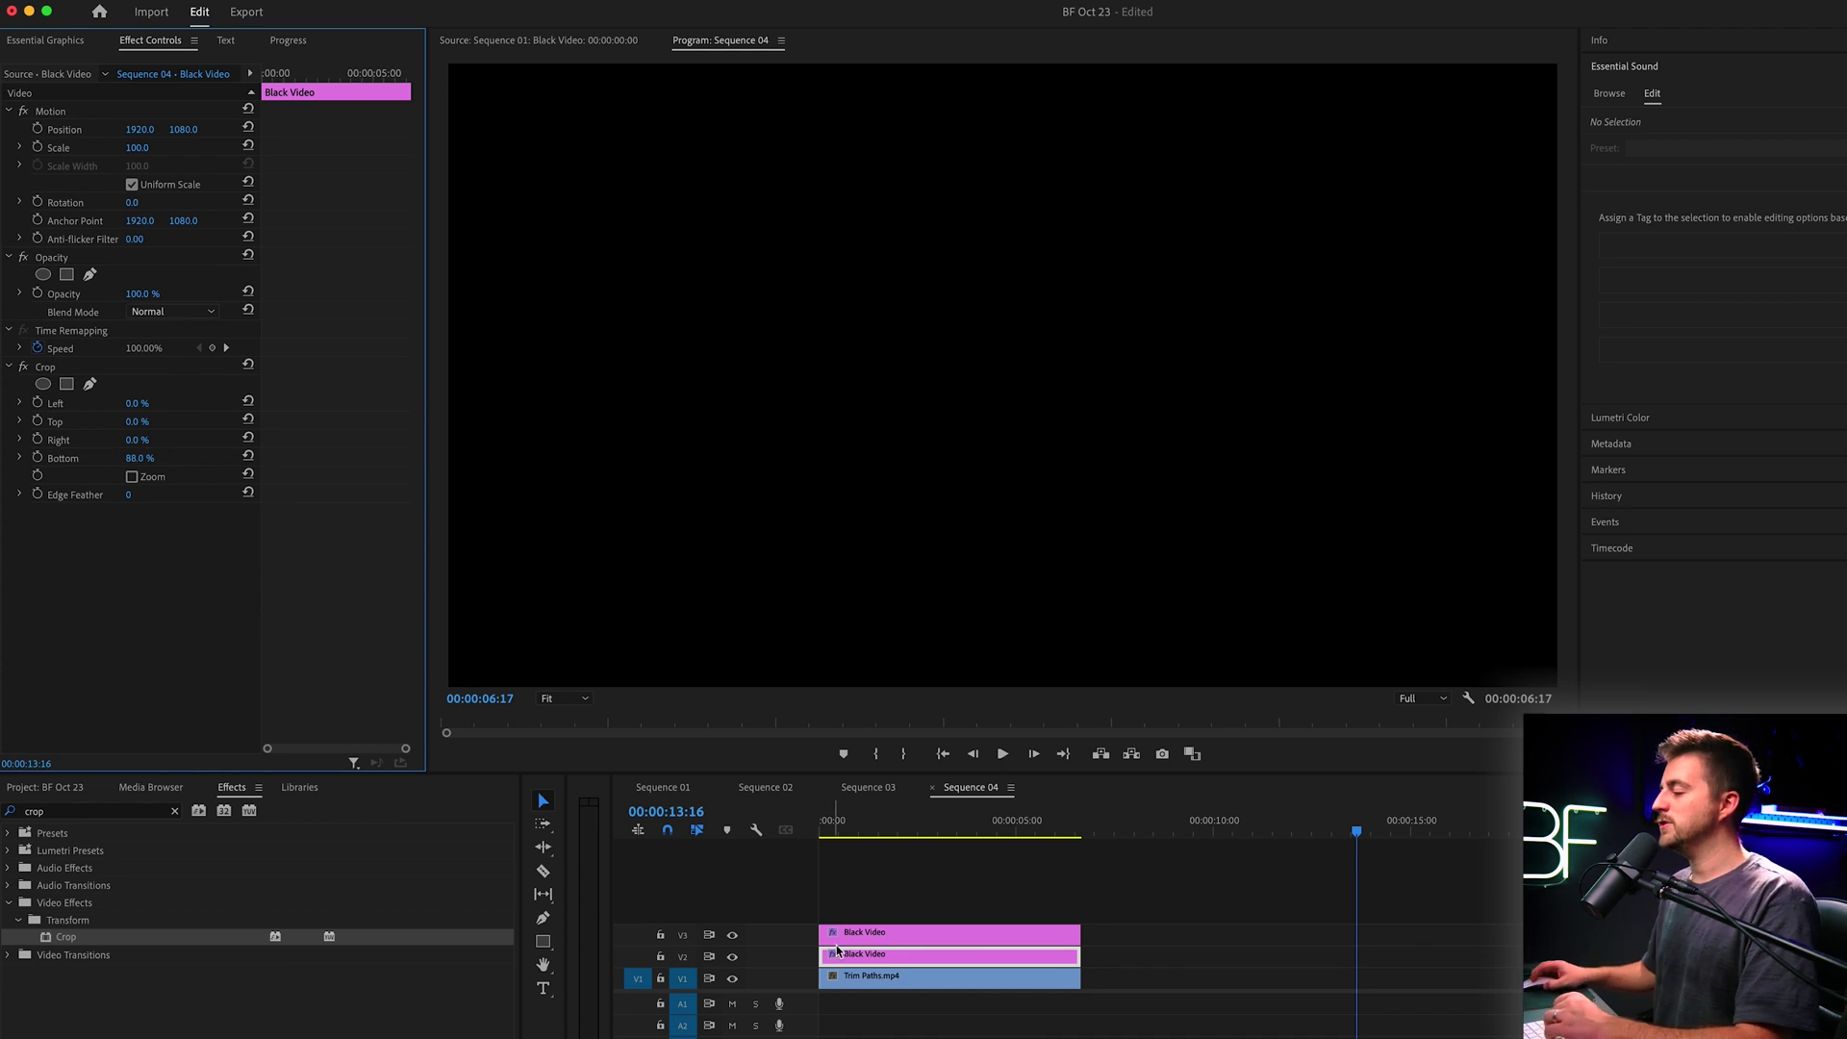
left_click(845, 934)
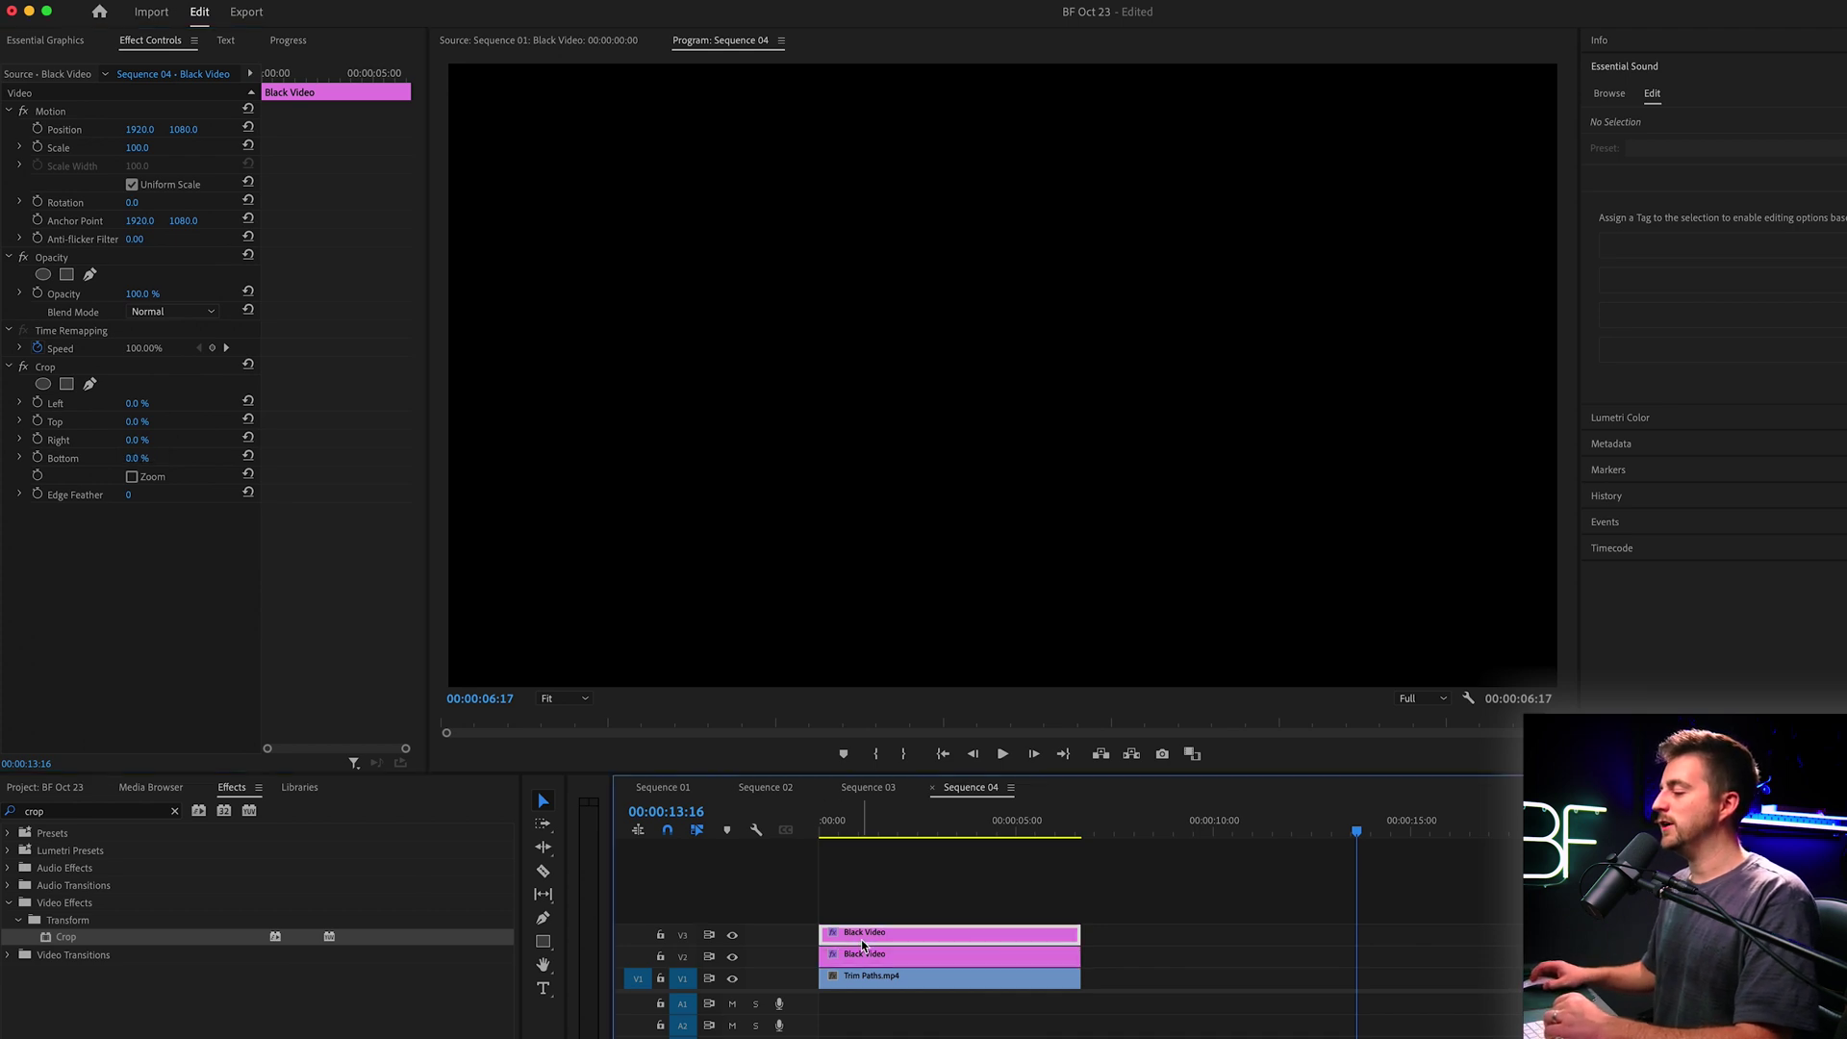
Set the V3 Black Video's Crop Top to 88%, undoing a stray 56% entry
left_click(140, 422)
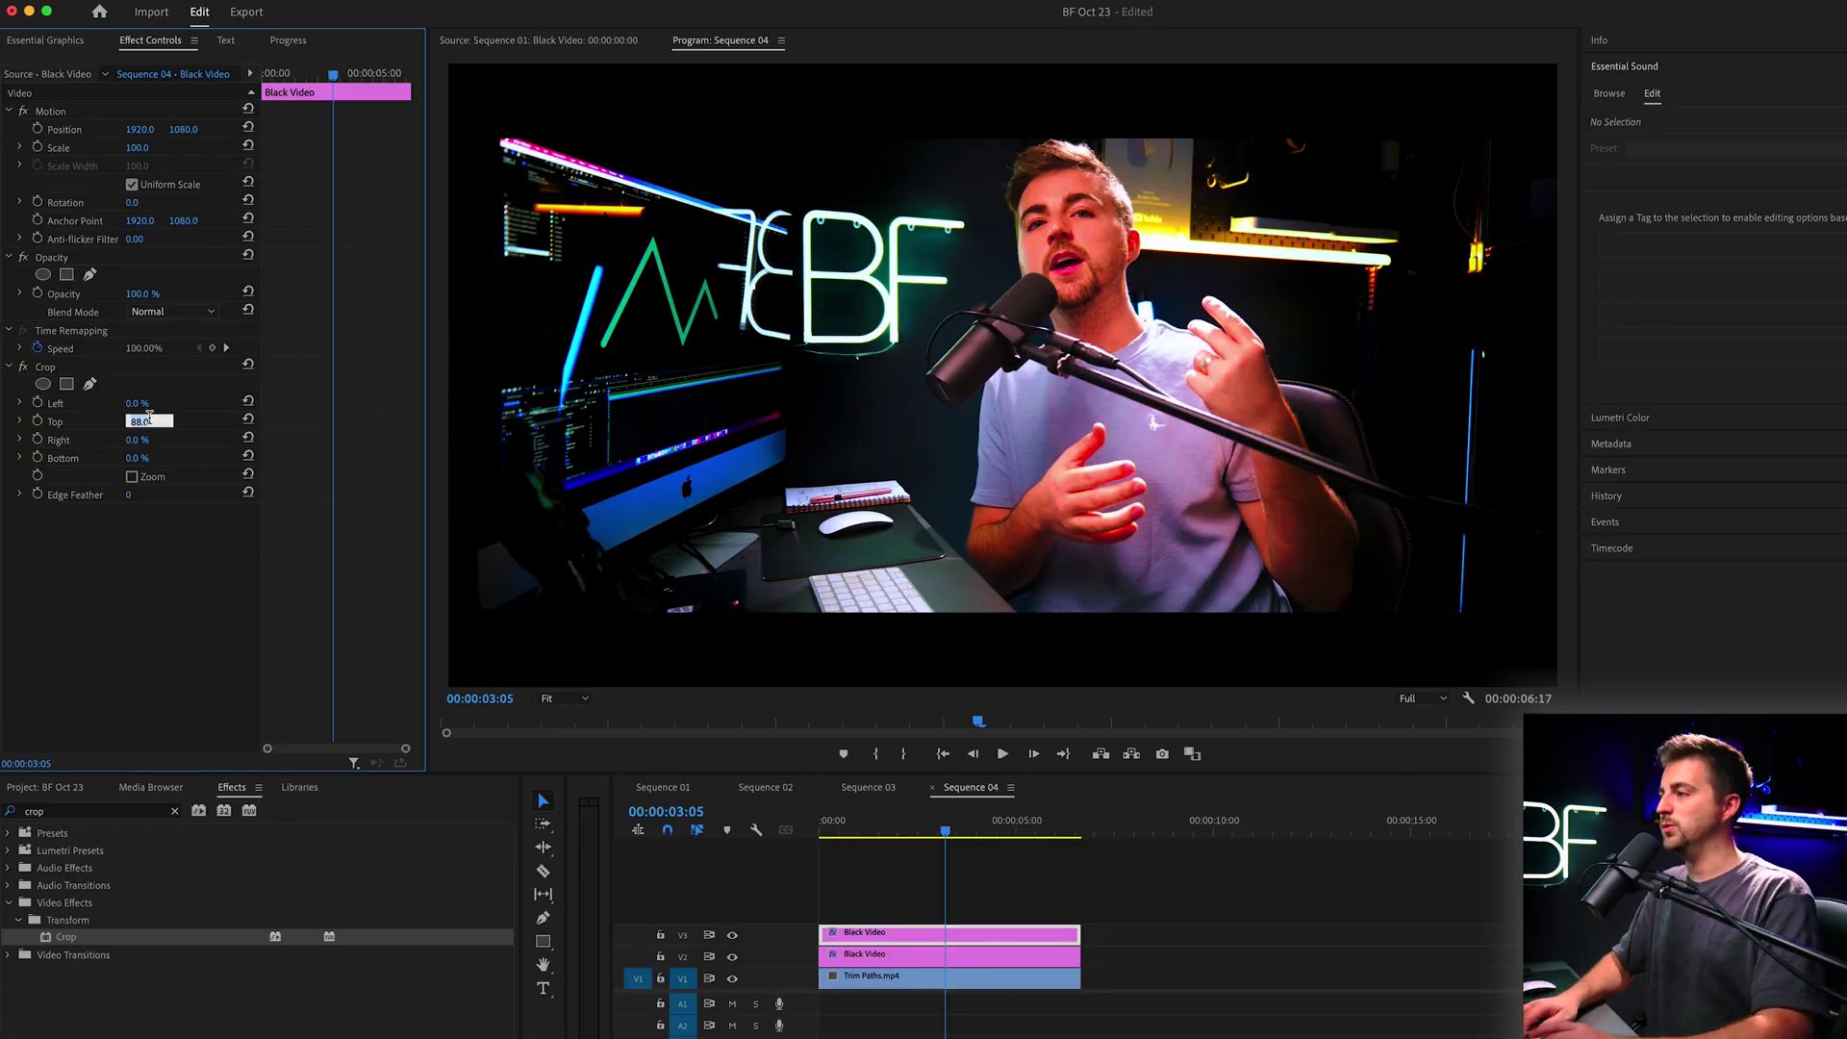
type("56")
key("Return")
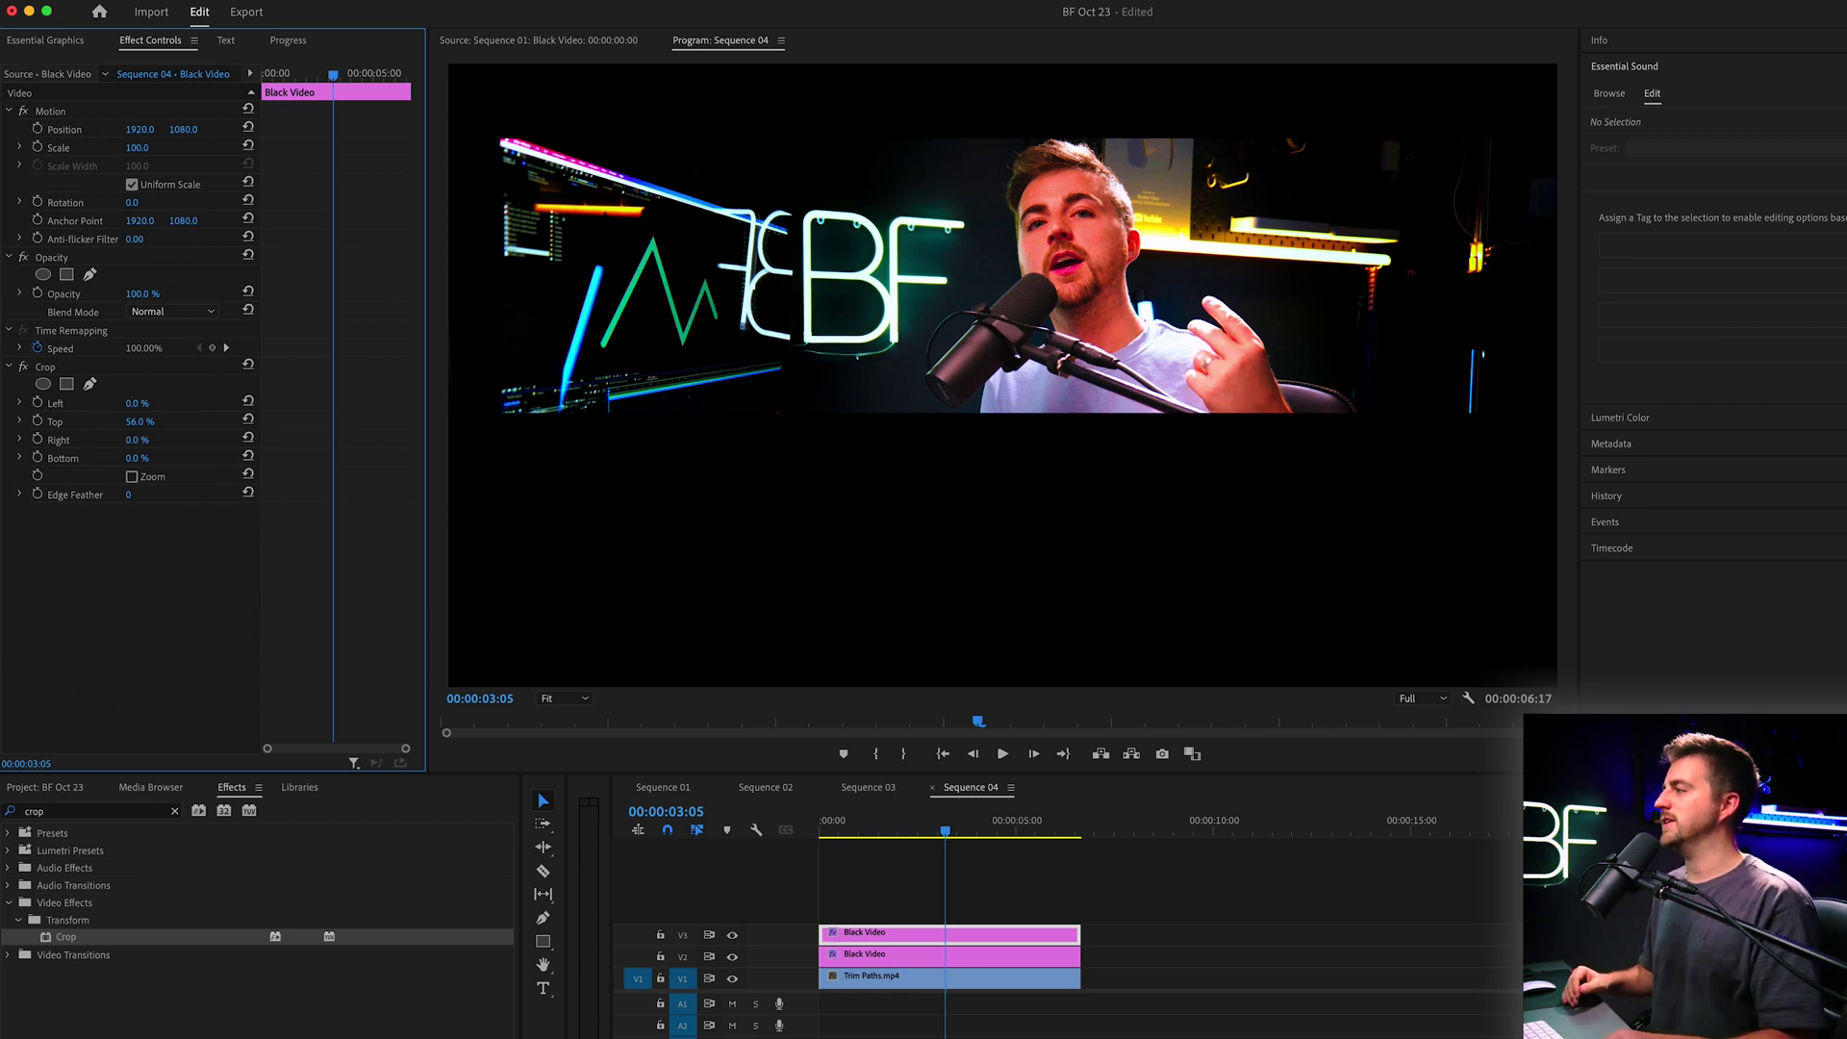
key("super+z")
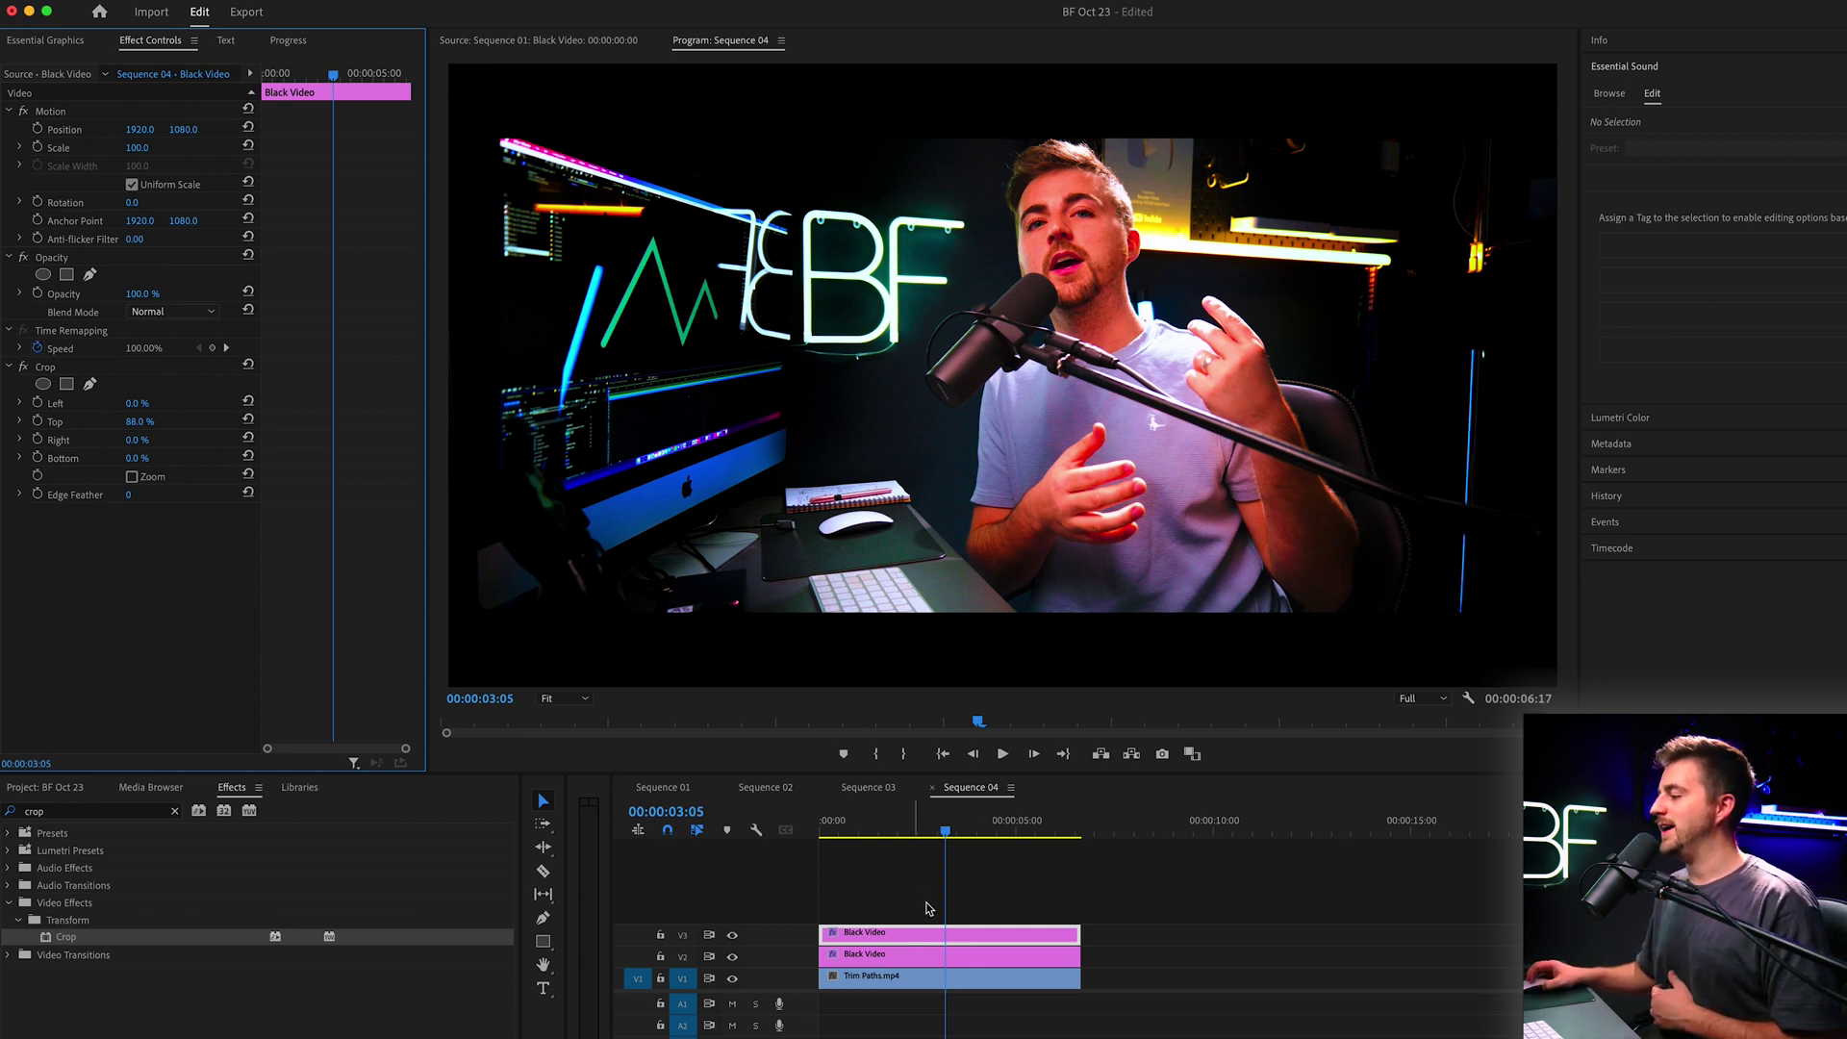
Move Trim Paths.mp4 down to Position Y about 1223 and play the sequence to preview
left_click(916, 981)
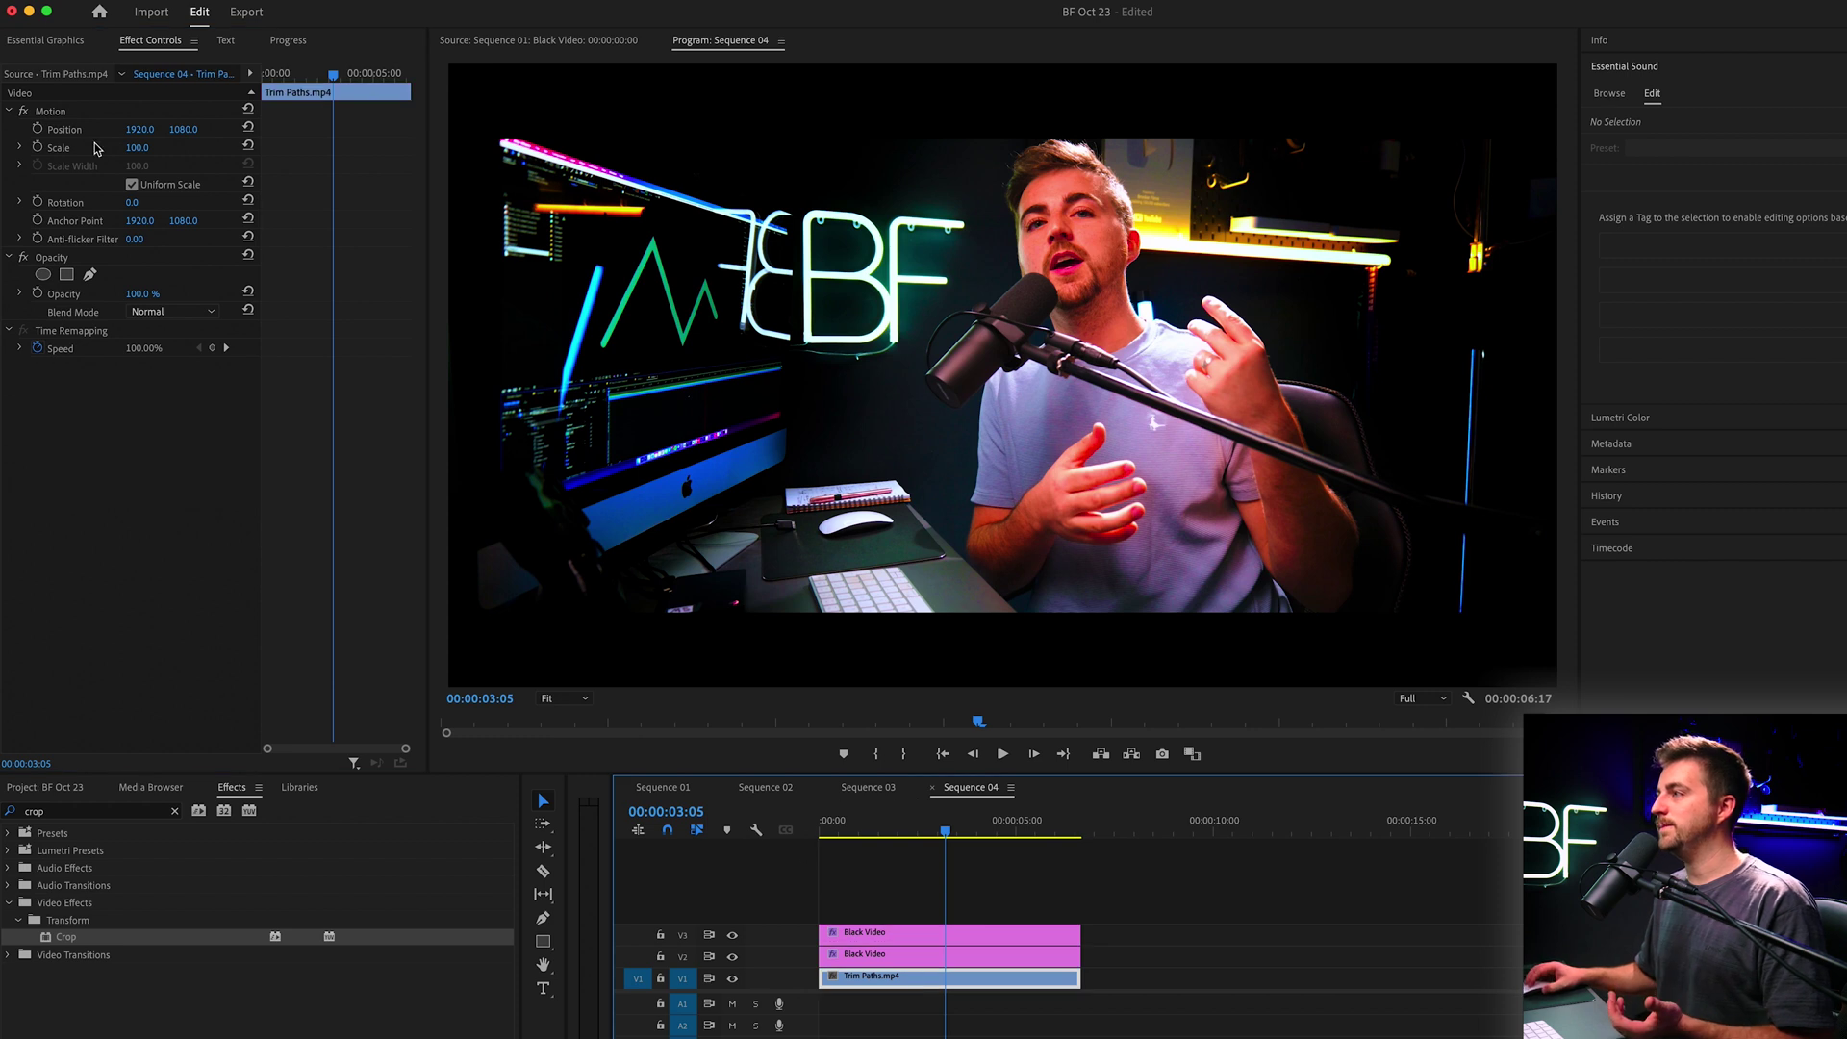
left_click(53, 112)
left_click_drag(184, 129, 322, 129)
key("space")
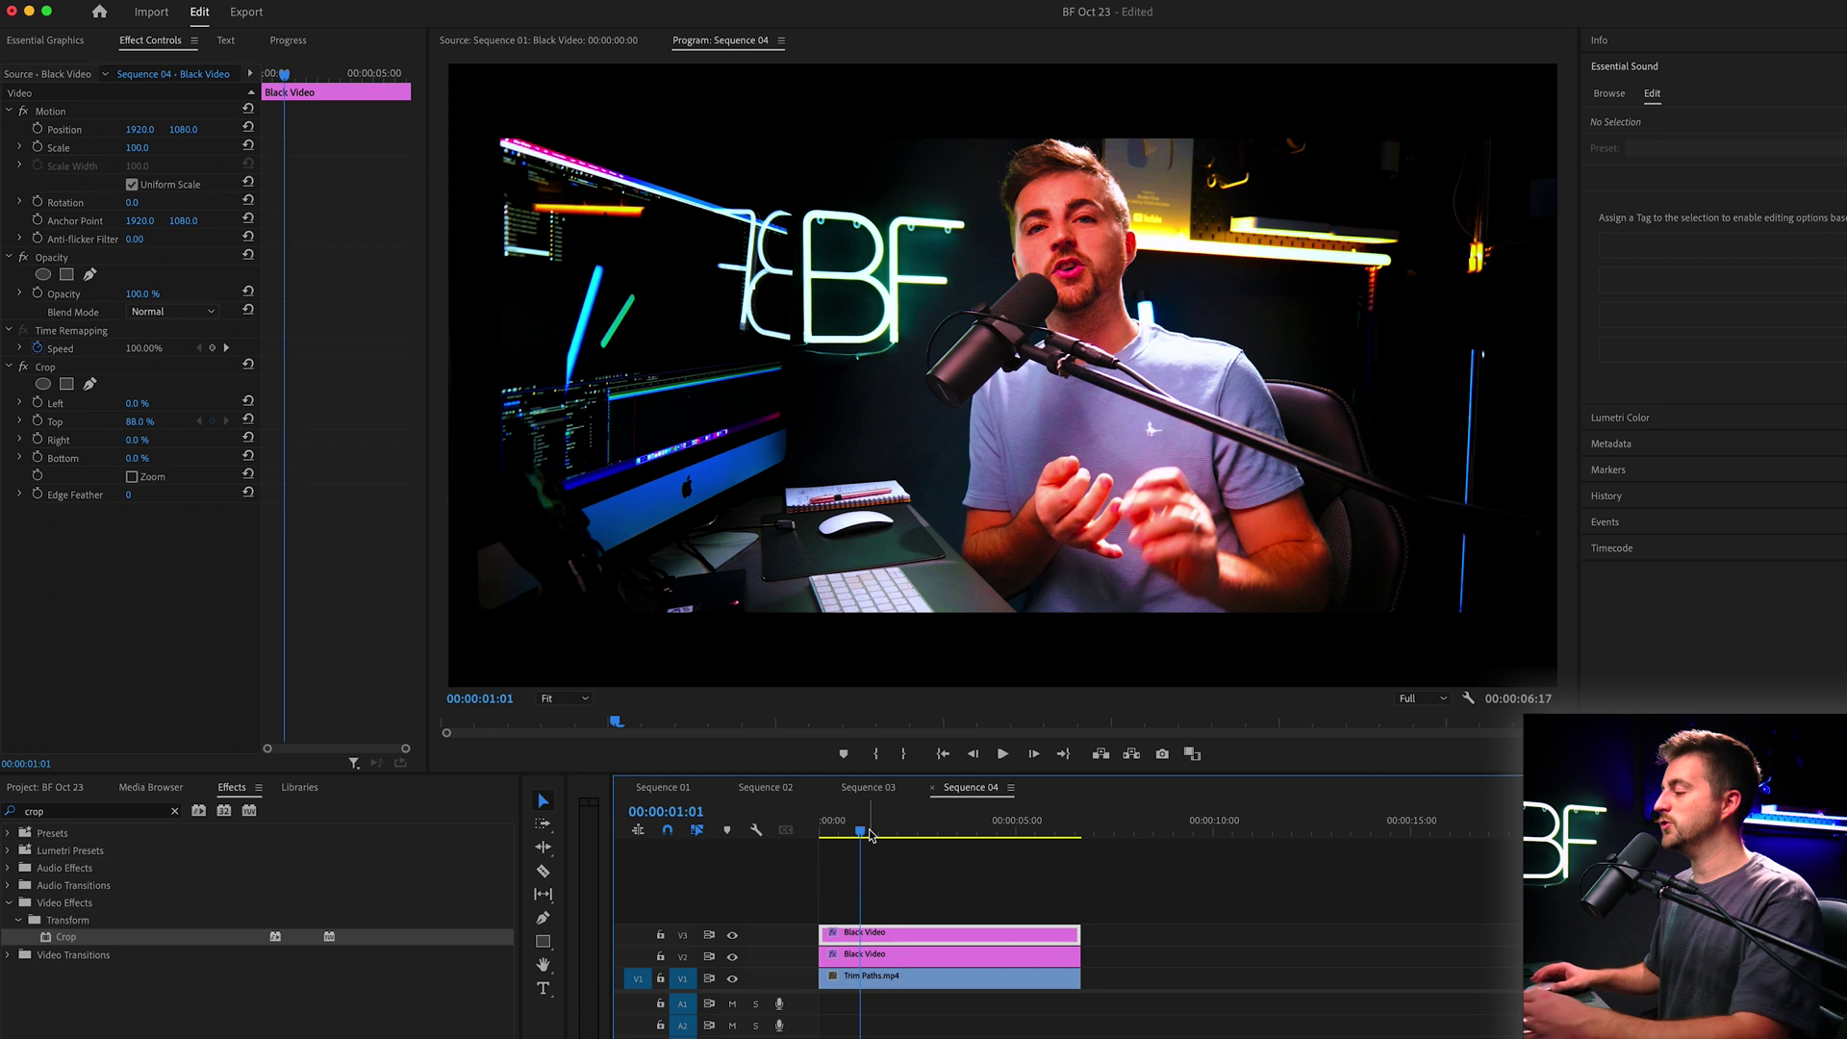
At 00:00:04:19, keyframe V3's Crop Top and V2's Crop Bottom at 88%
left_click_drag(869, 834, 1007, 833)
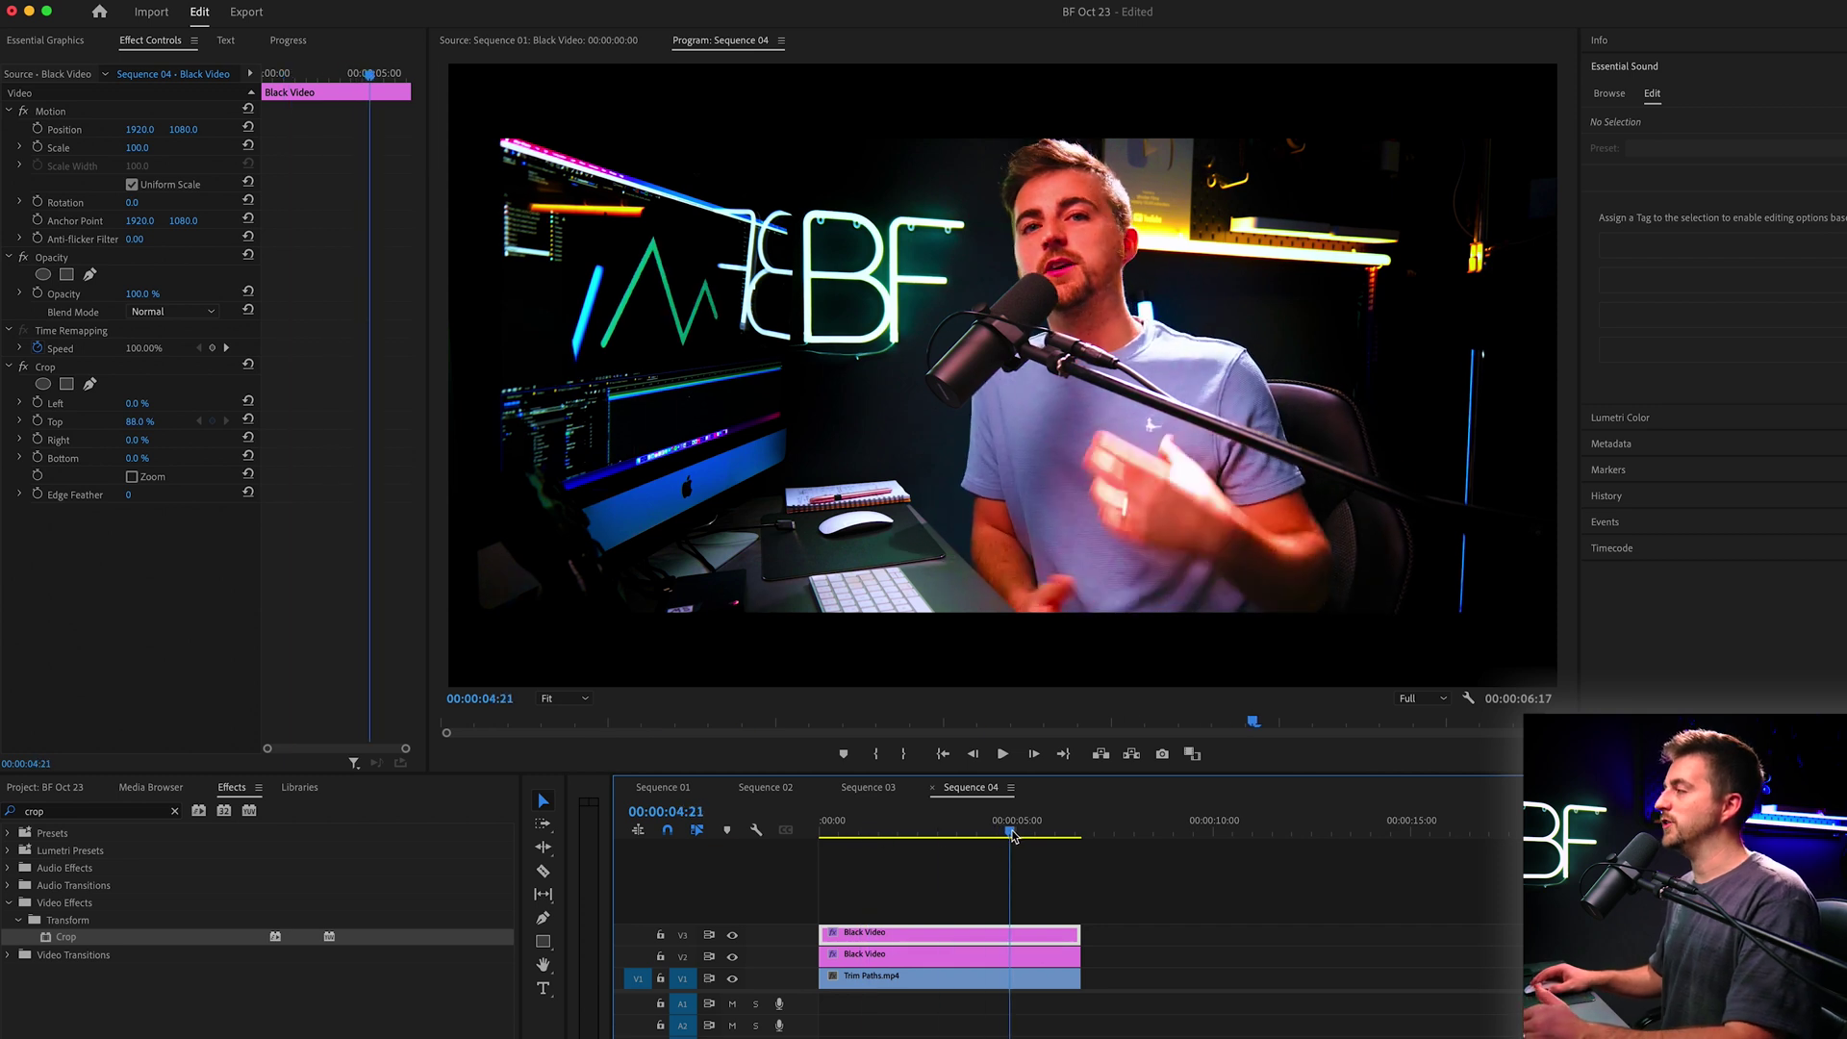
left_click(971, 944)
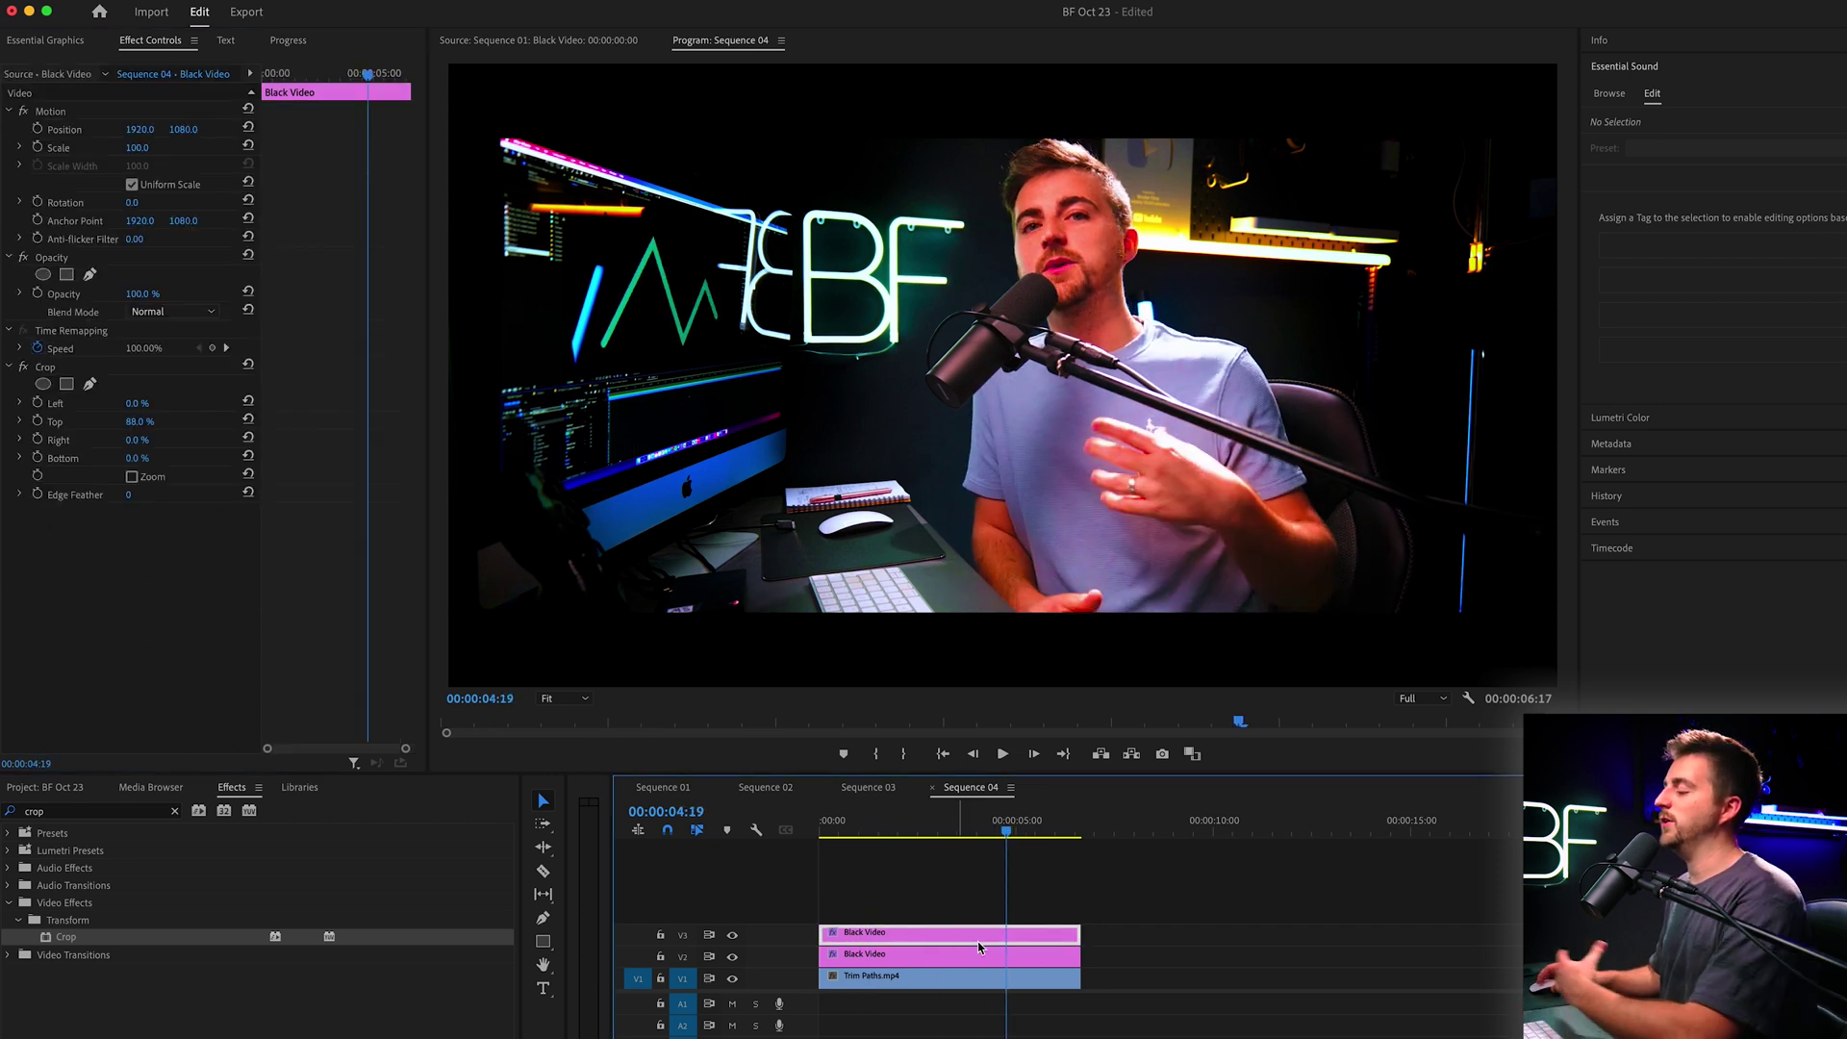
left_click(38, 423)
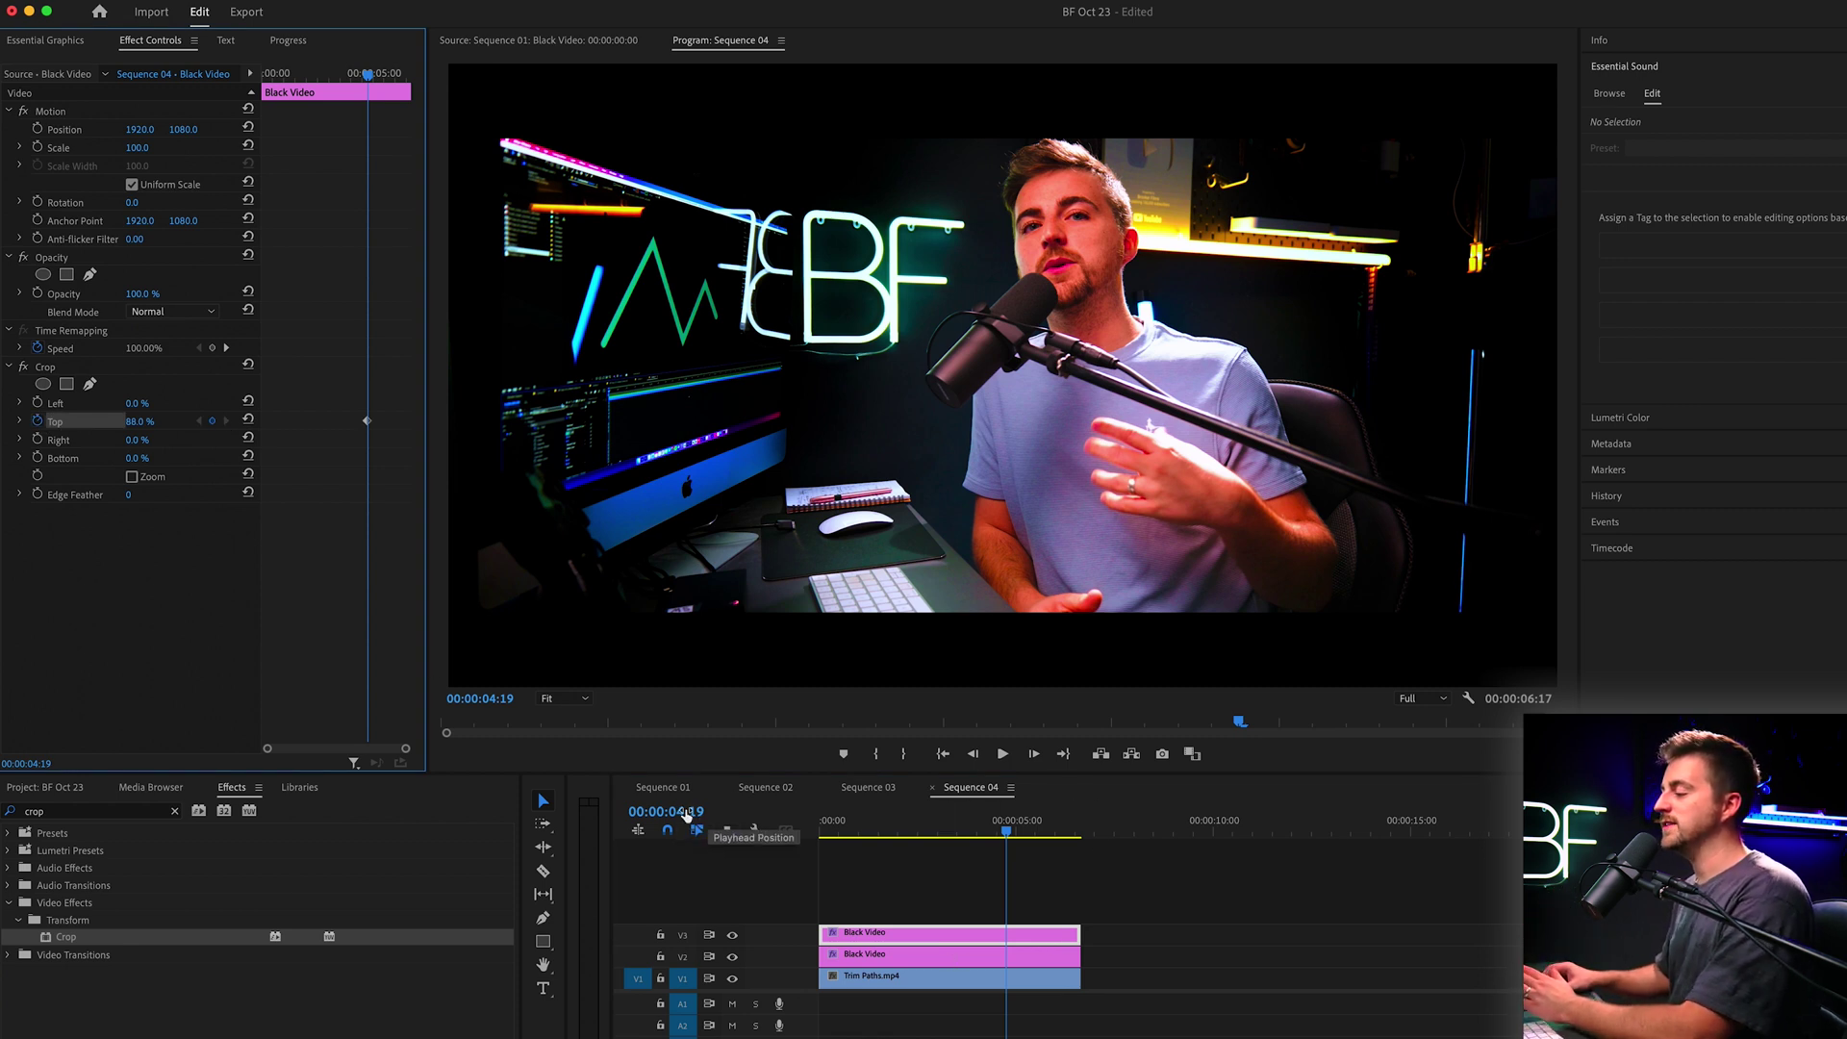
left_click(927, 960)
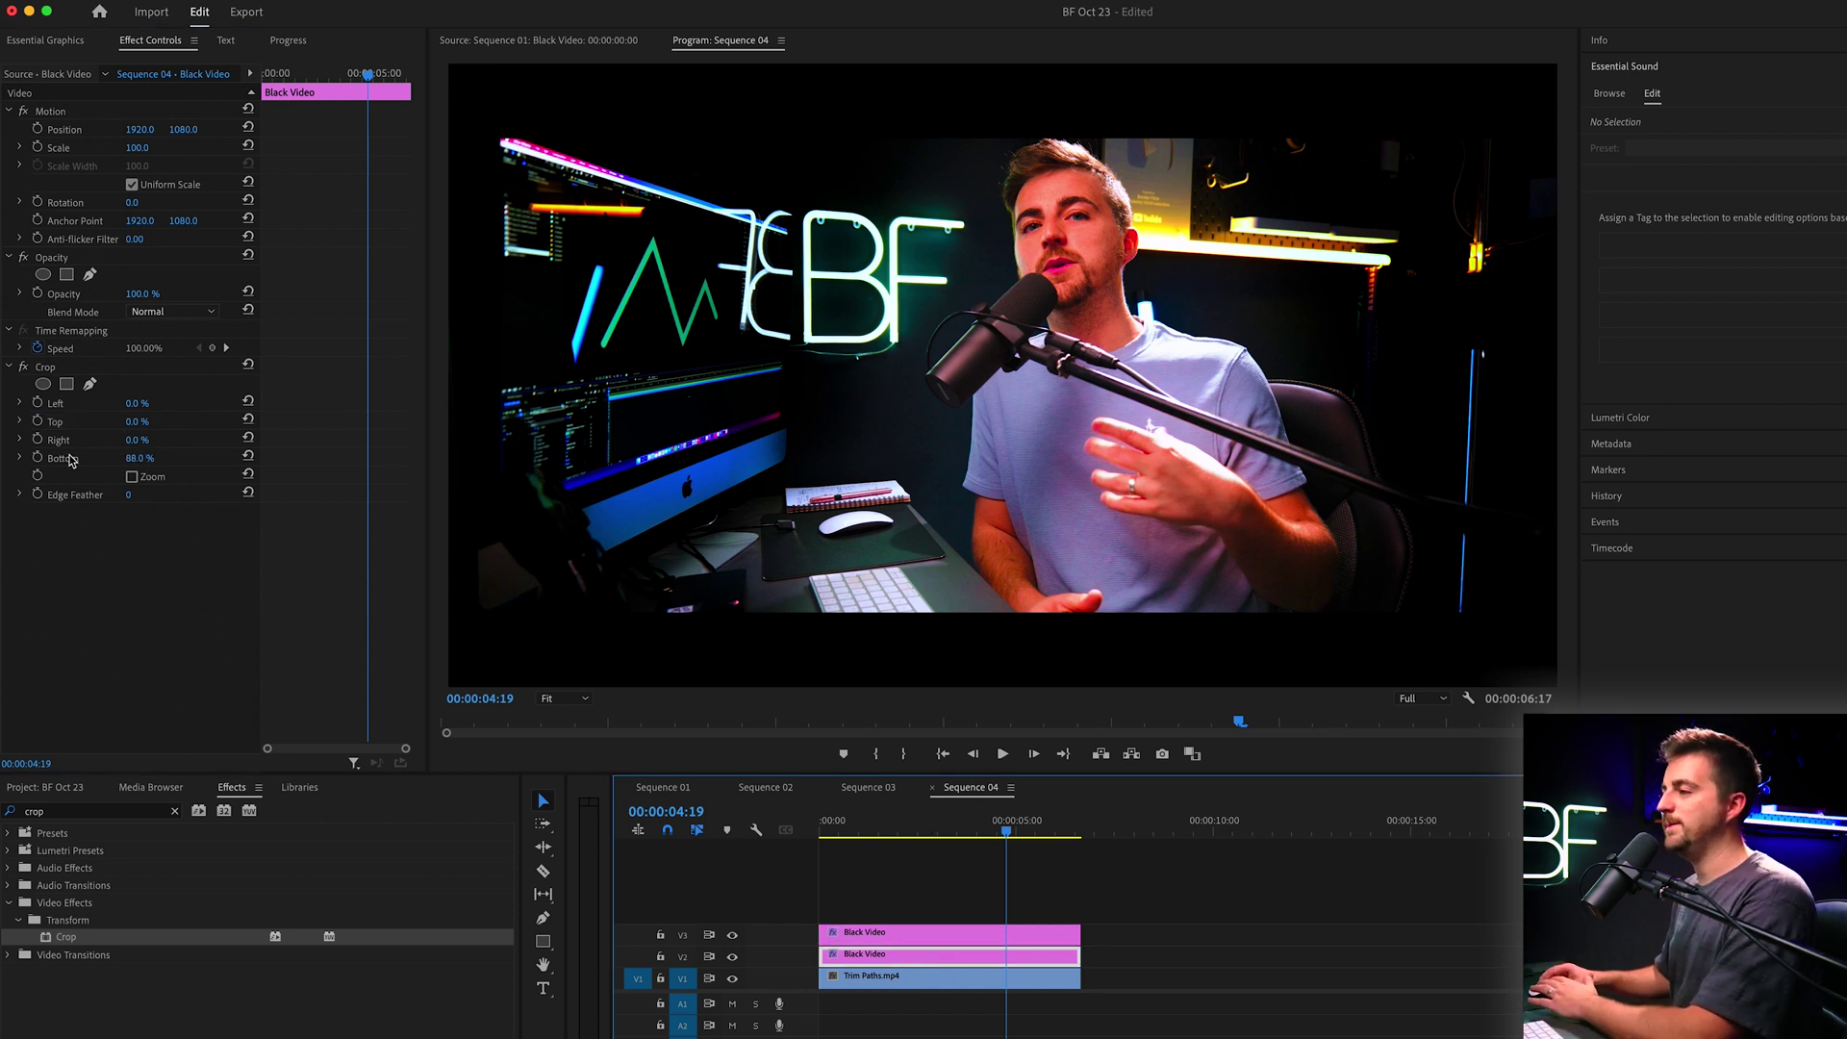
left_click(37, 459)
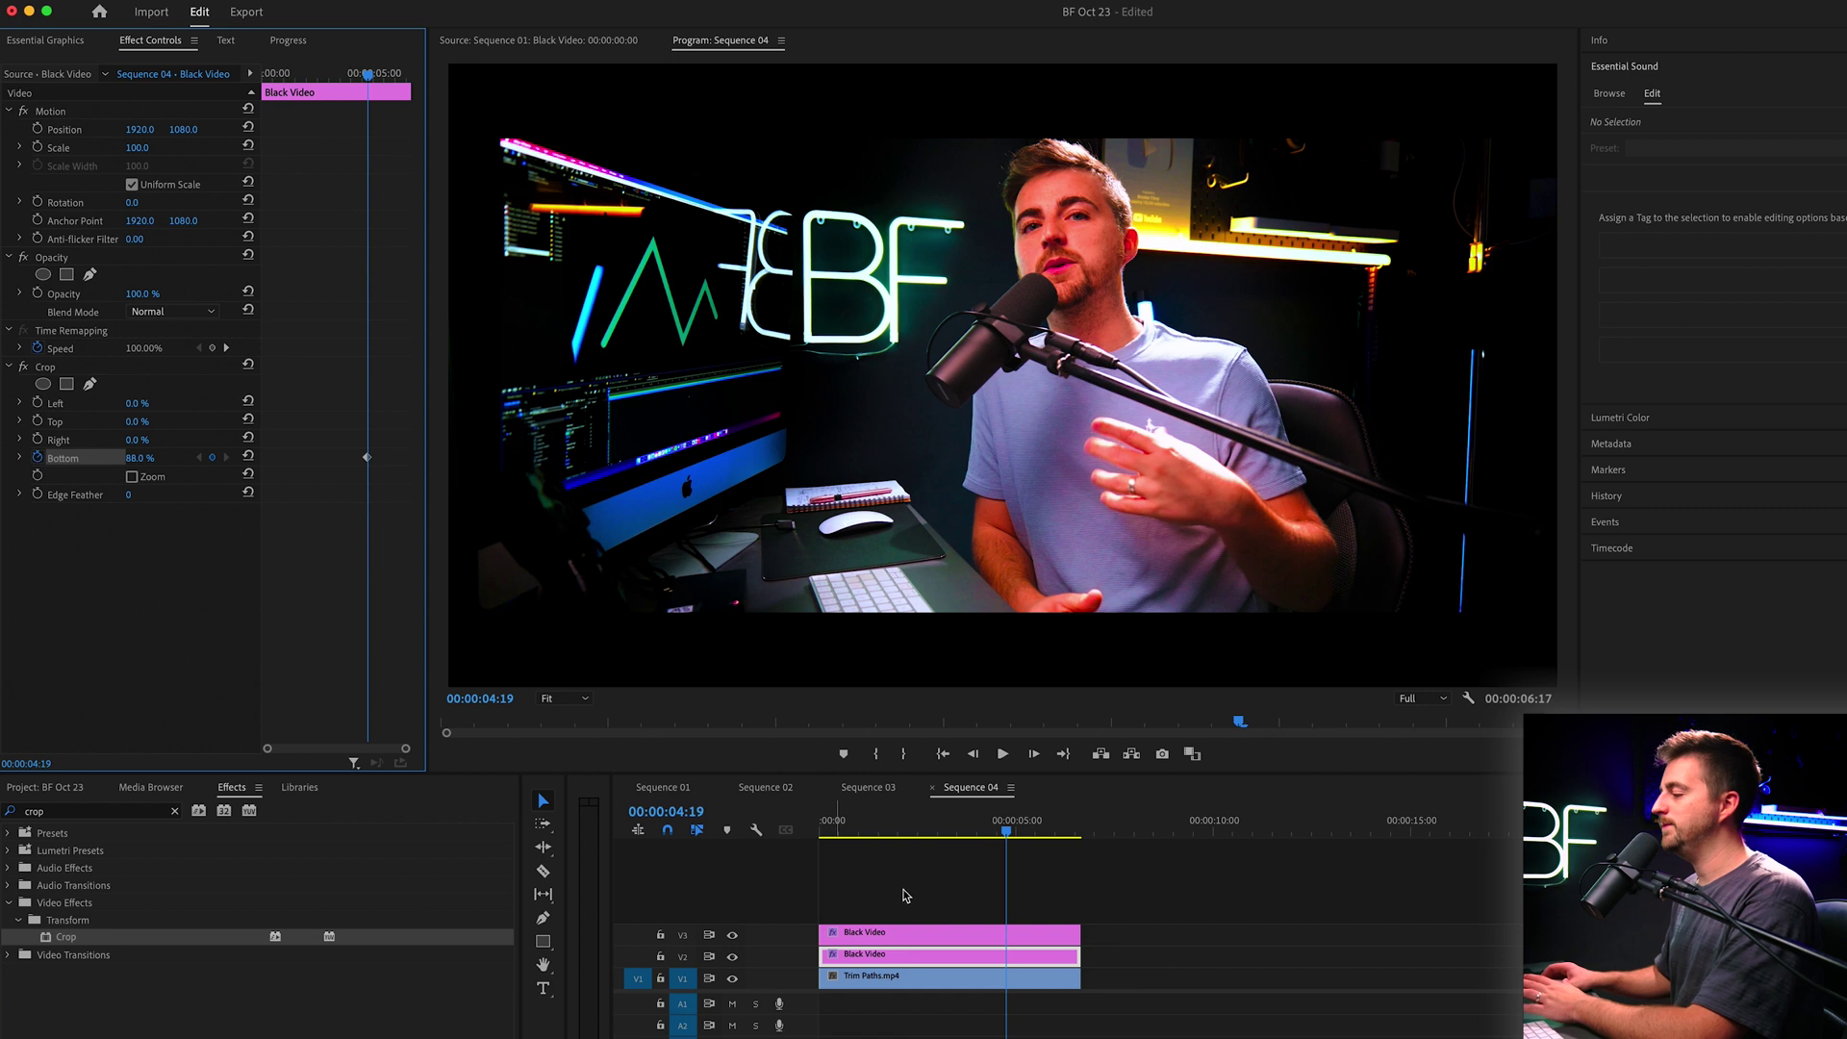
left_click(898, 980)
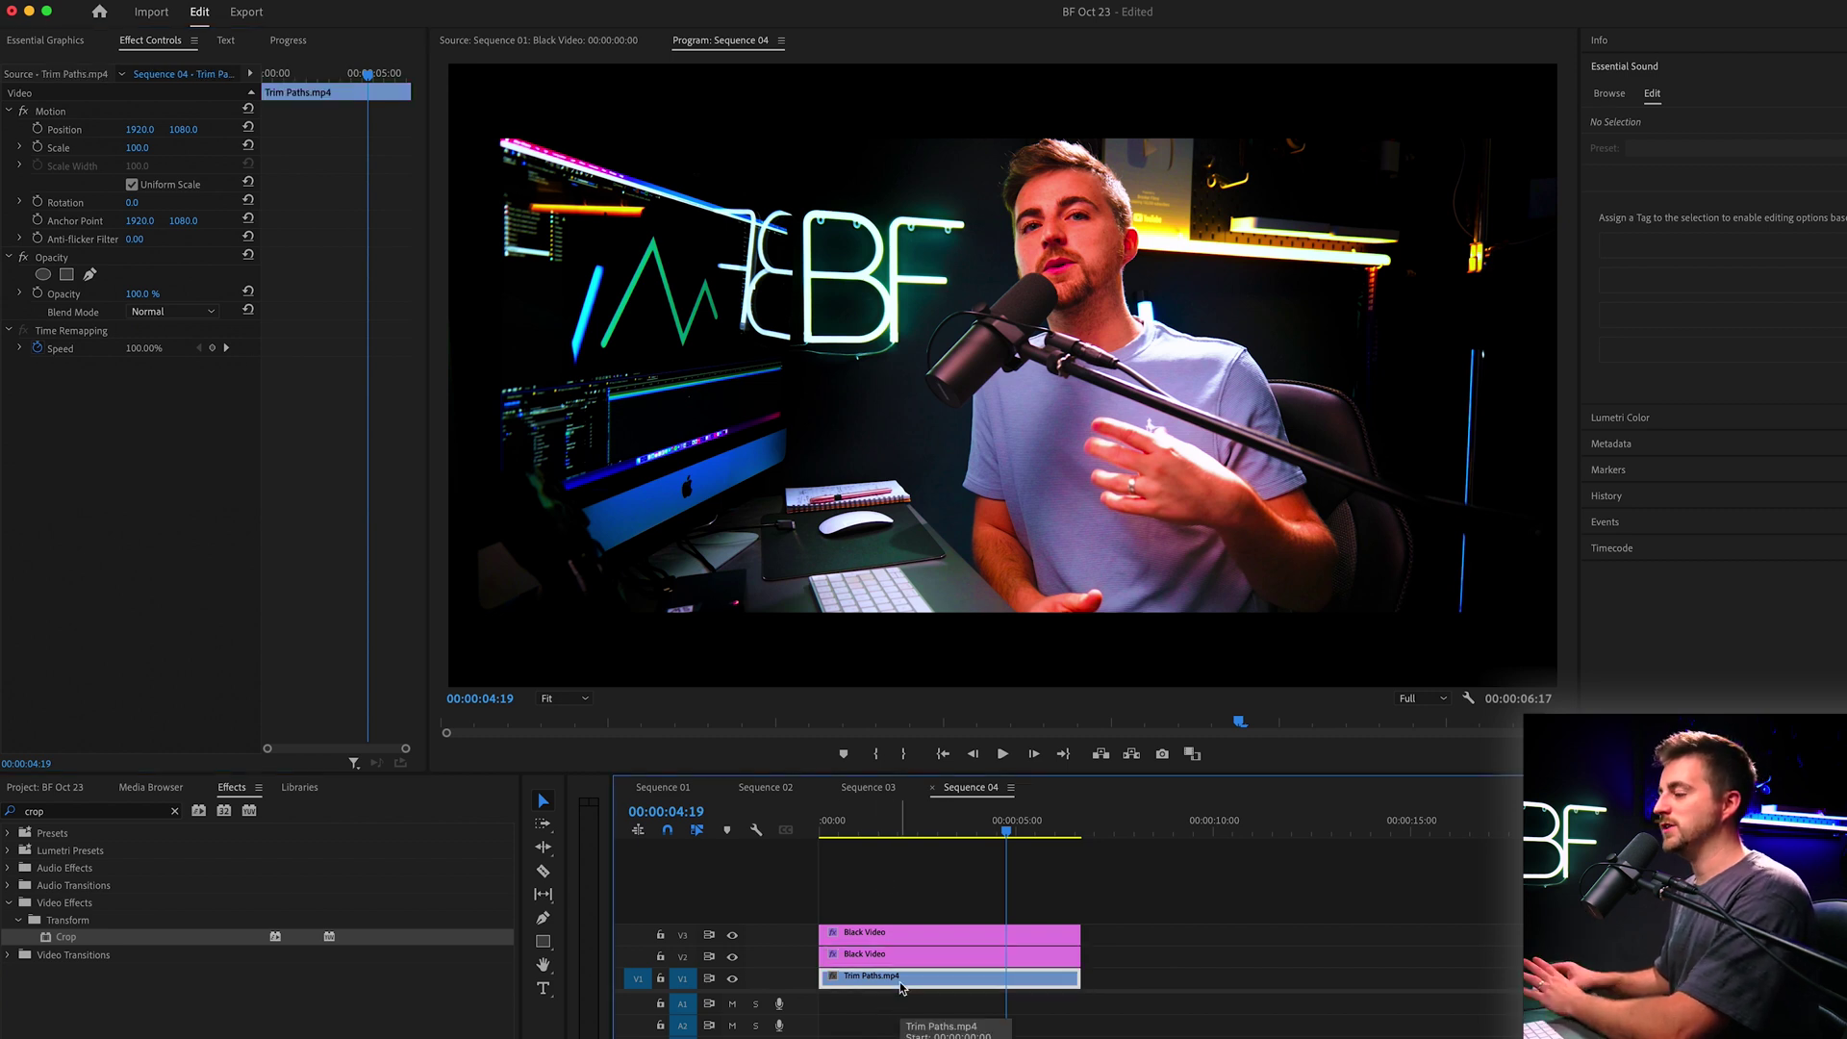
Set Trim Paths.mp4 Position Y to 1181 and keyframe it at 00:00:04:19
left_click(57, 110)
left_click_drag(182, 129, 265, 129)
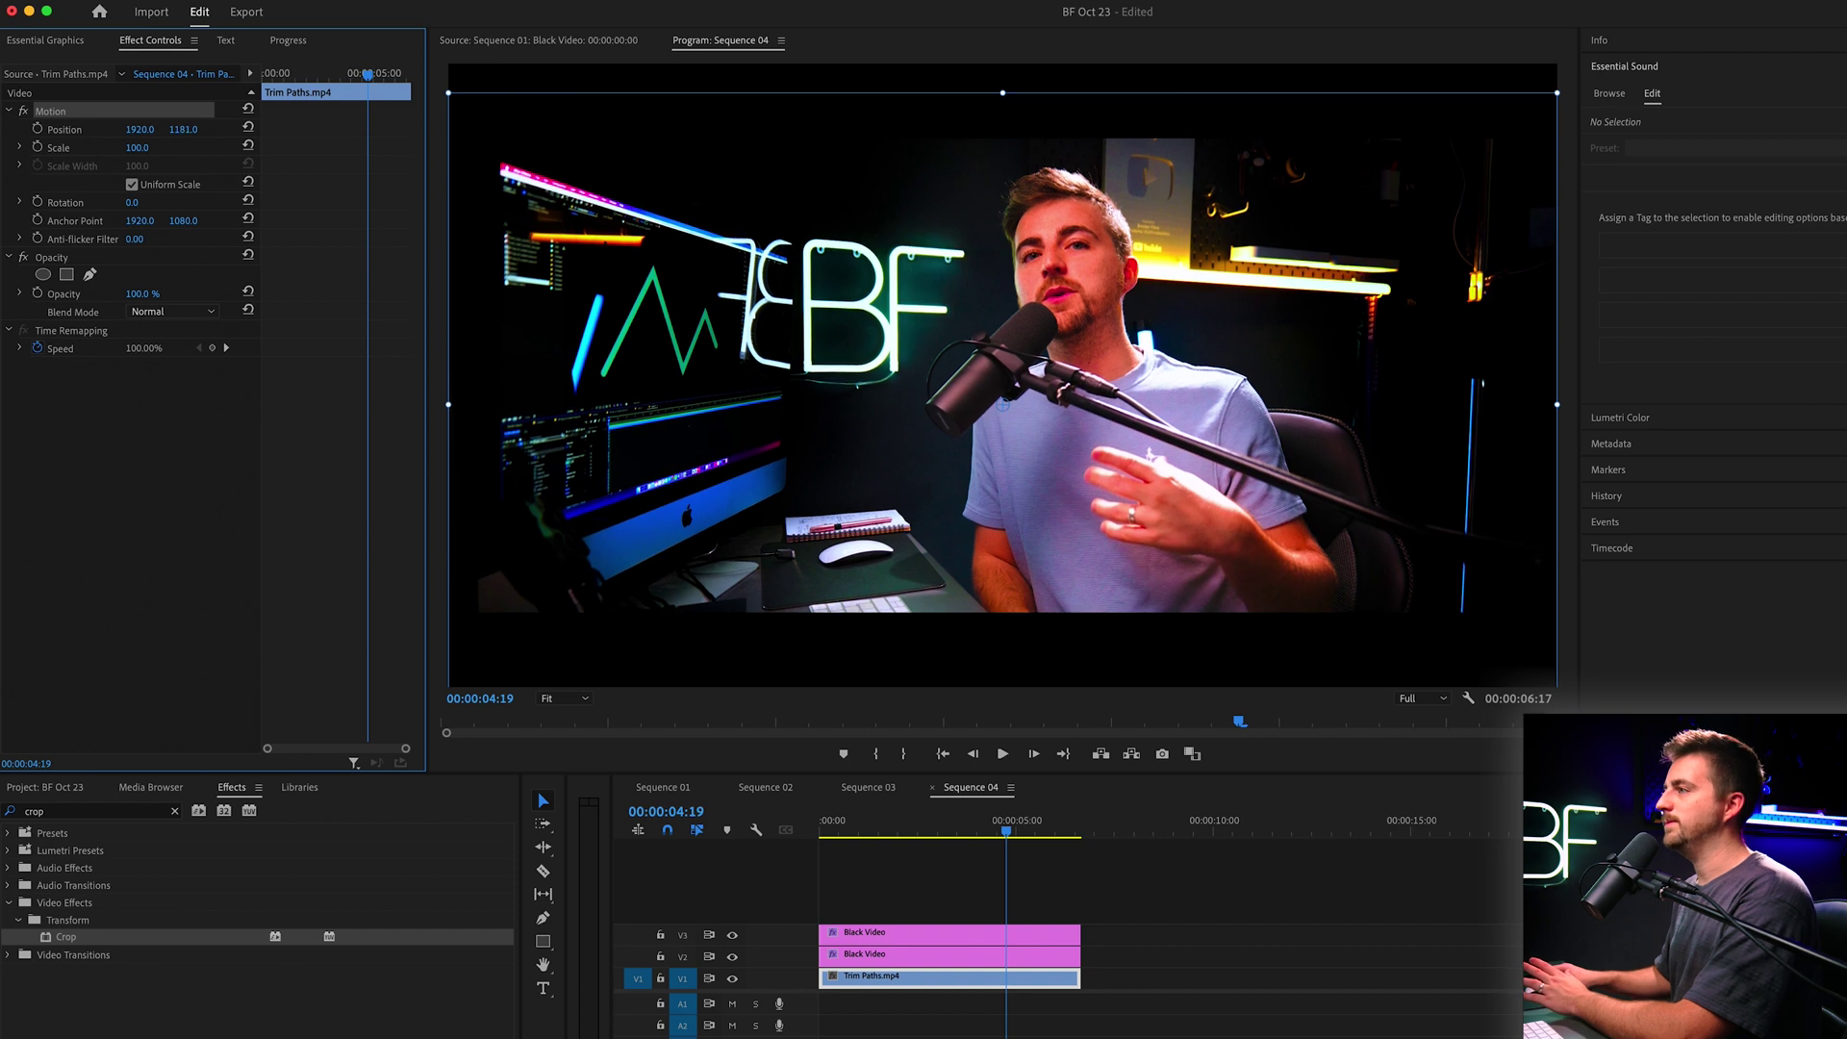
left_click(37, 129)
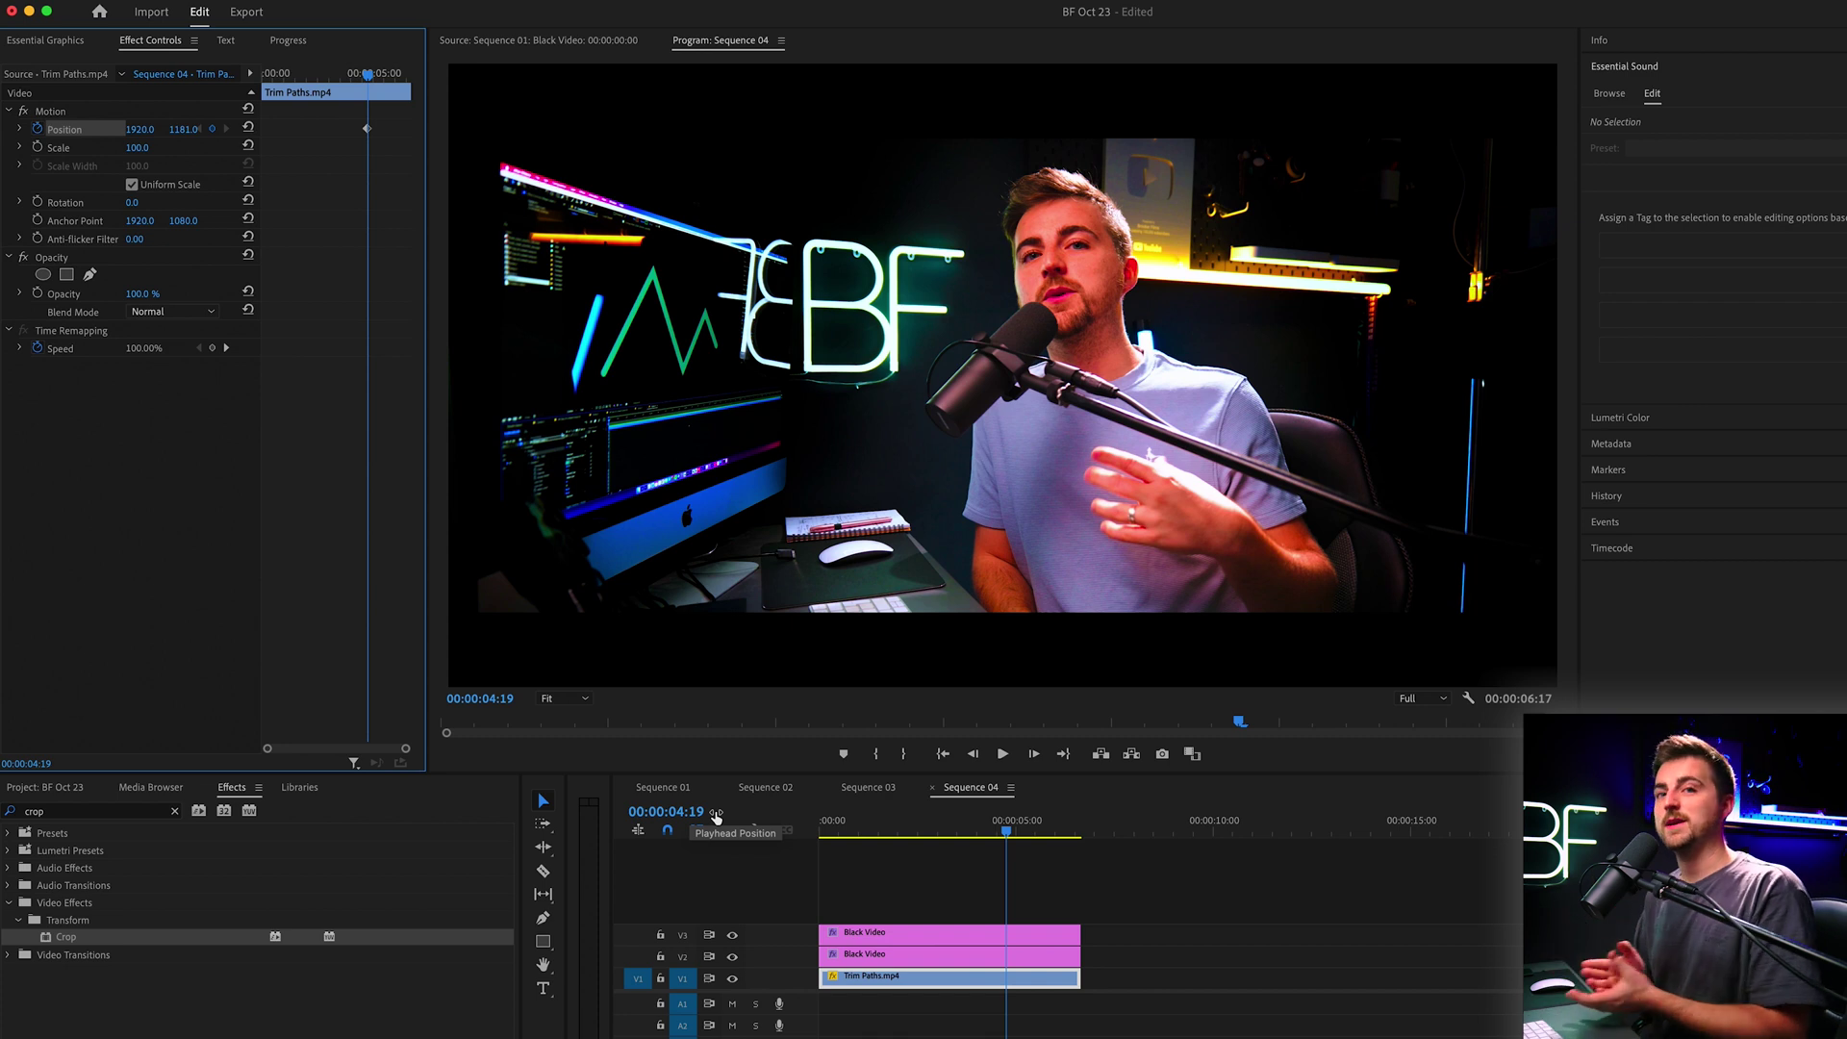
left_click(897, 832)
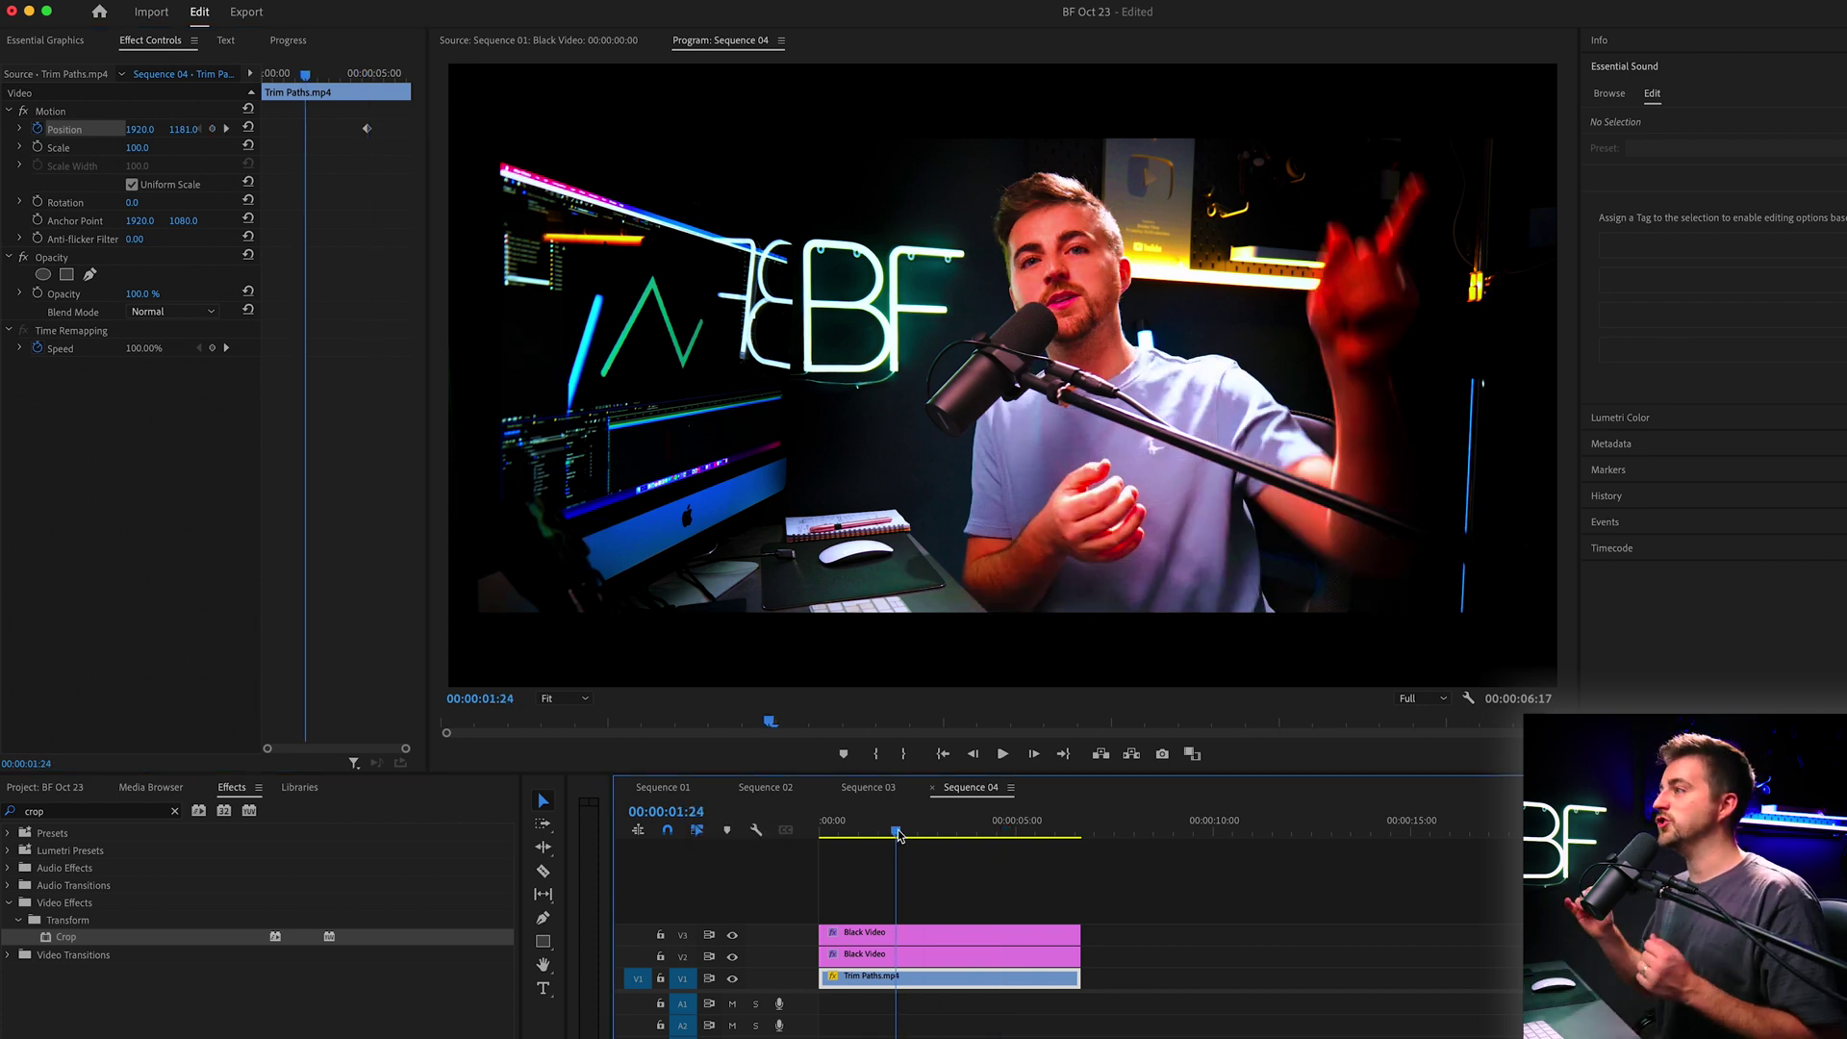
At 00:00:01:24, keyframe V3's Crop Top and V2's Crop Bottom at 100%
left_click(884, 942)
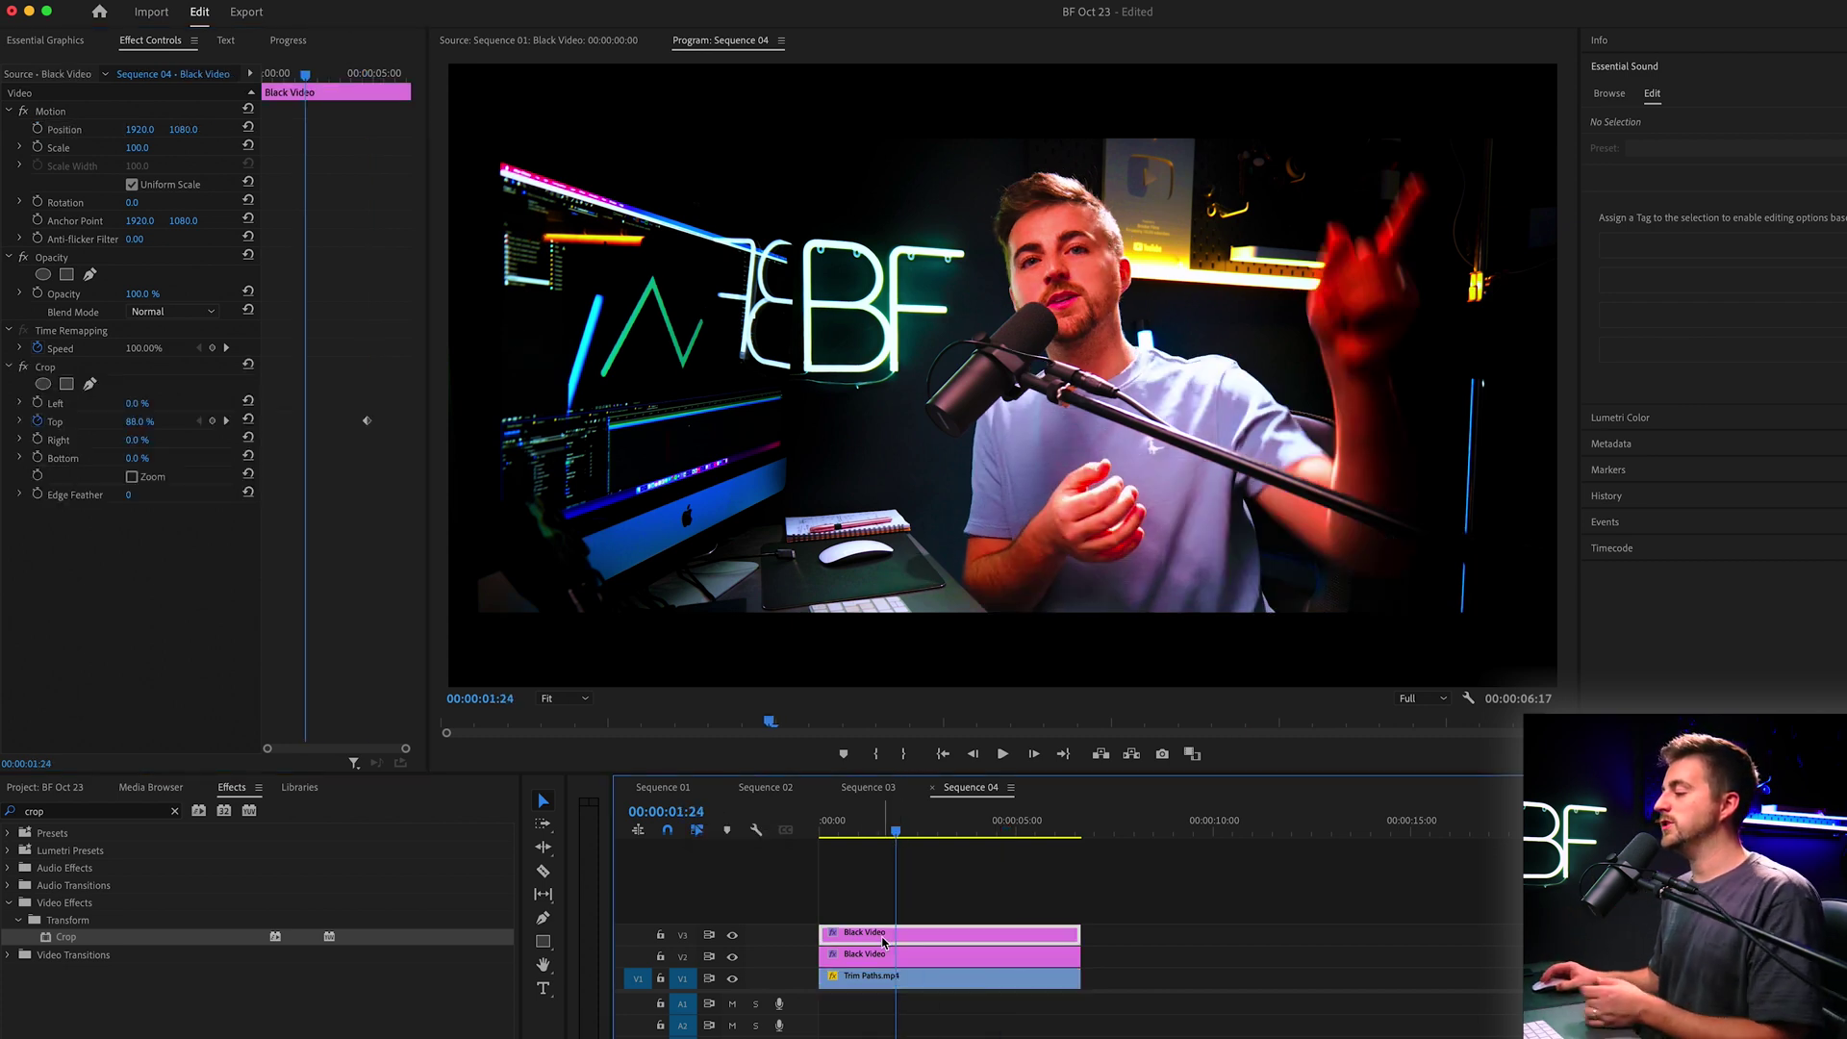
left_click(119, 492)
left_click_drag(140, 422, 150, 422)
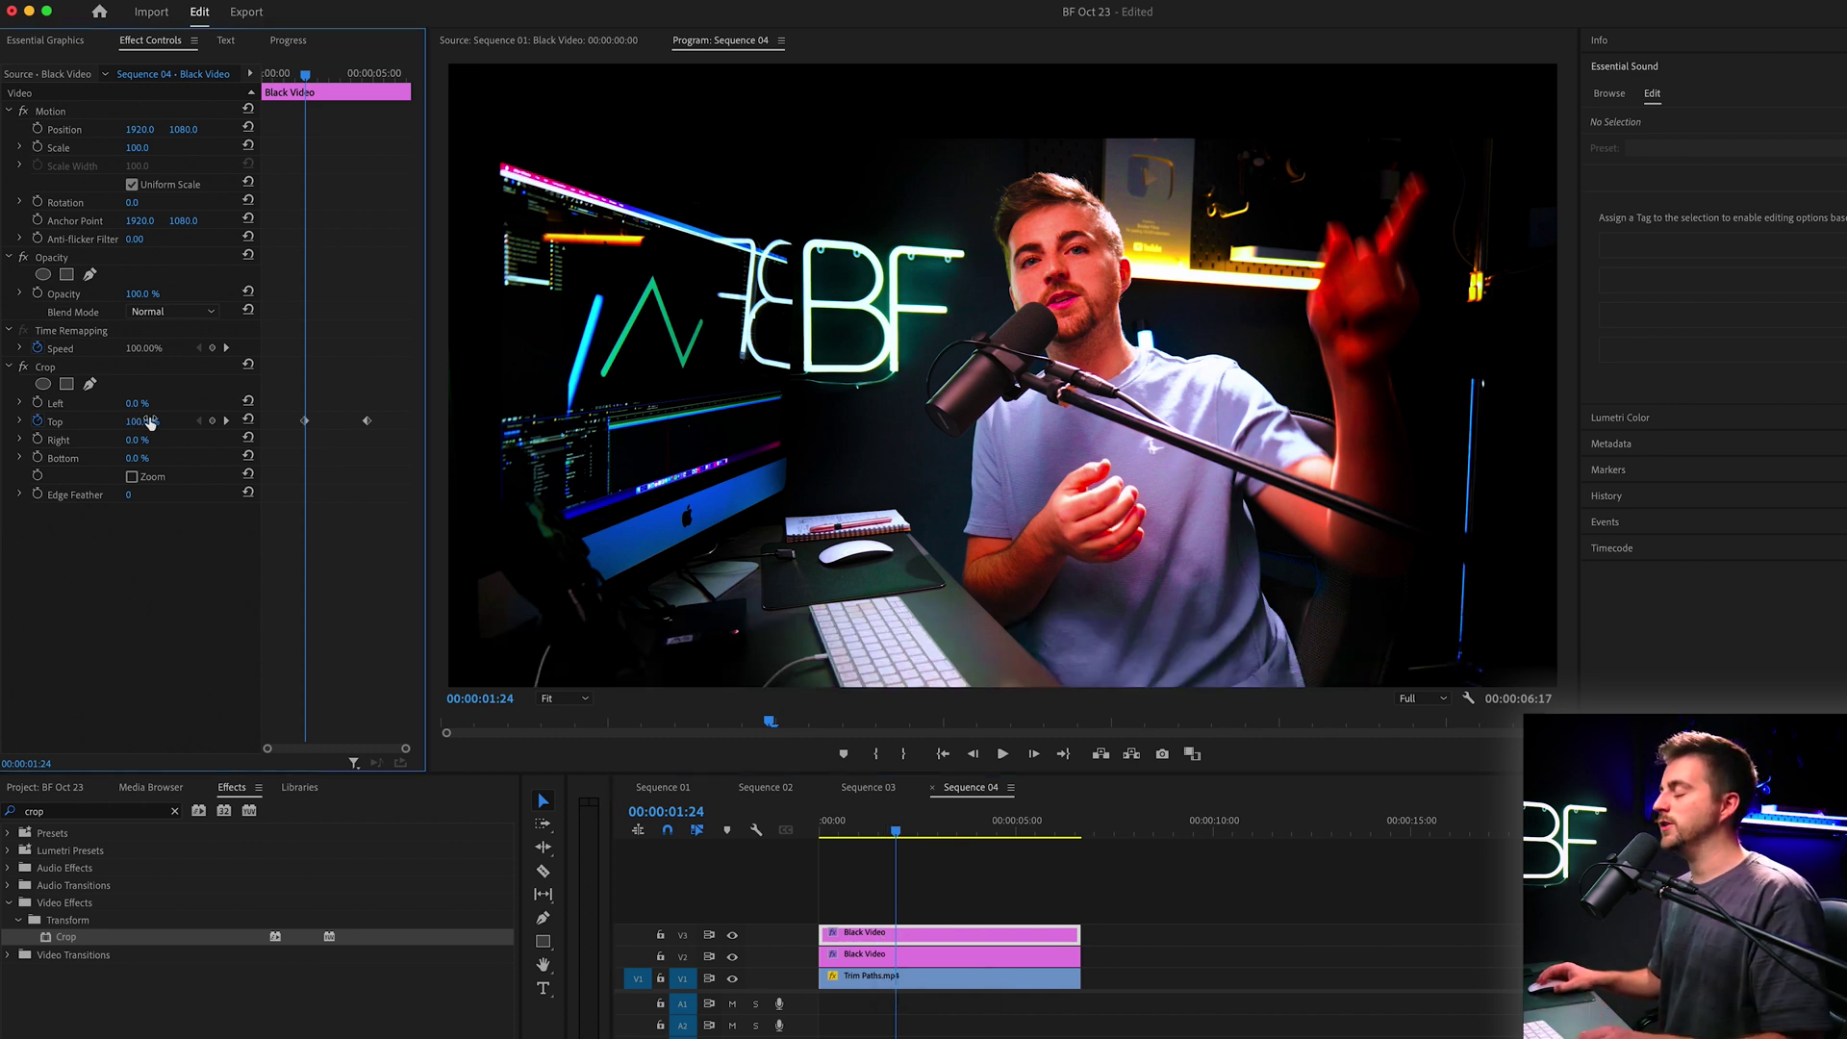
left_click(936, 960)
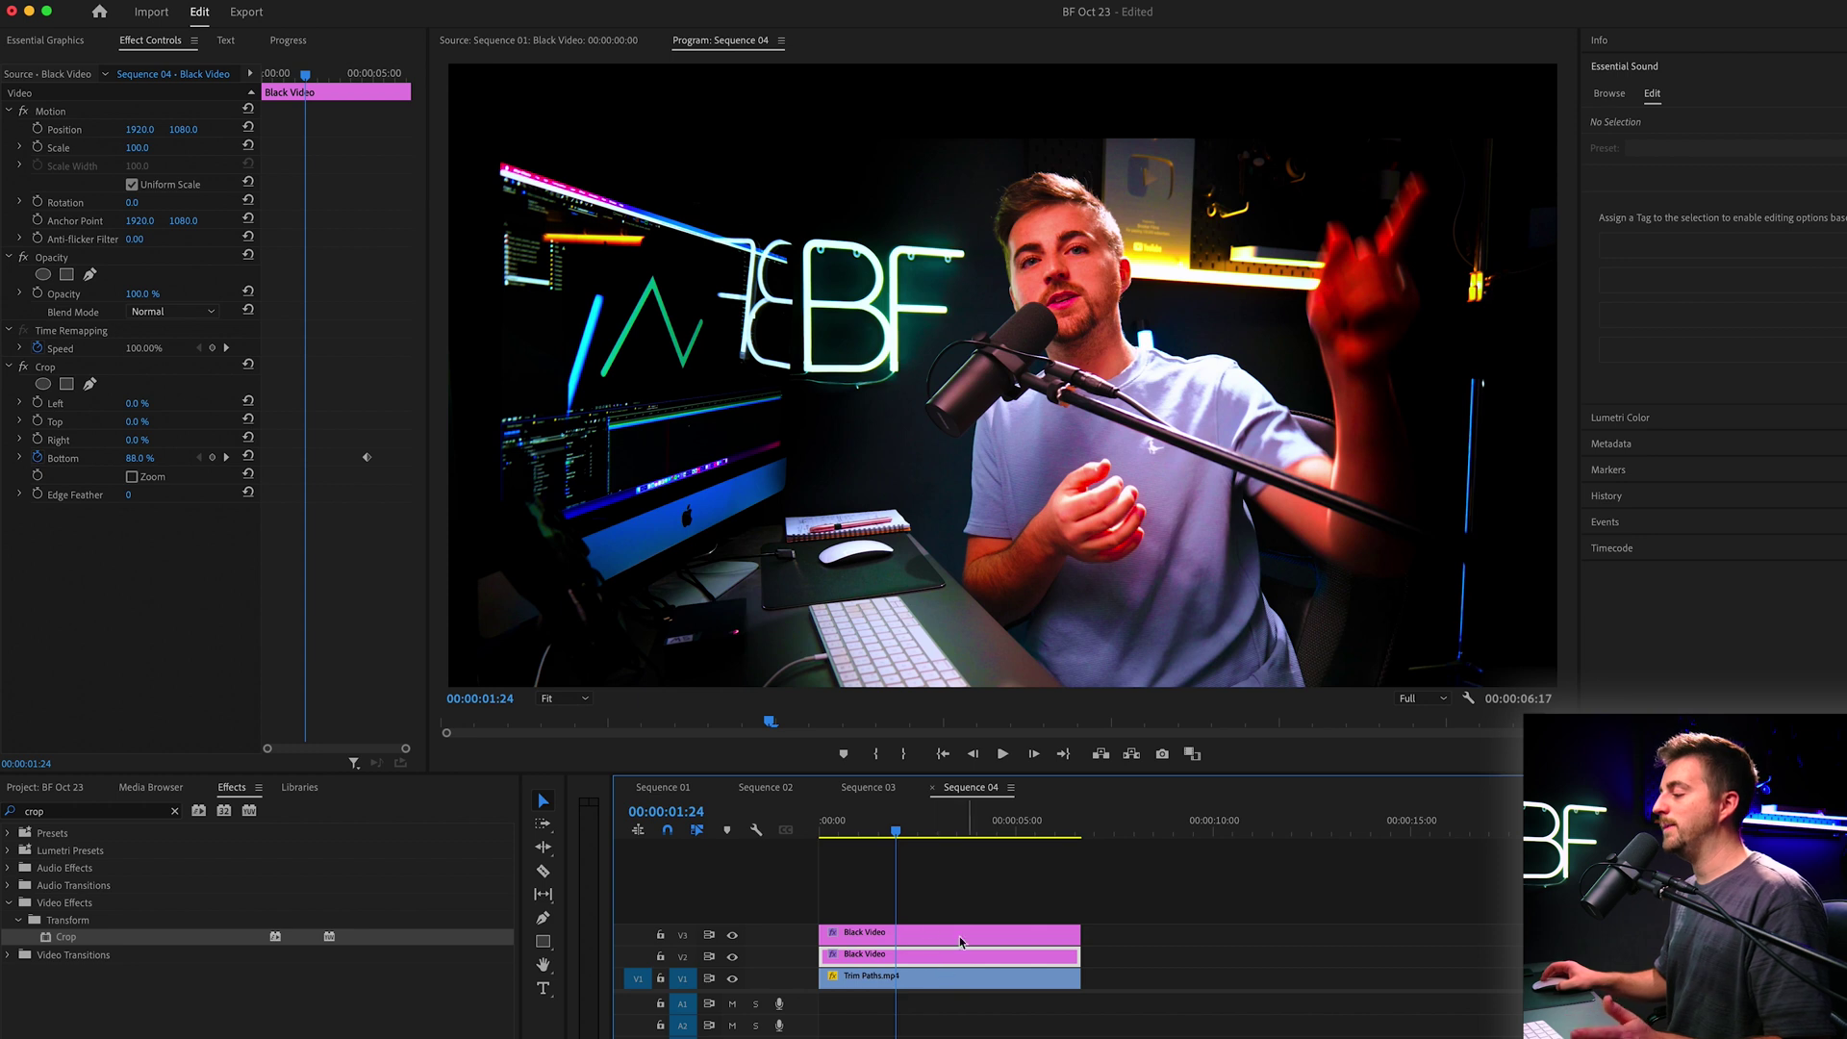
left_click_drag(140, 458, 156, 458)
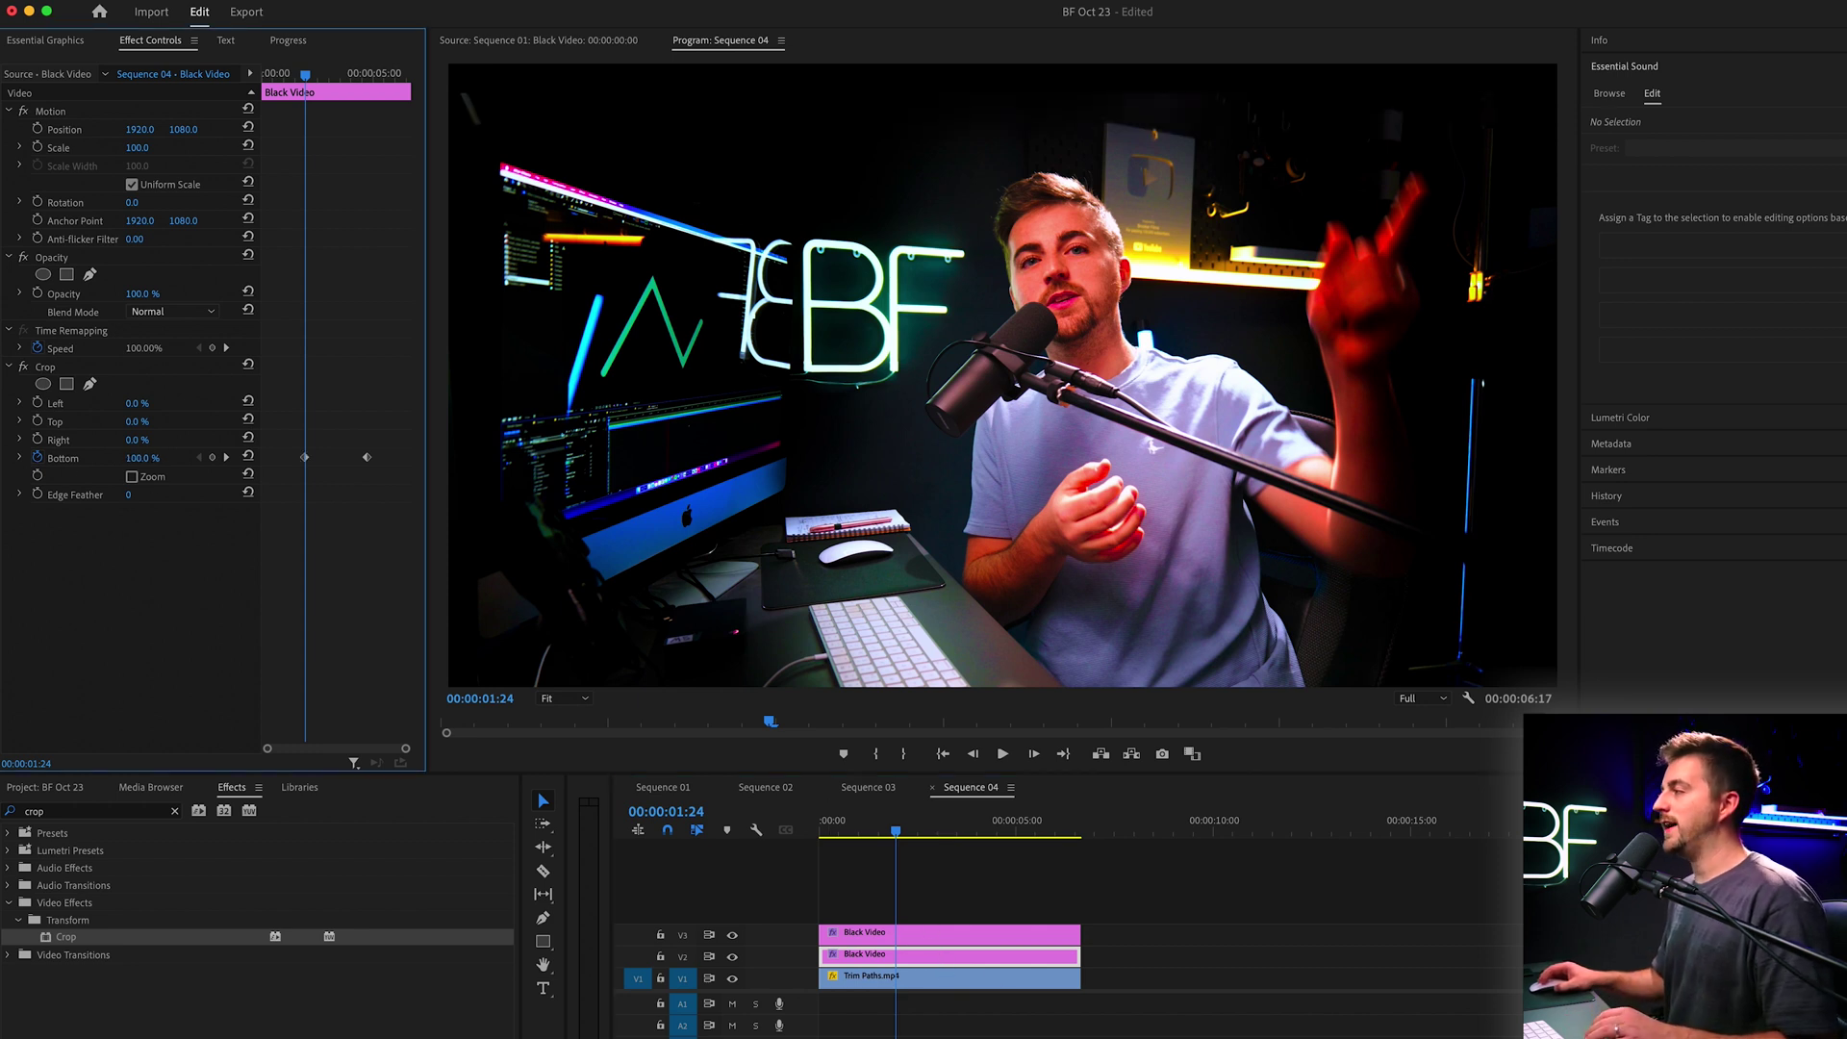
Add a starting Position keyframe on Trim Paths.mp4 at 1920, 1080
left_click(888, 984)
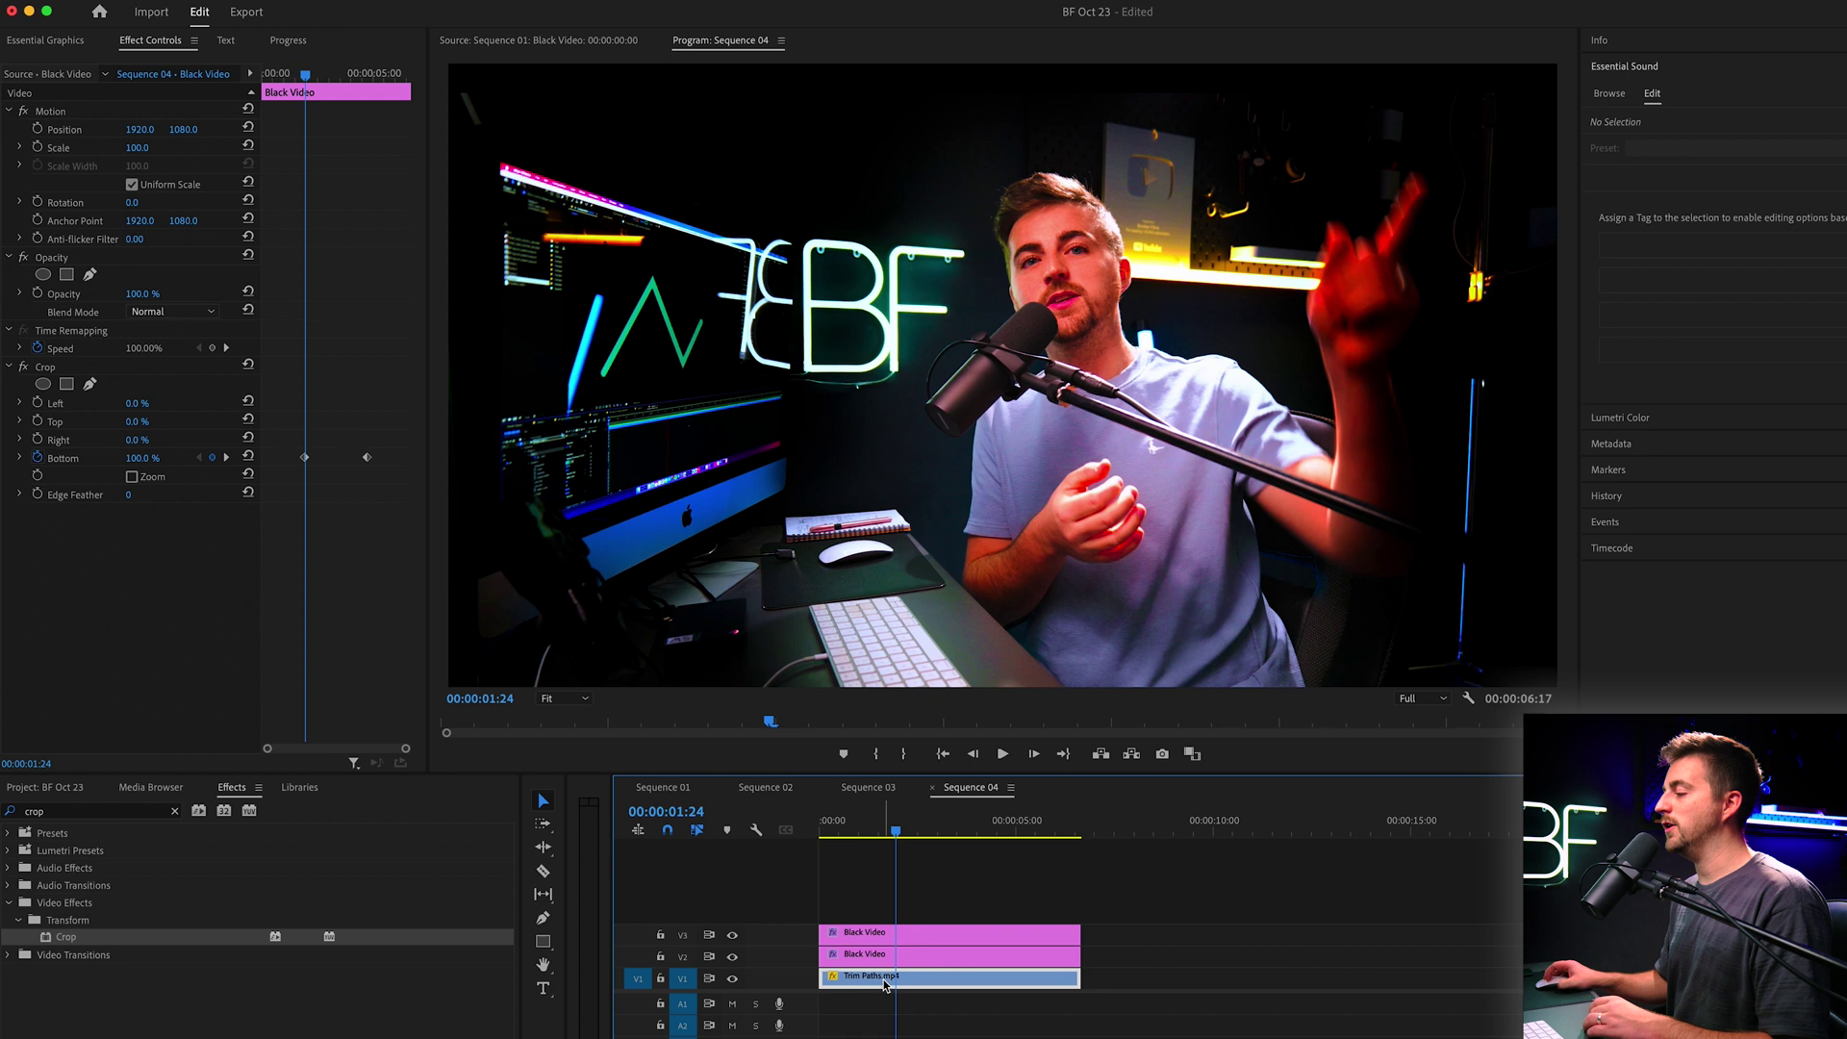
left_click(253, 128)
left_click_drag(184, 129, 256, 149)
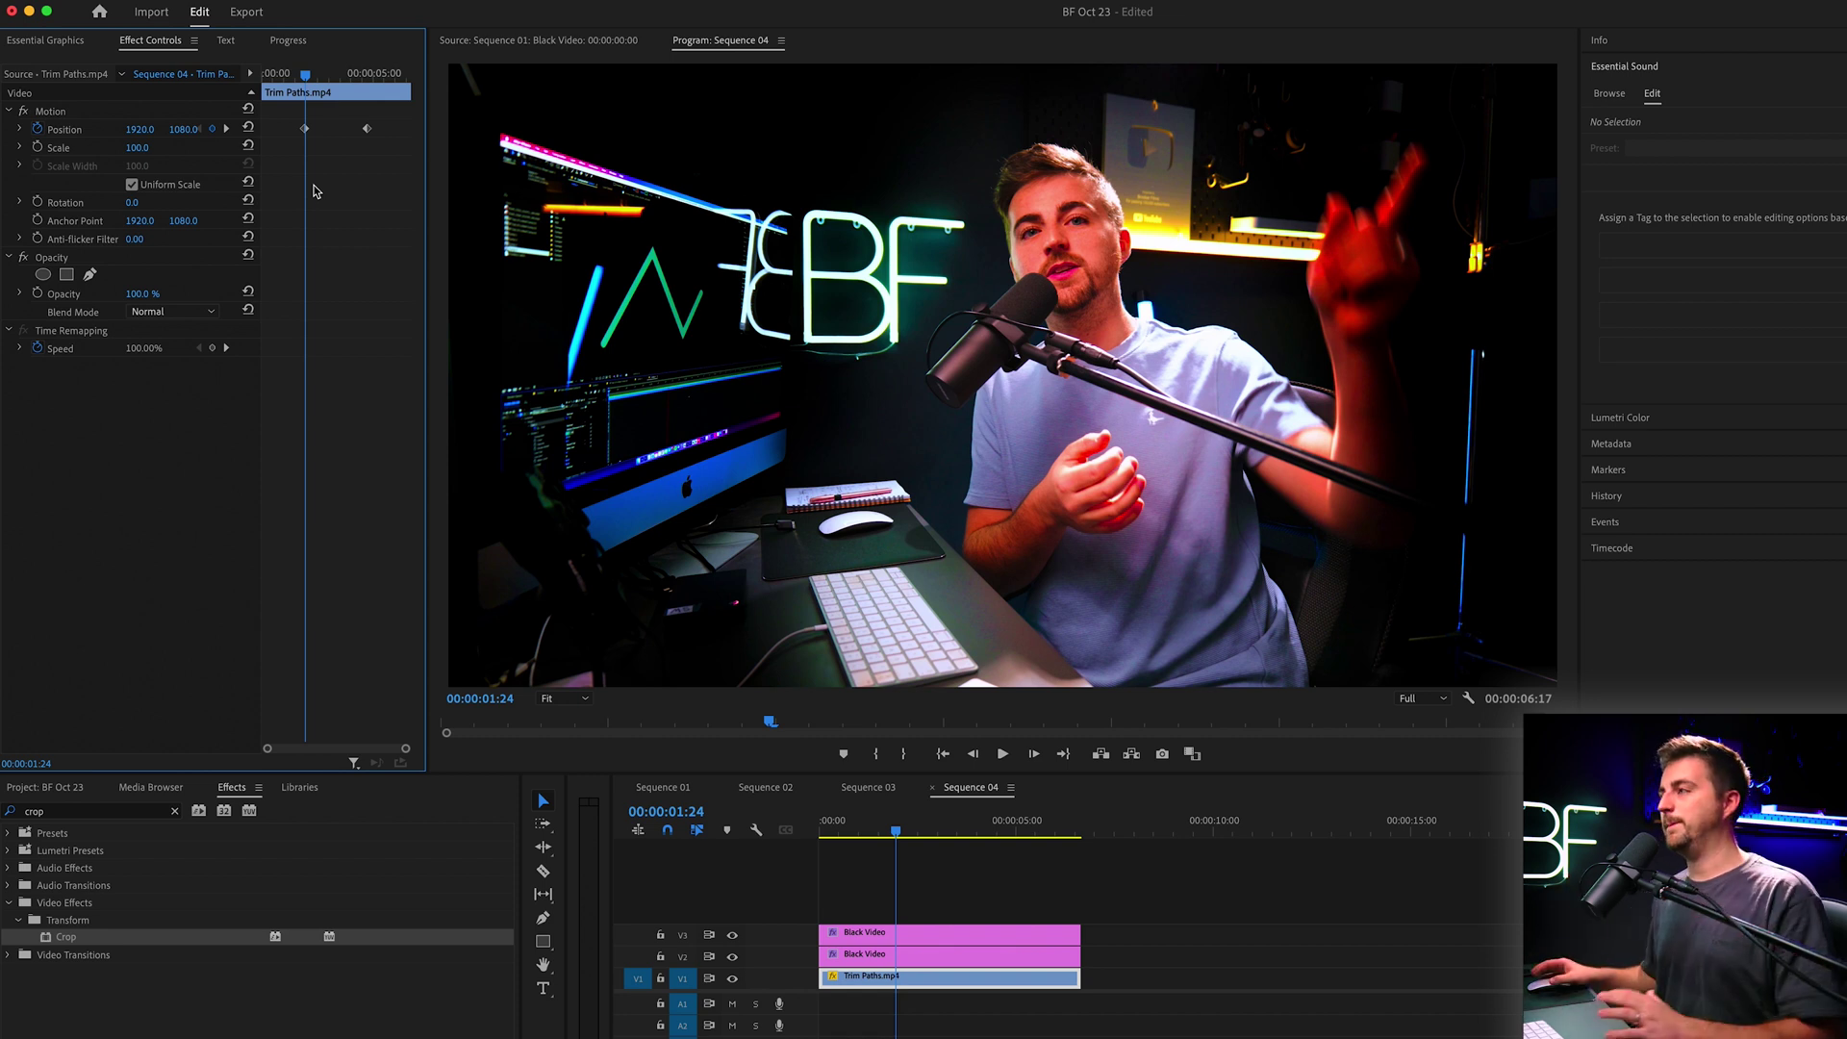
left_click(1468, 699)
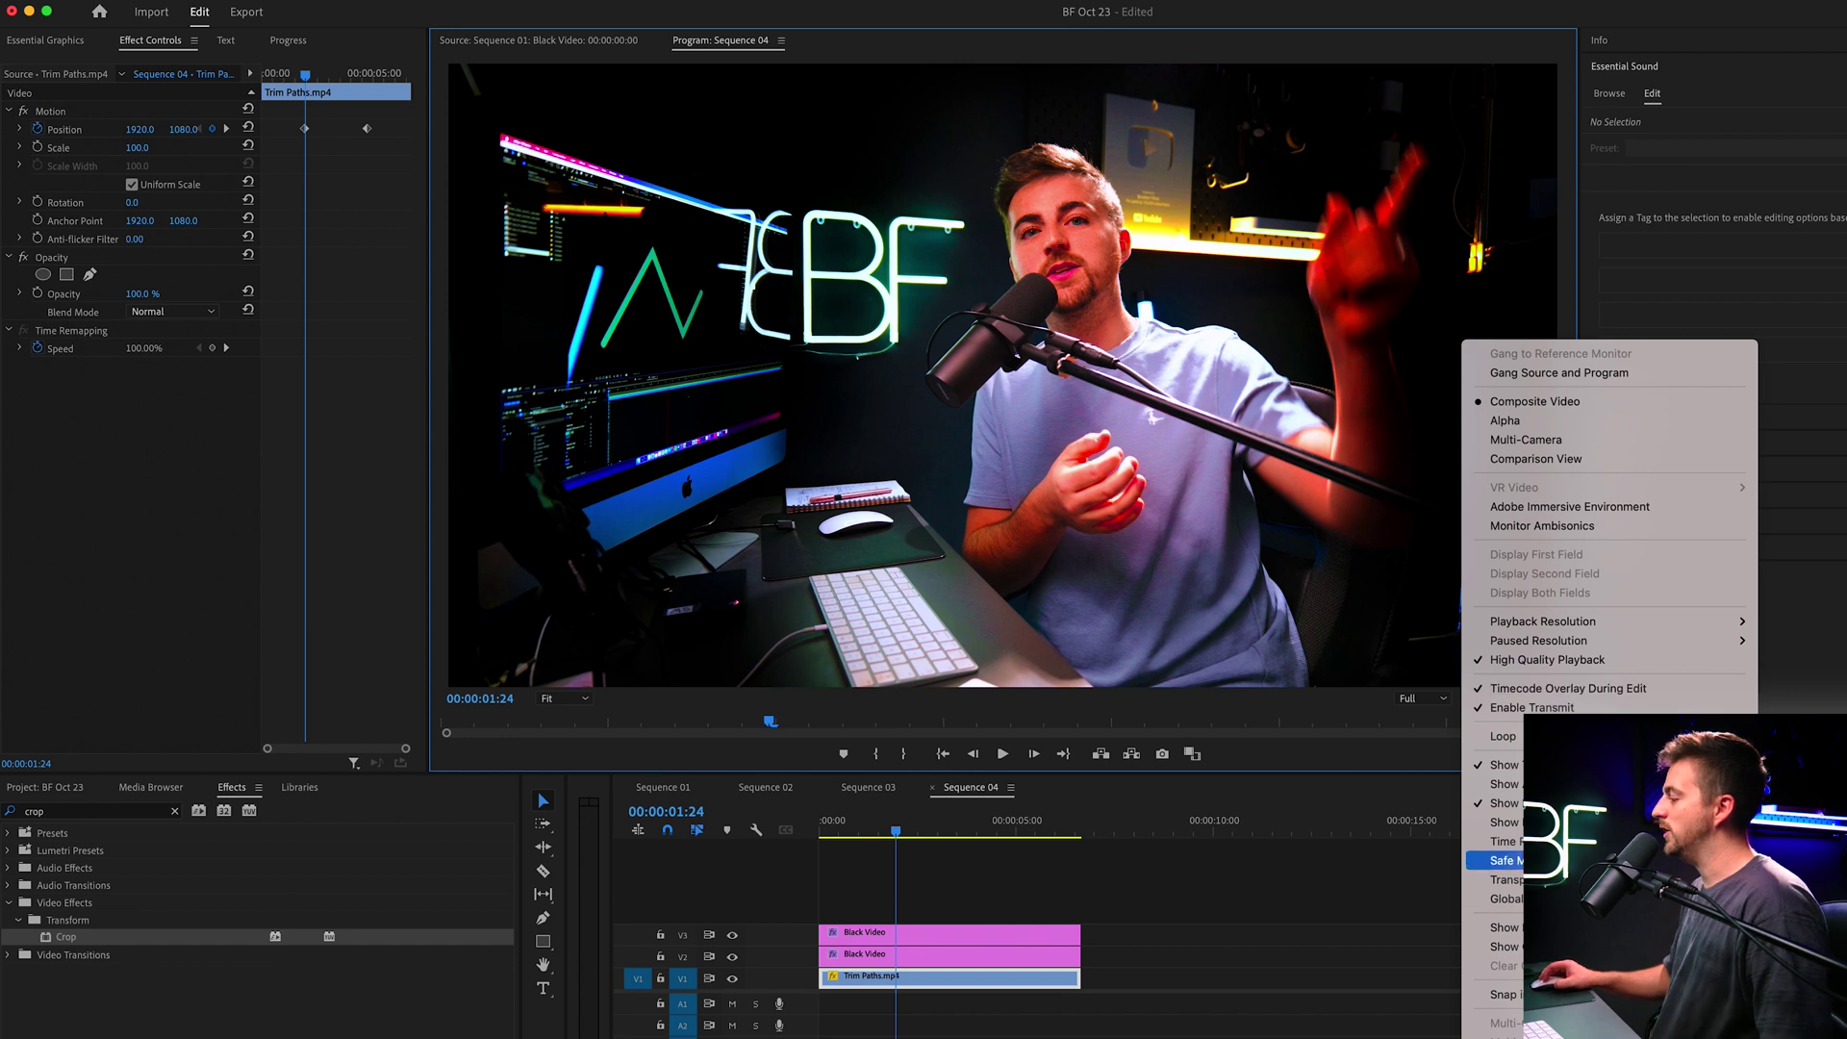
left_click(1501, 860)
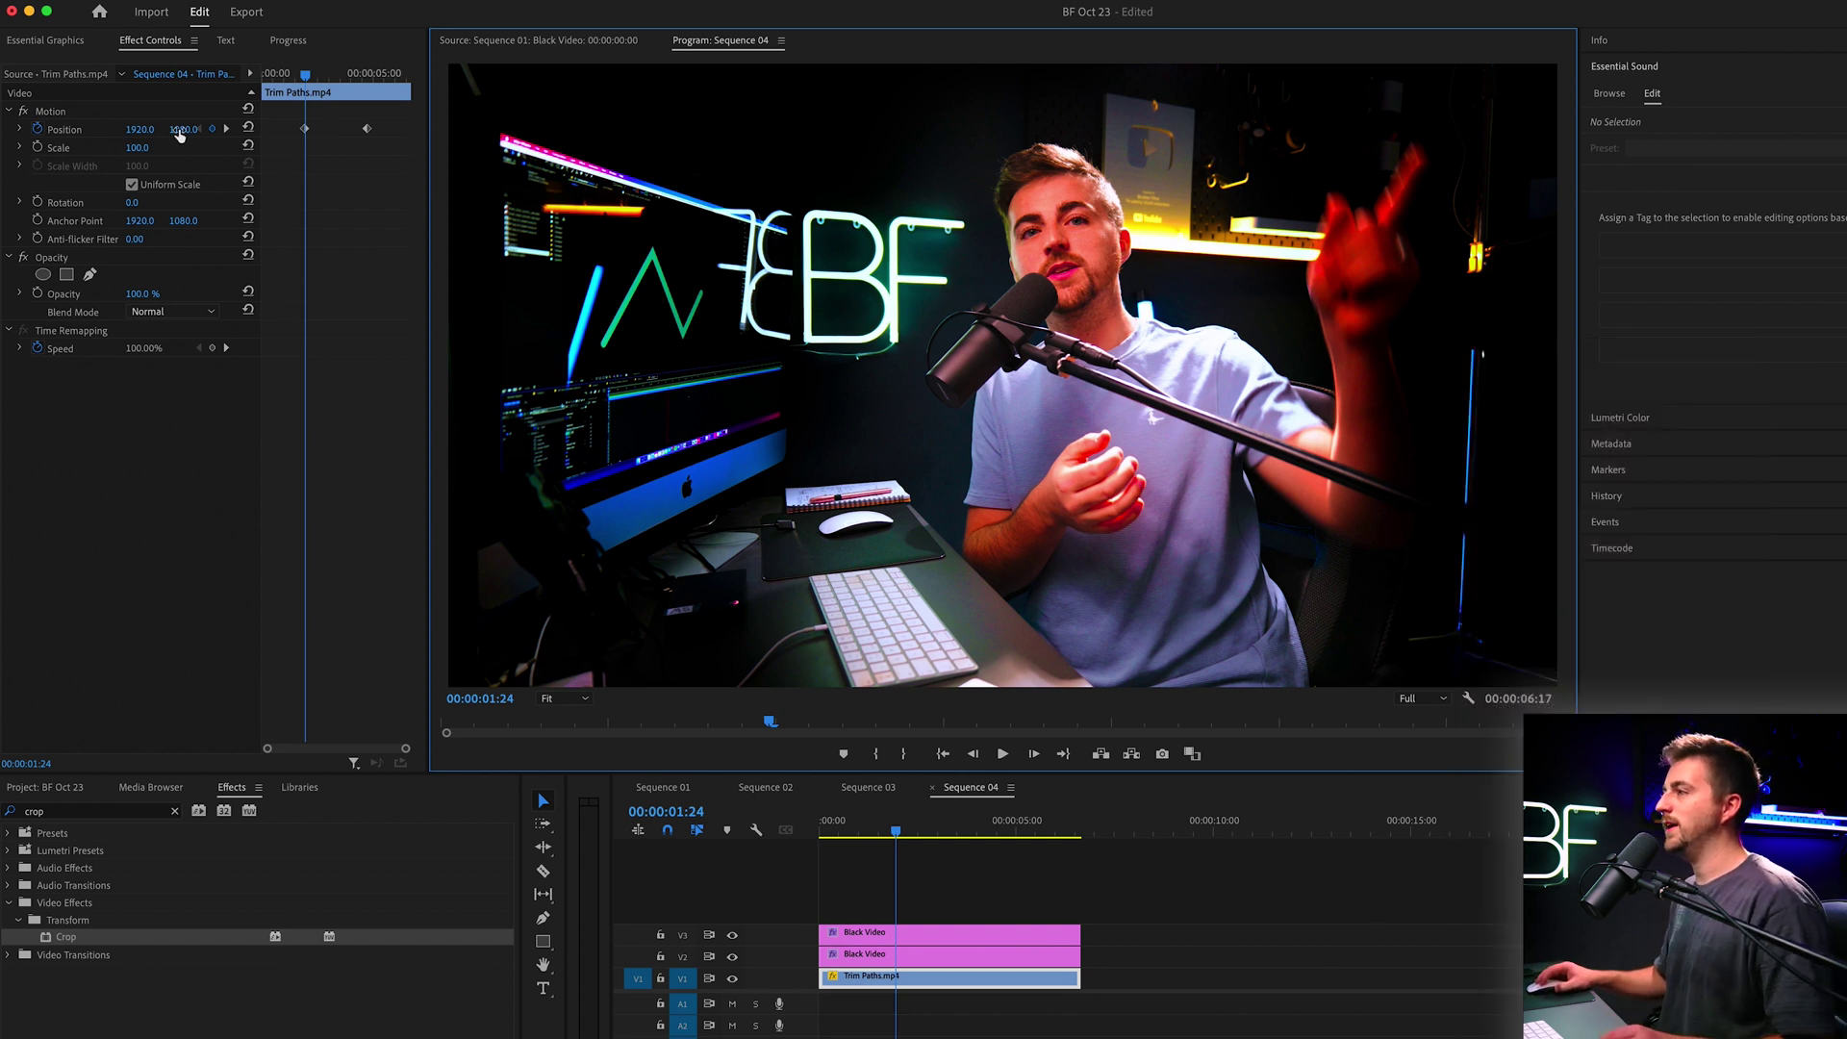
left_click_drag(179, 135, 194, 135)
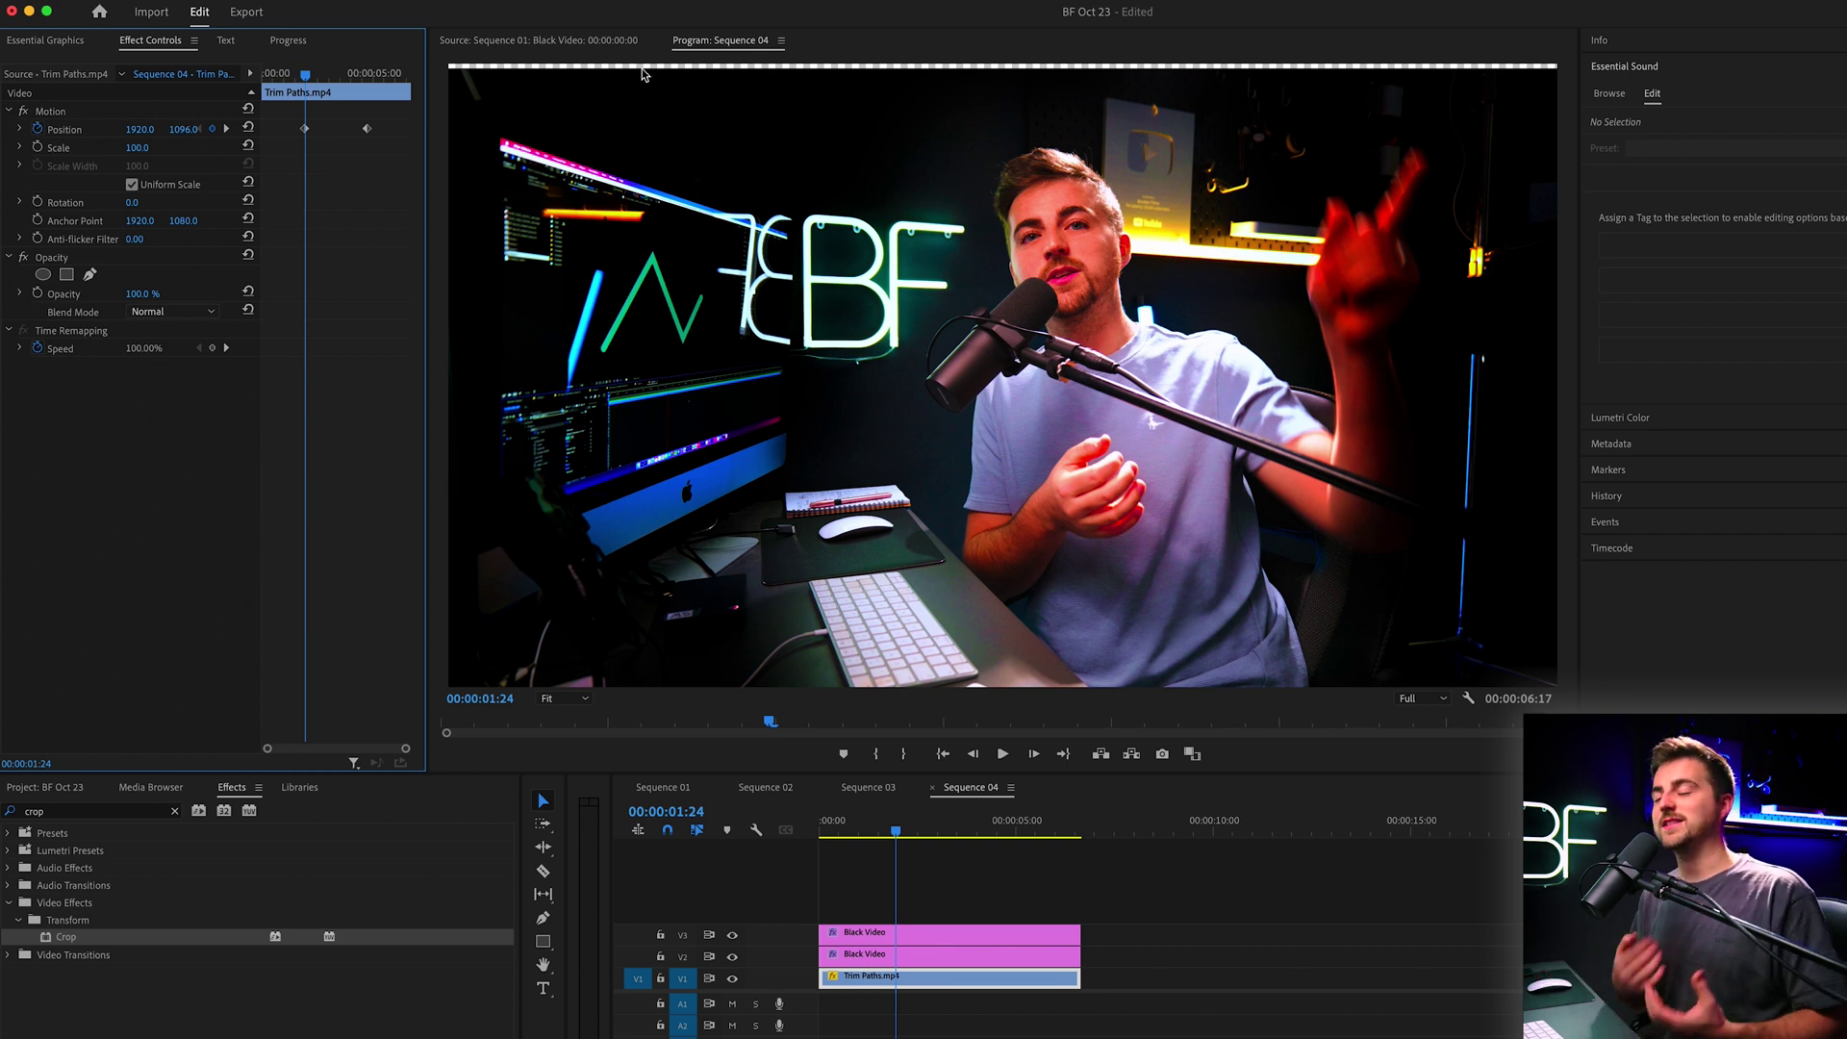
left_click(249, 128)
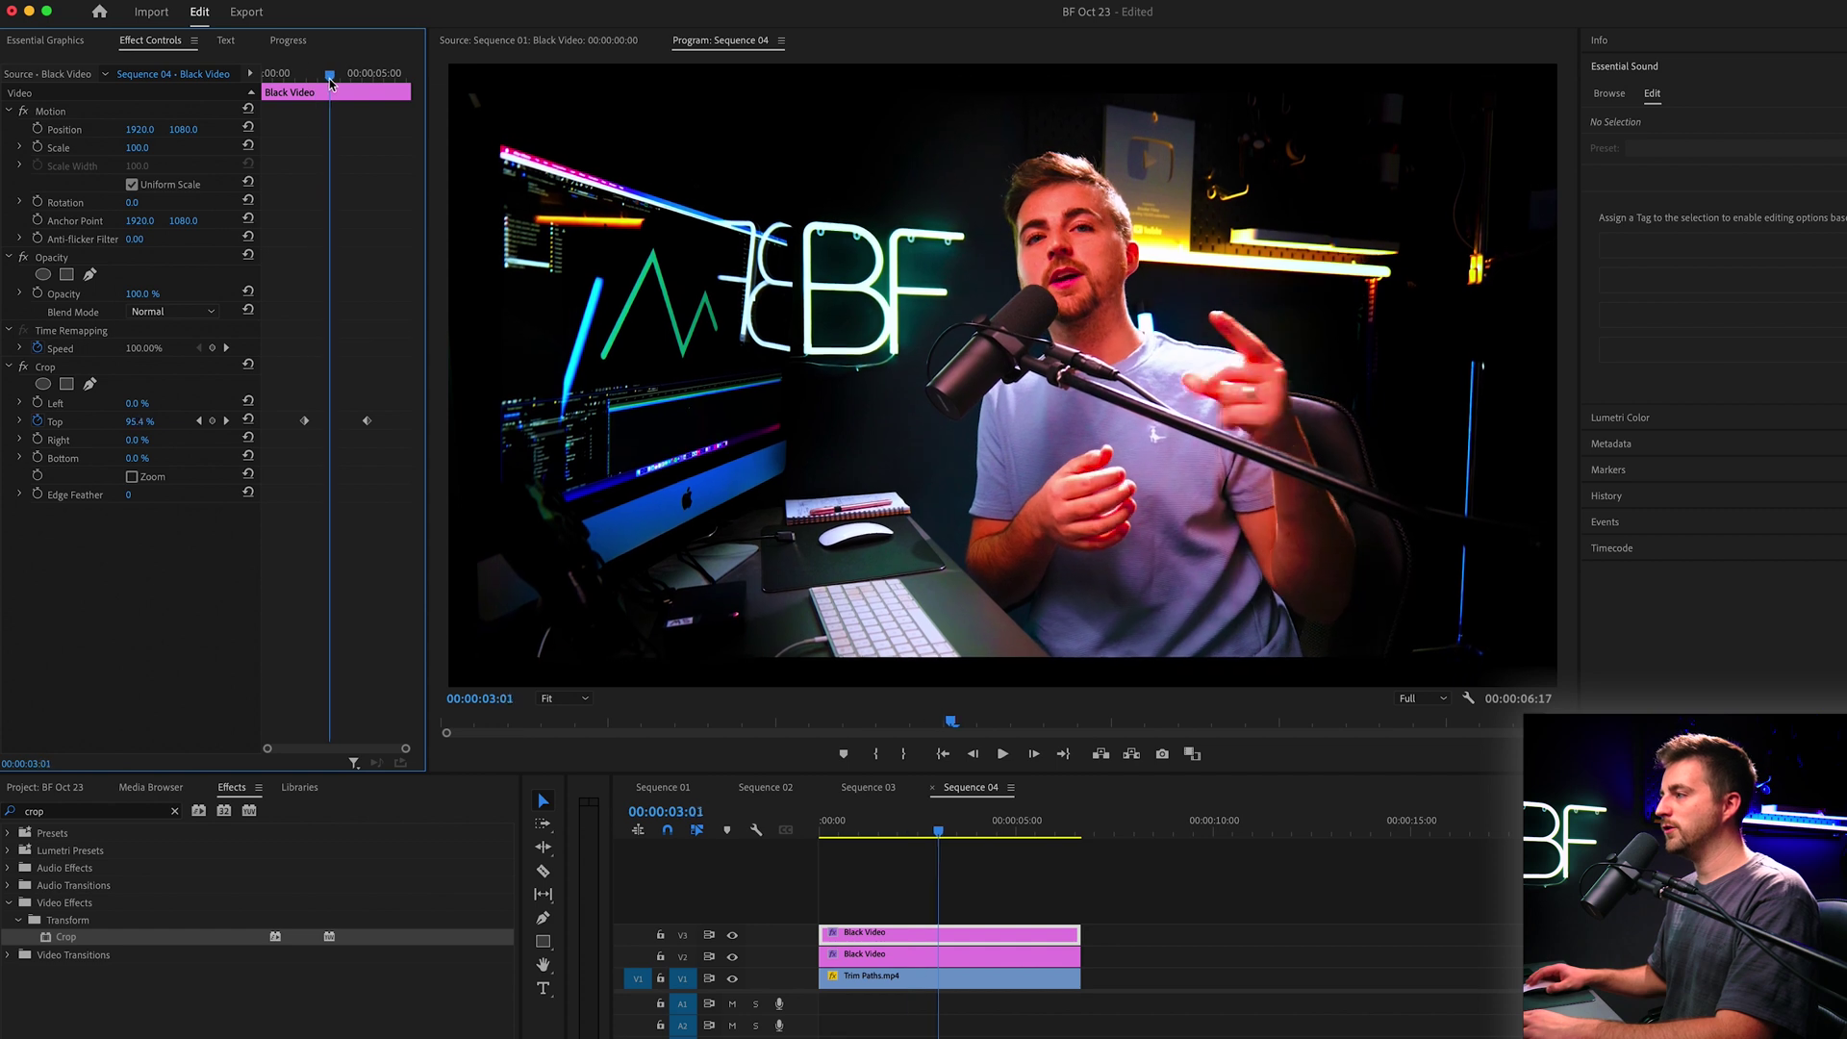
Give the upper bar's Crop Top keyframes Ease In on the end and Ease Out on the start
left_click_drag(337, 77, 342, 79)
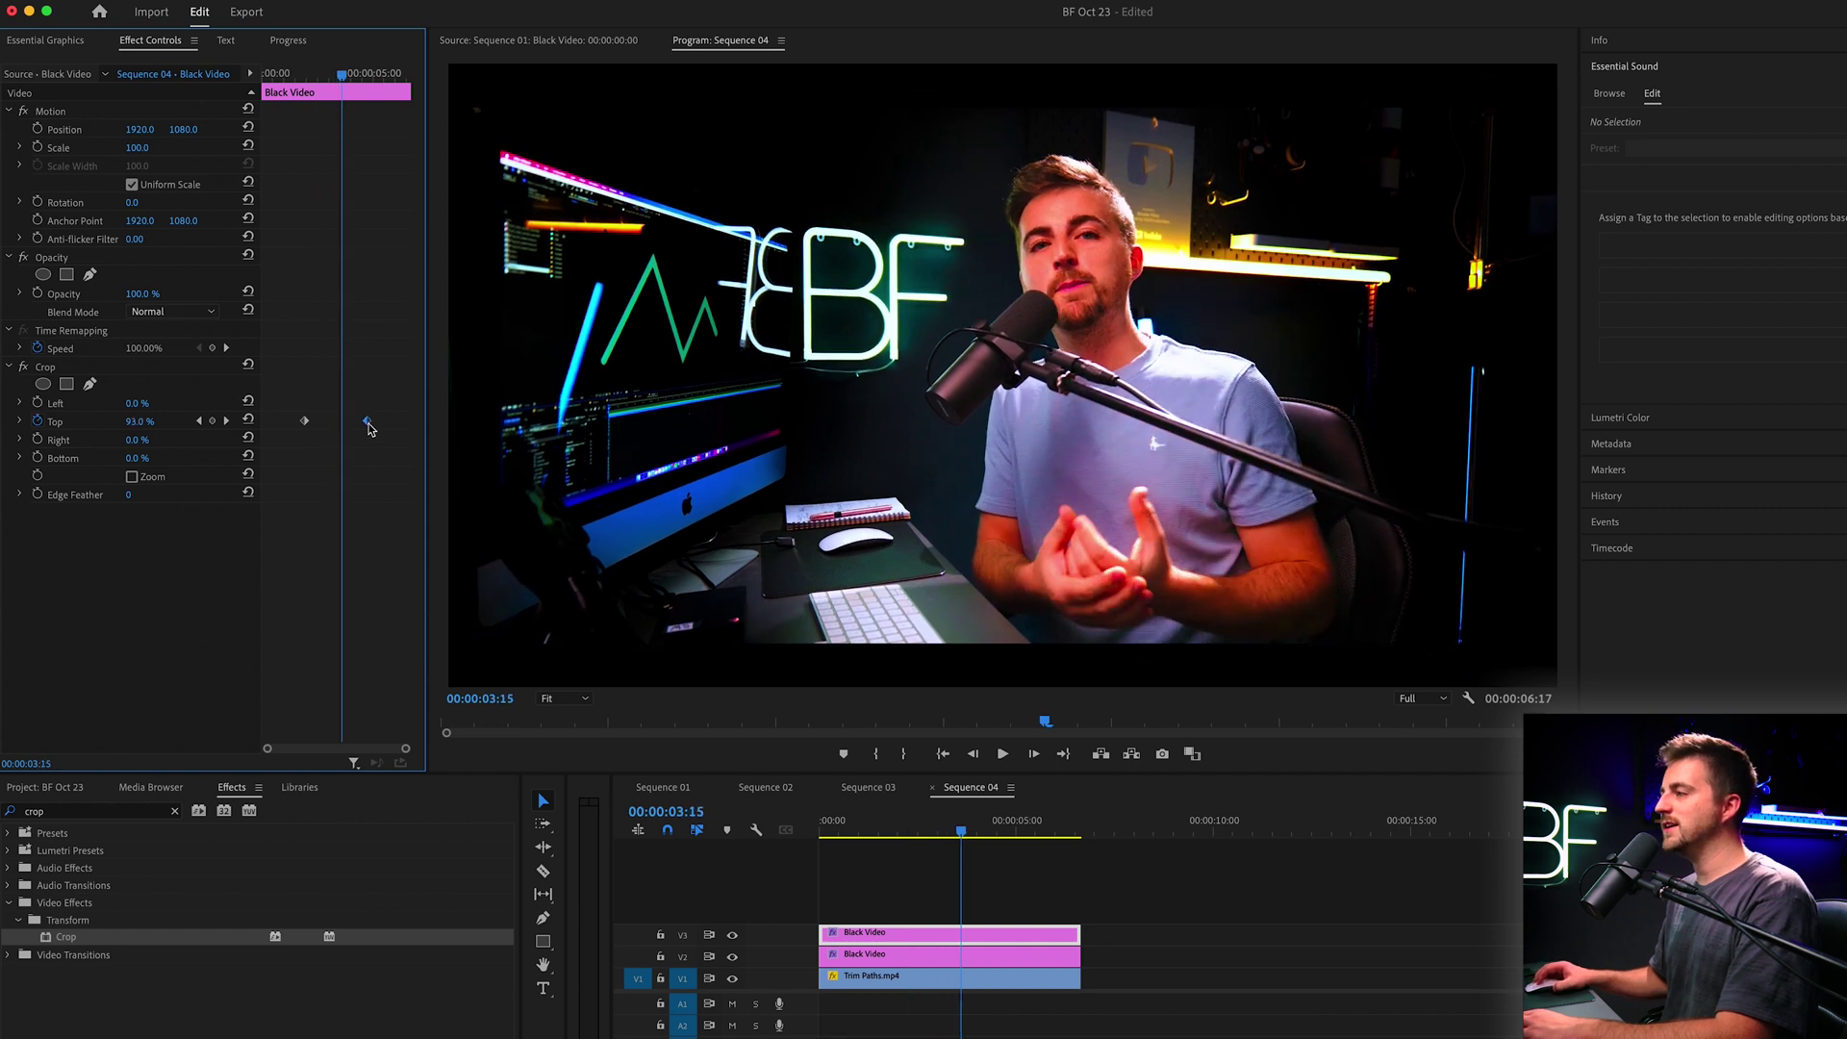
left_click_drag(367, 422, 343, 425)
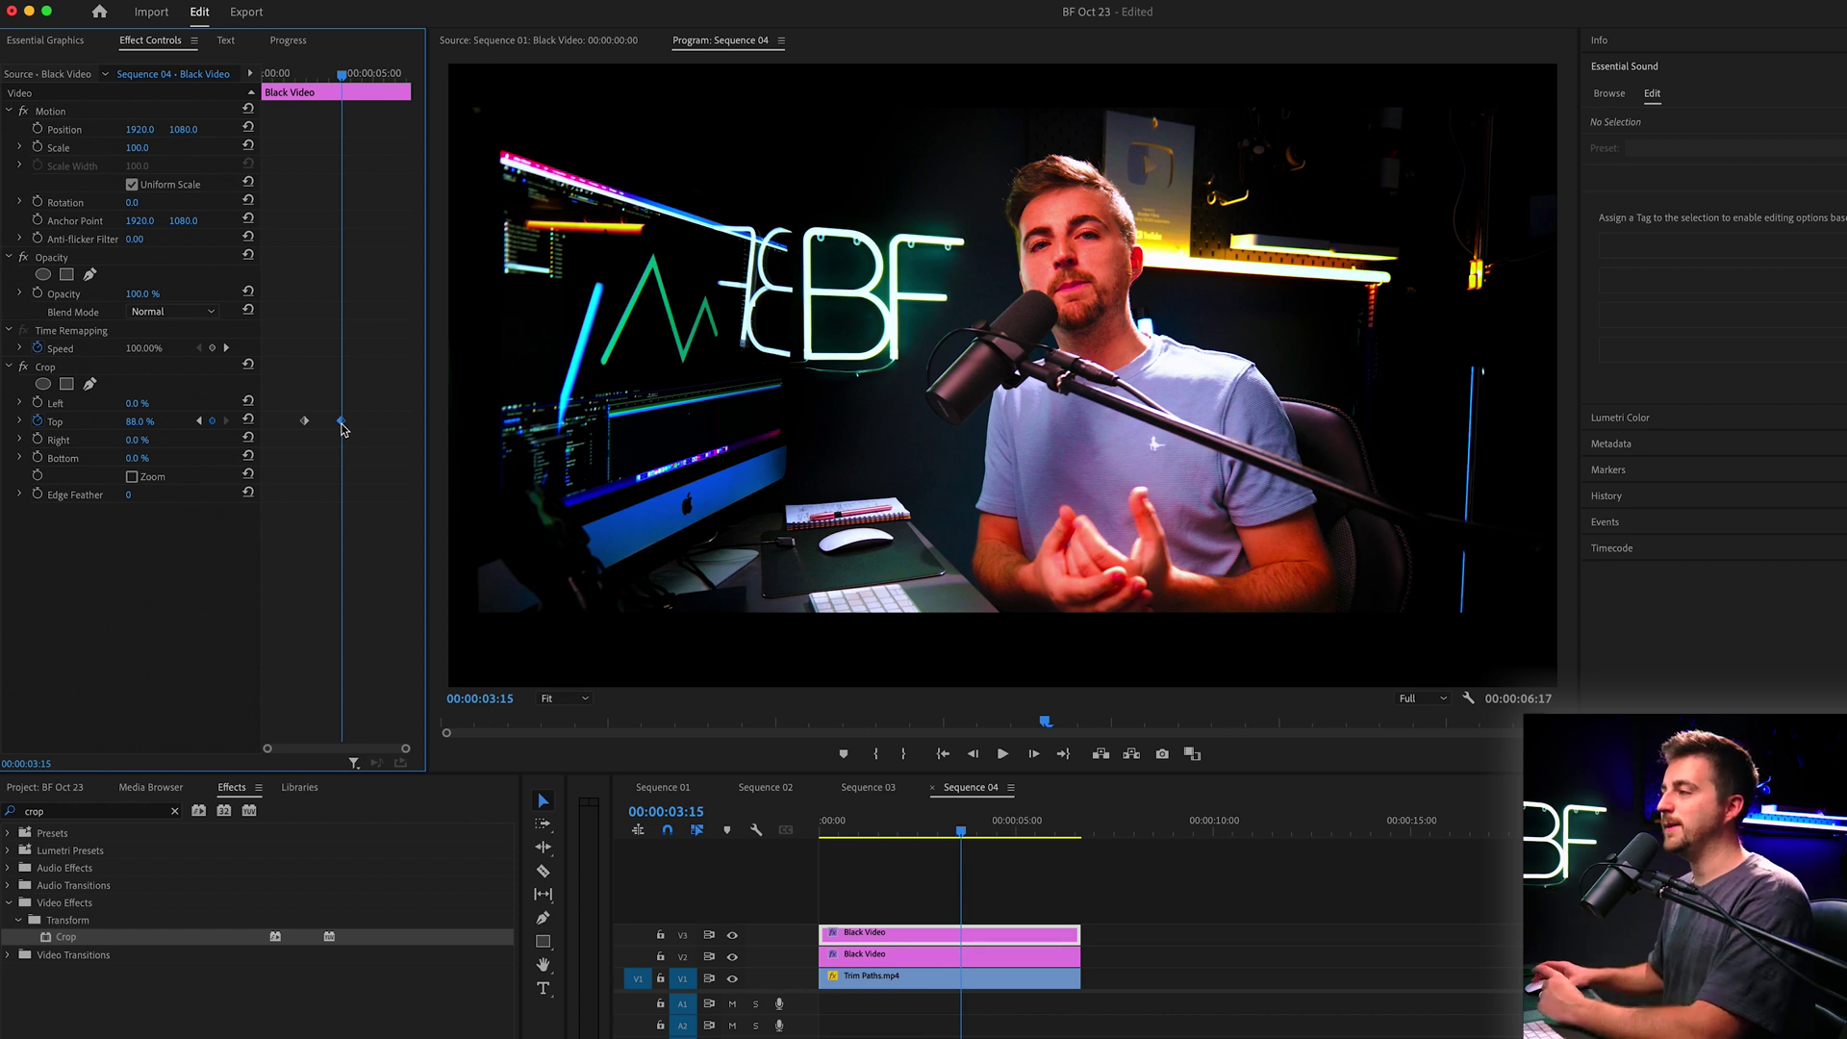
right_click(341, 423)
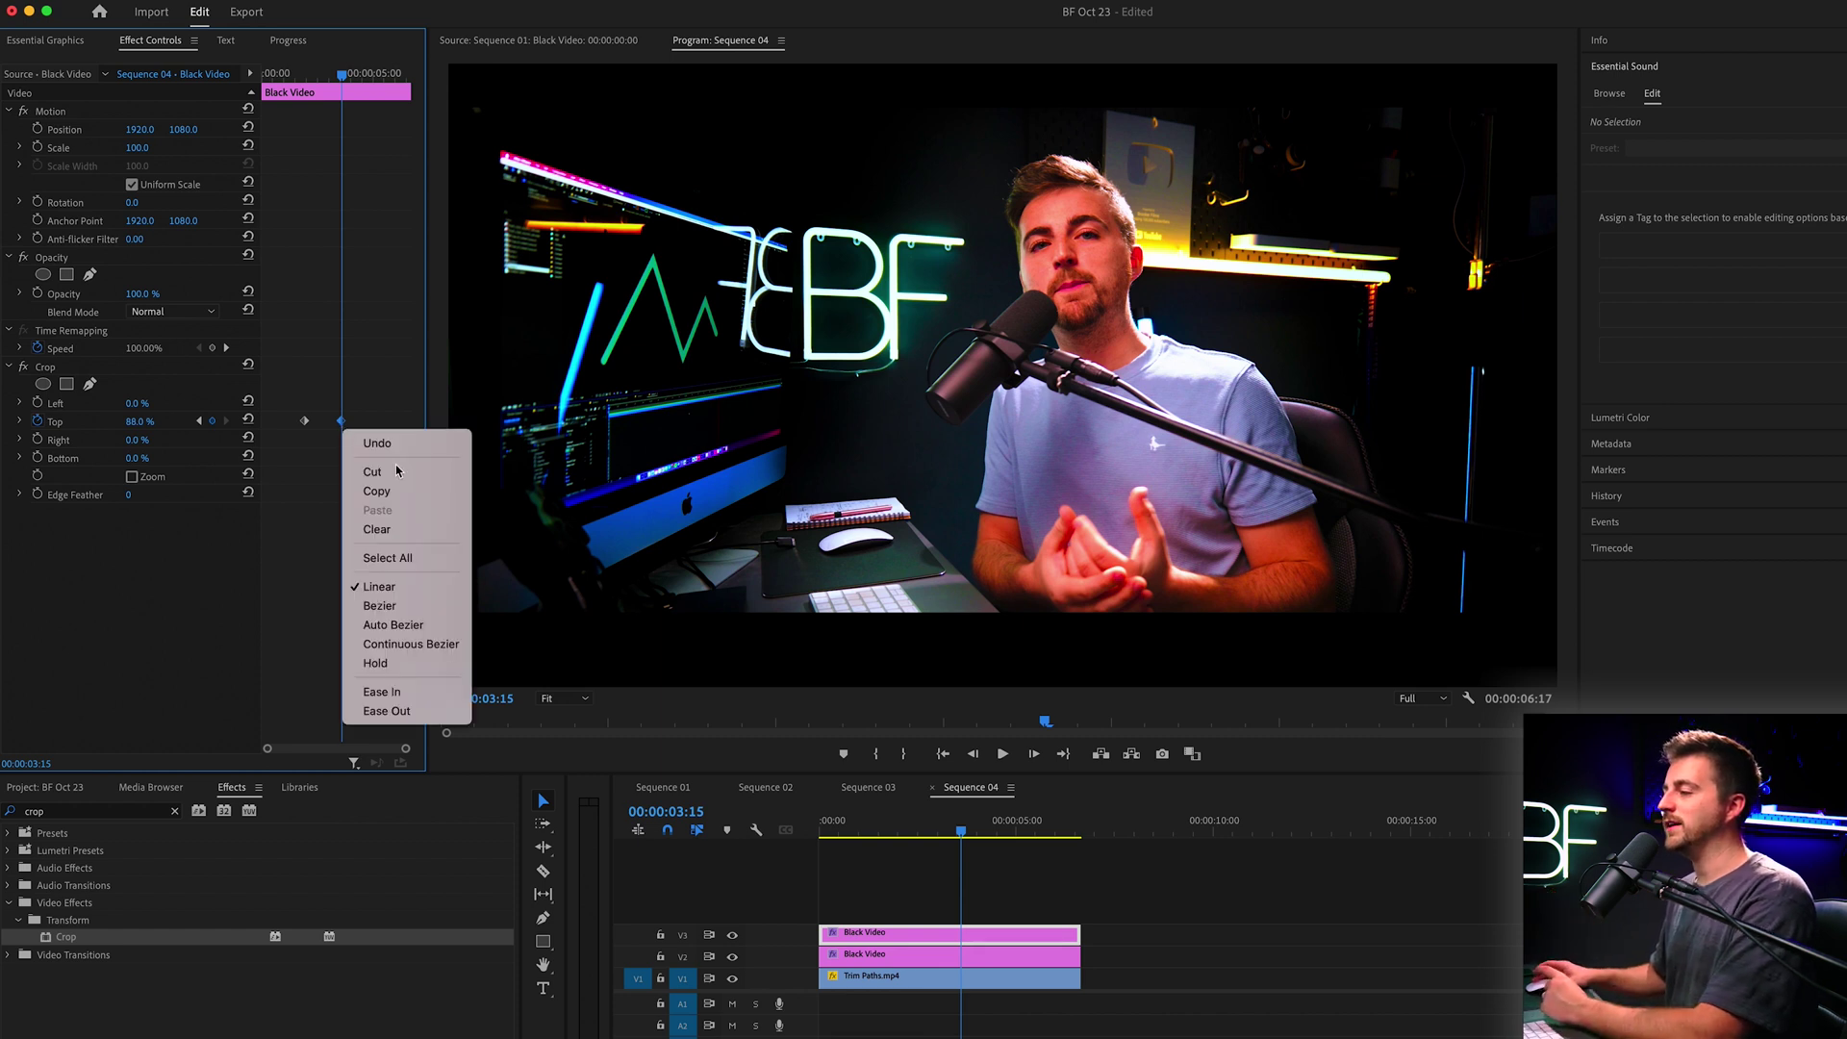
left_click(413, 694)
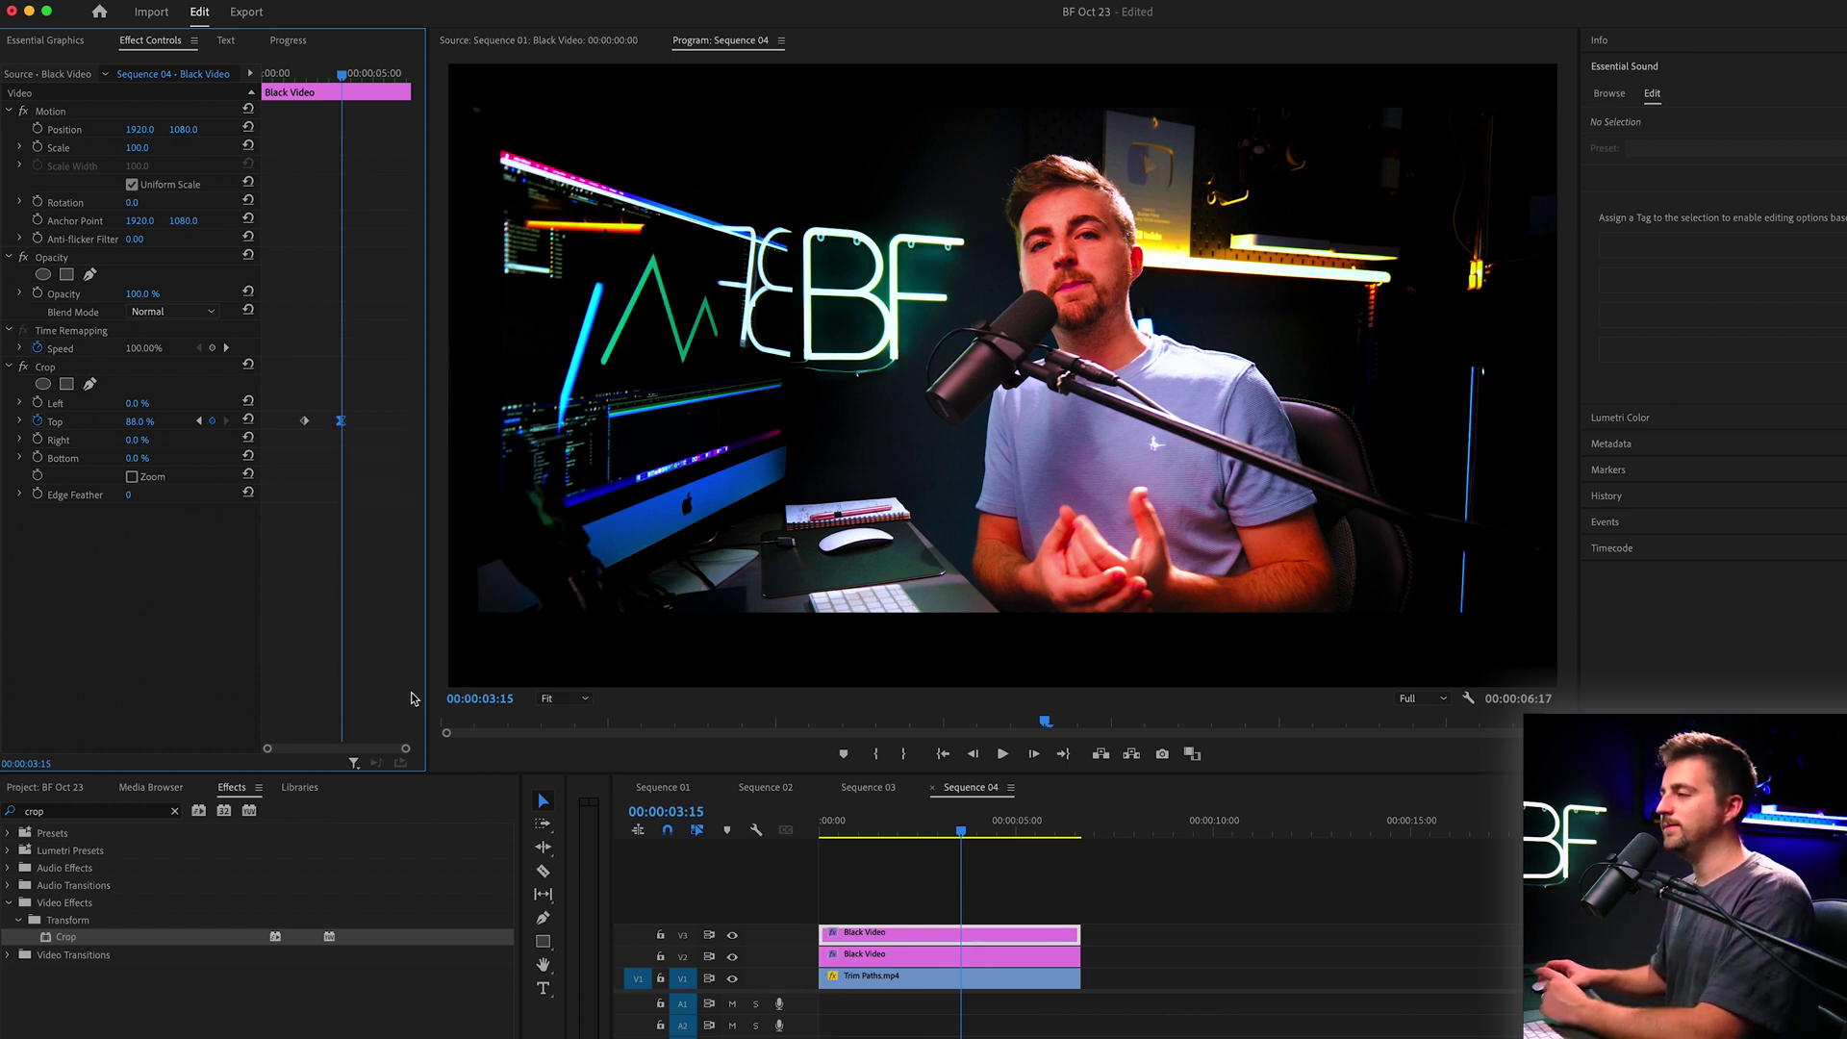
right_click(305, 423)
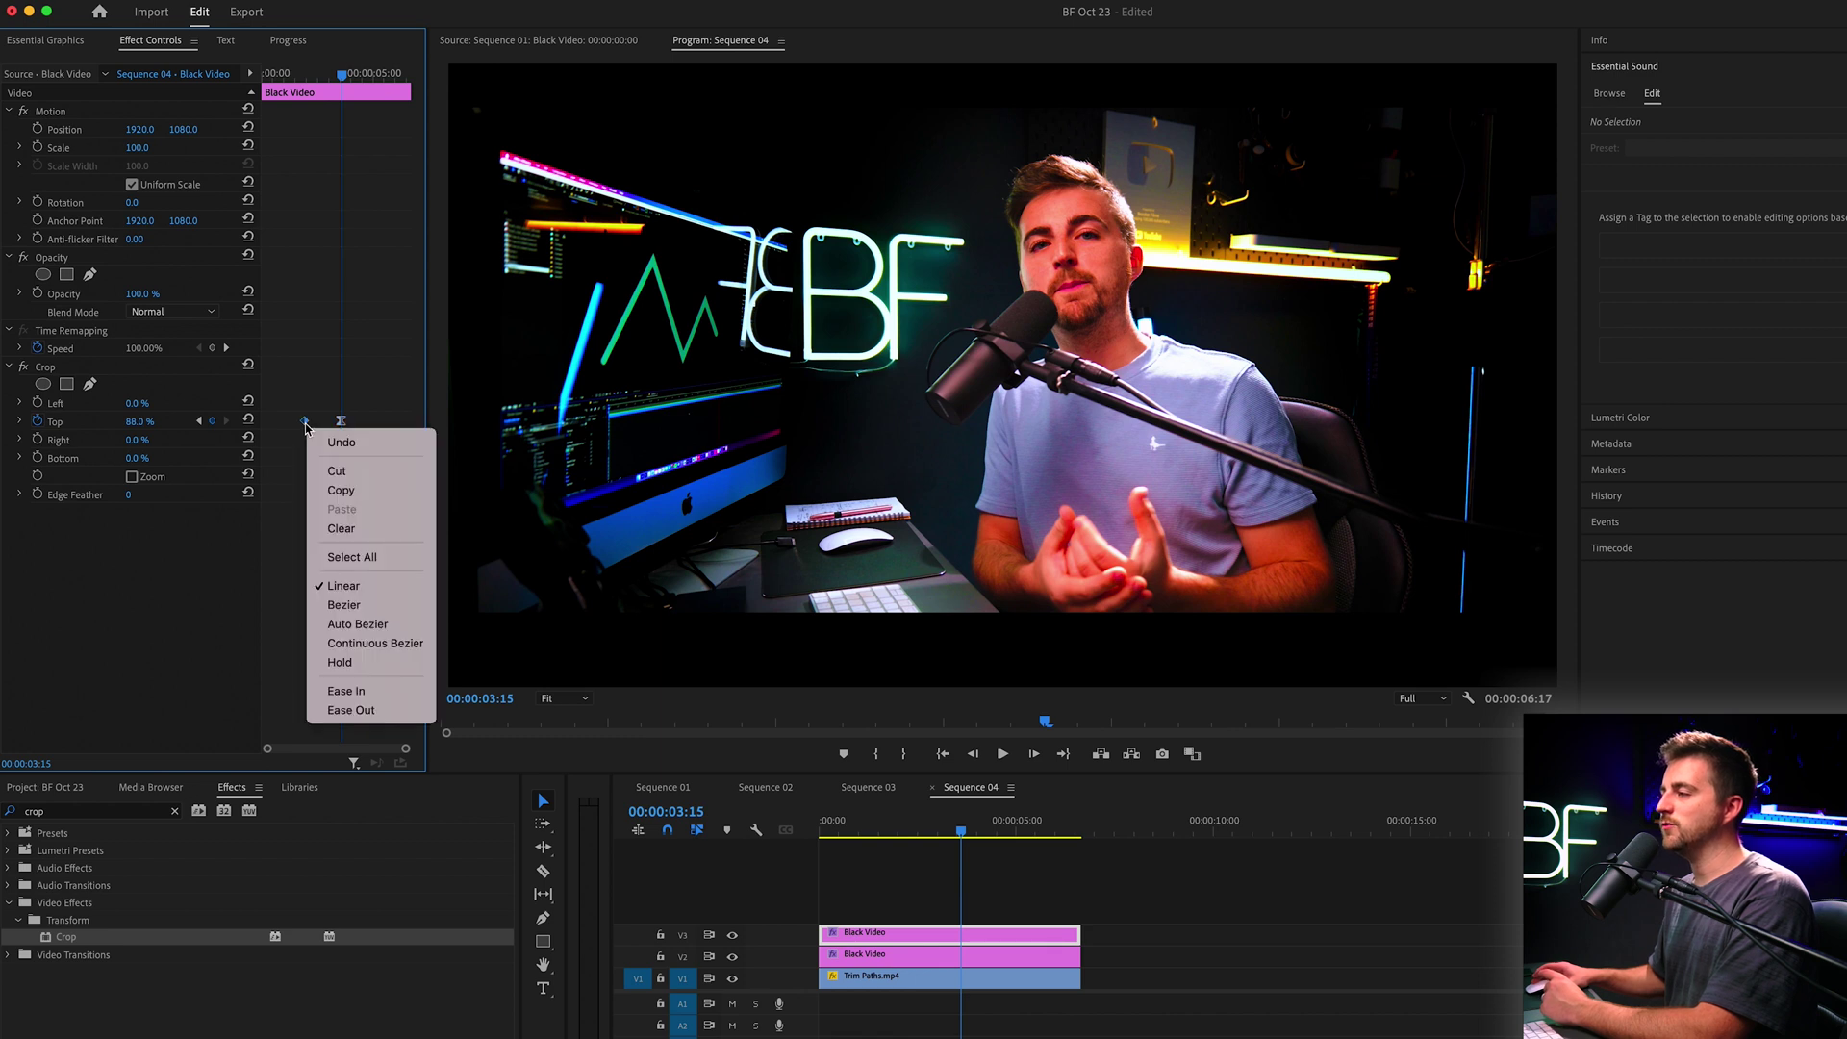
left_click(367, 711)
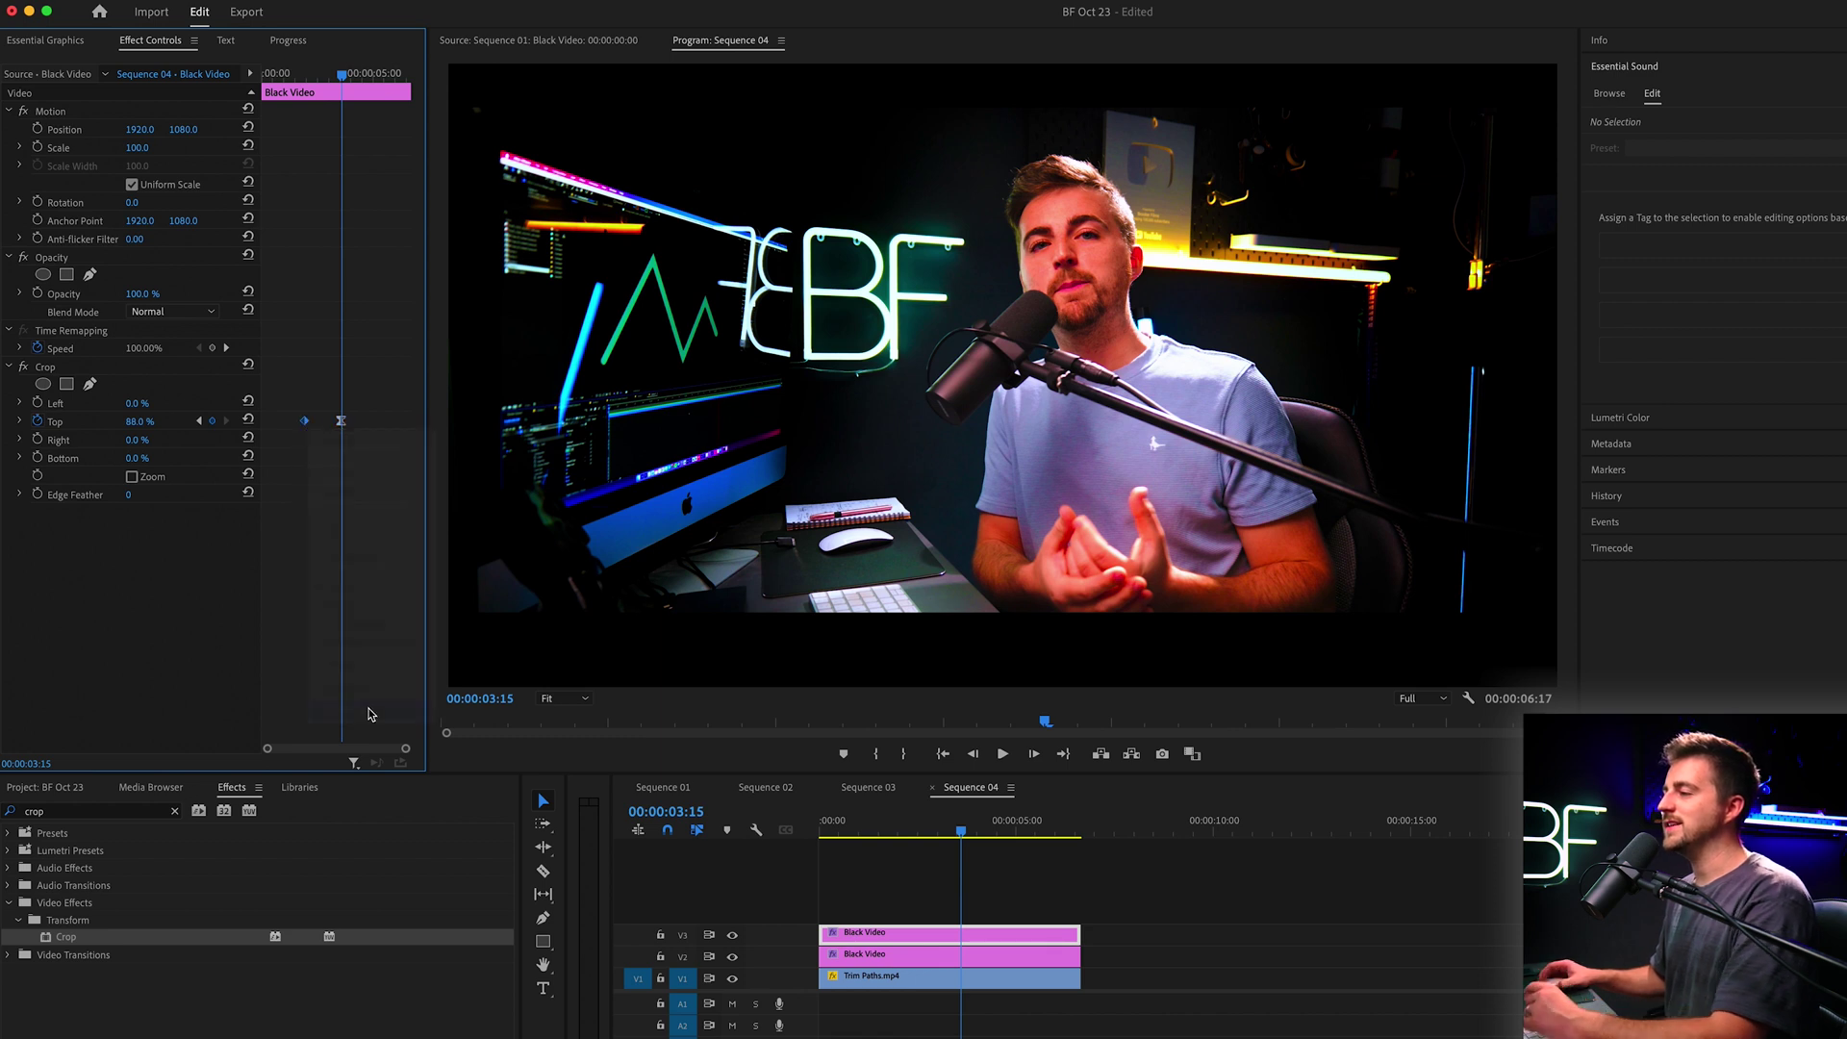
Align the V2 Crop Bottom keyframe with the playhead and apply easing to its keyframes
left_click(943, 965)
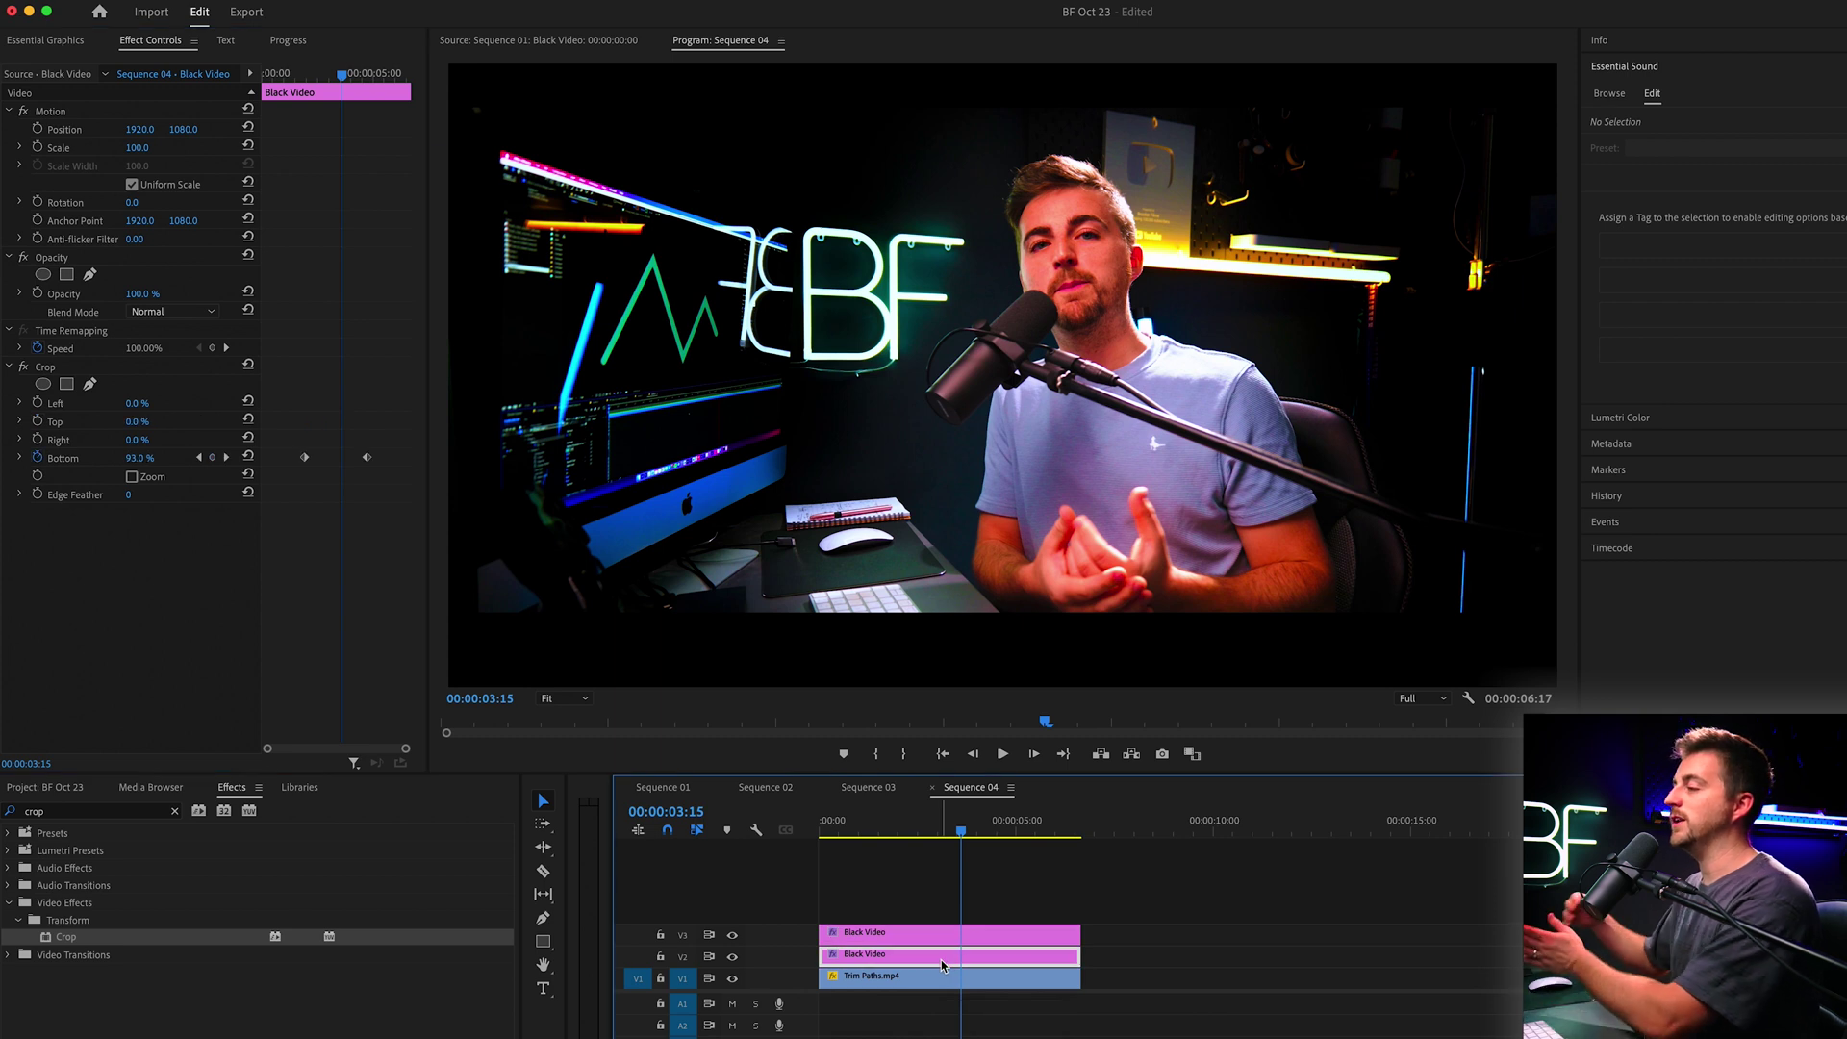
left_click_drag(367, 462, 352, 465)
right_click(343, 465)
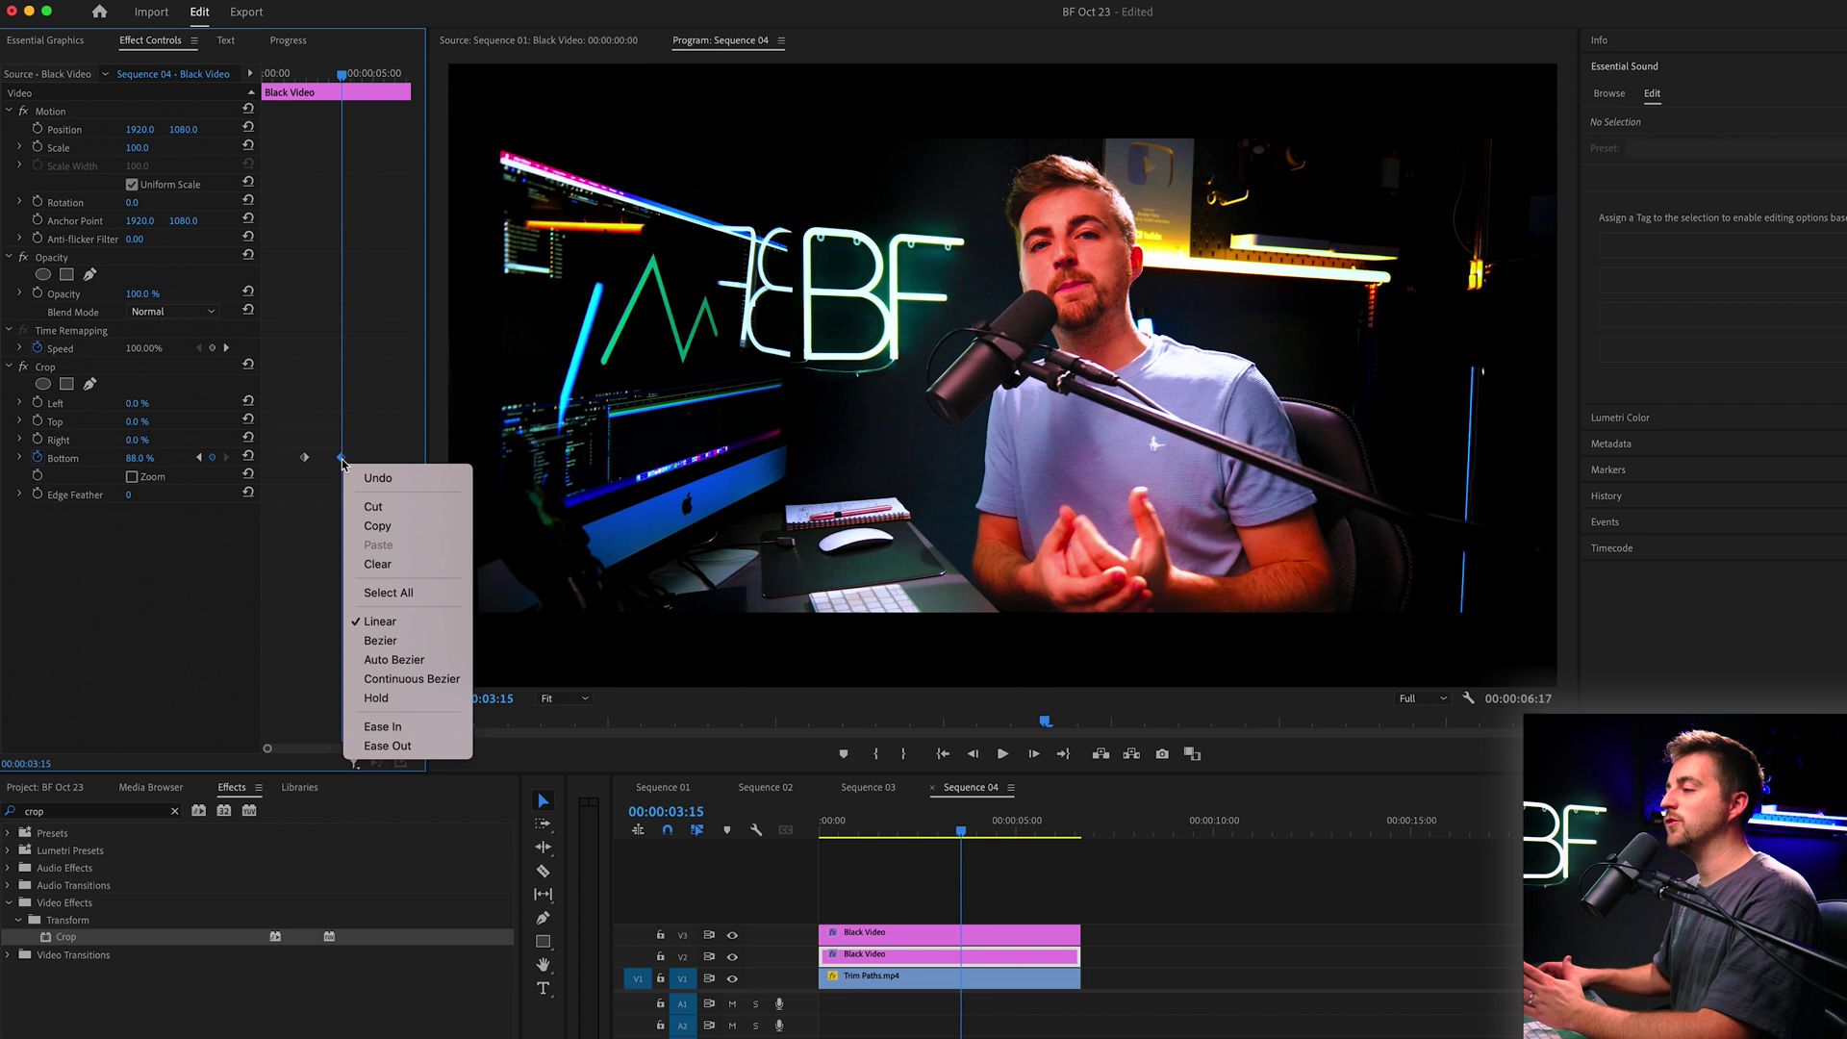
left_click(414, 727)
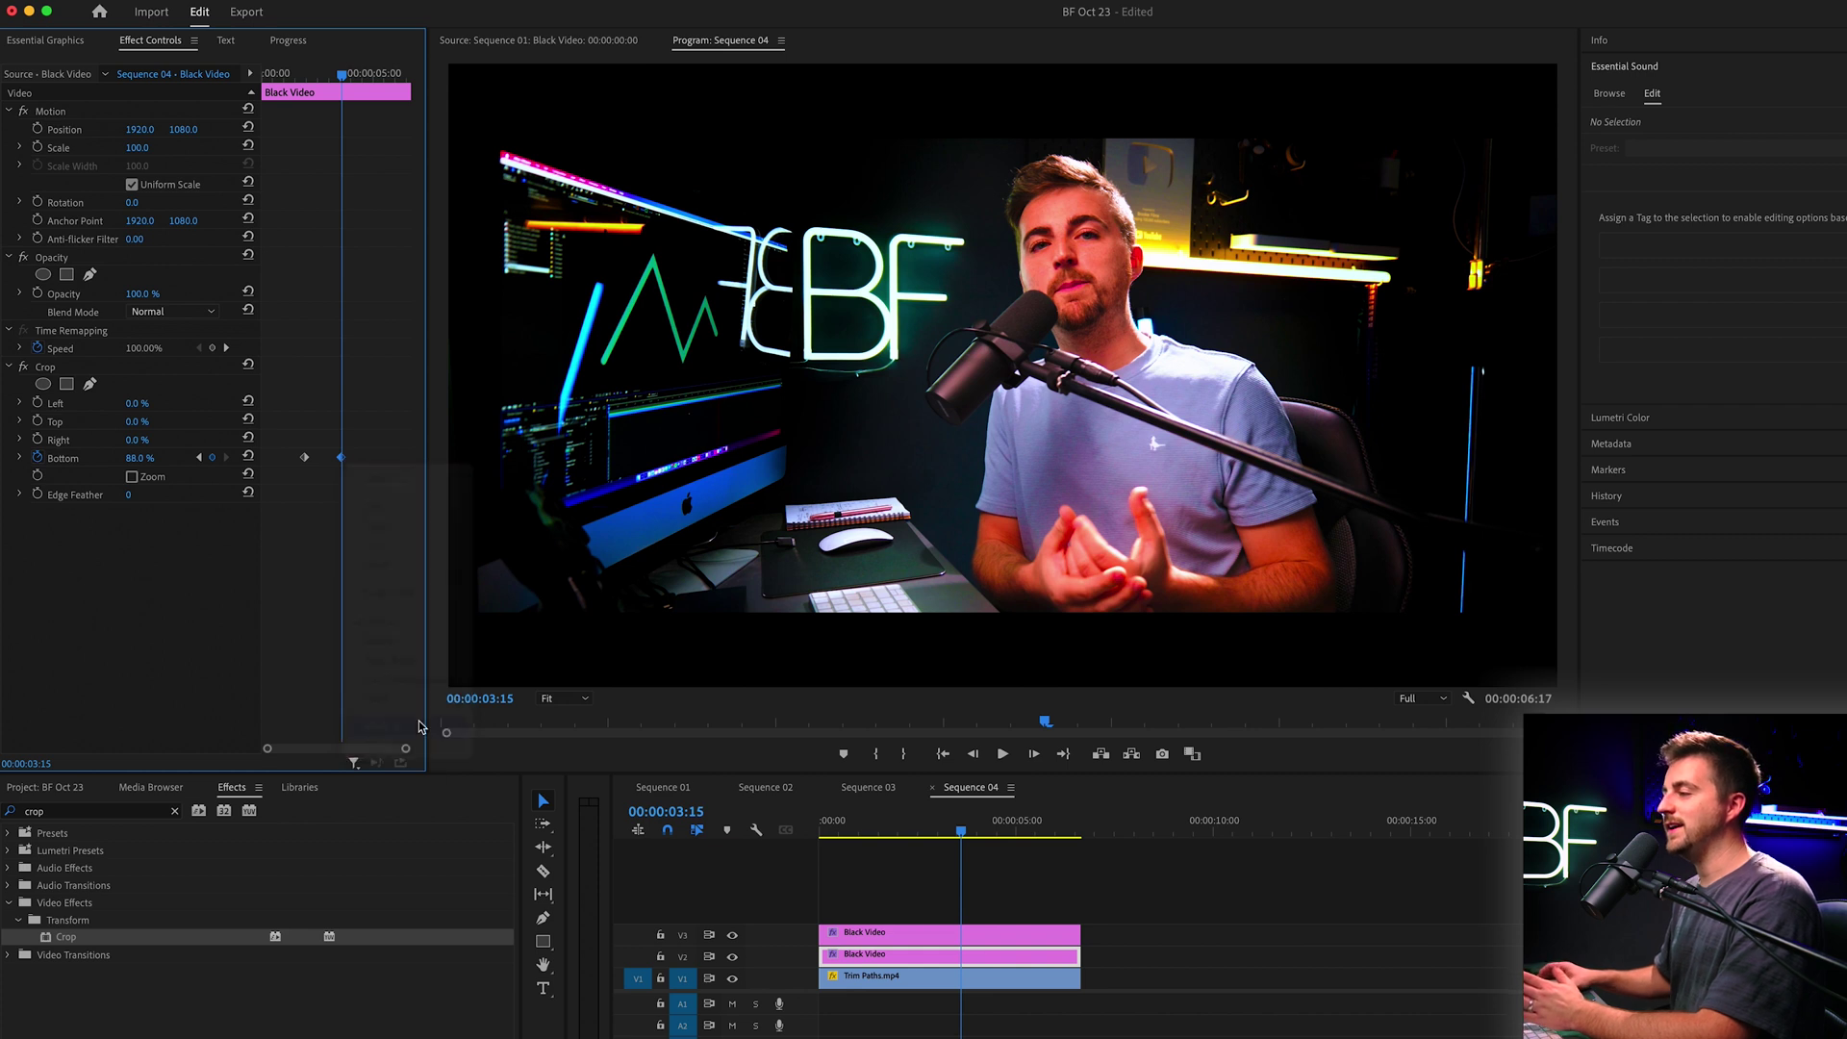
right_click(306, 460)
left_click(371, 734)
Align Trim Paths.mp4's end Position keyframe with the bars and set it to Ease In
left_click(872, 981)
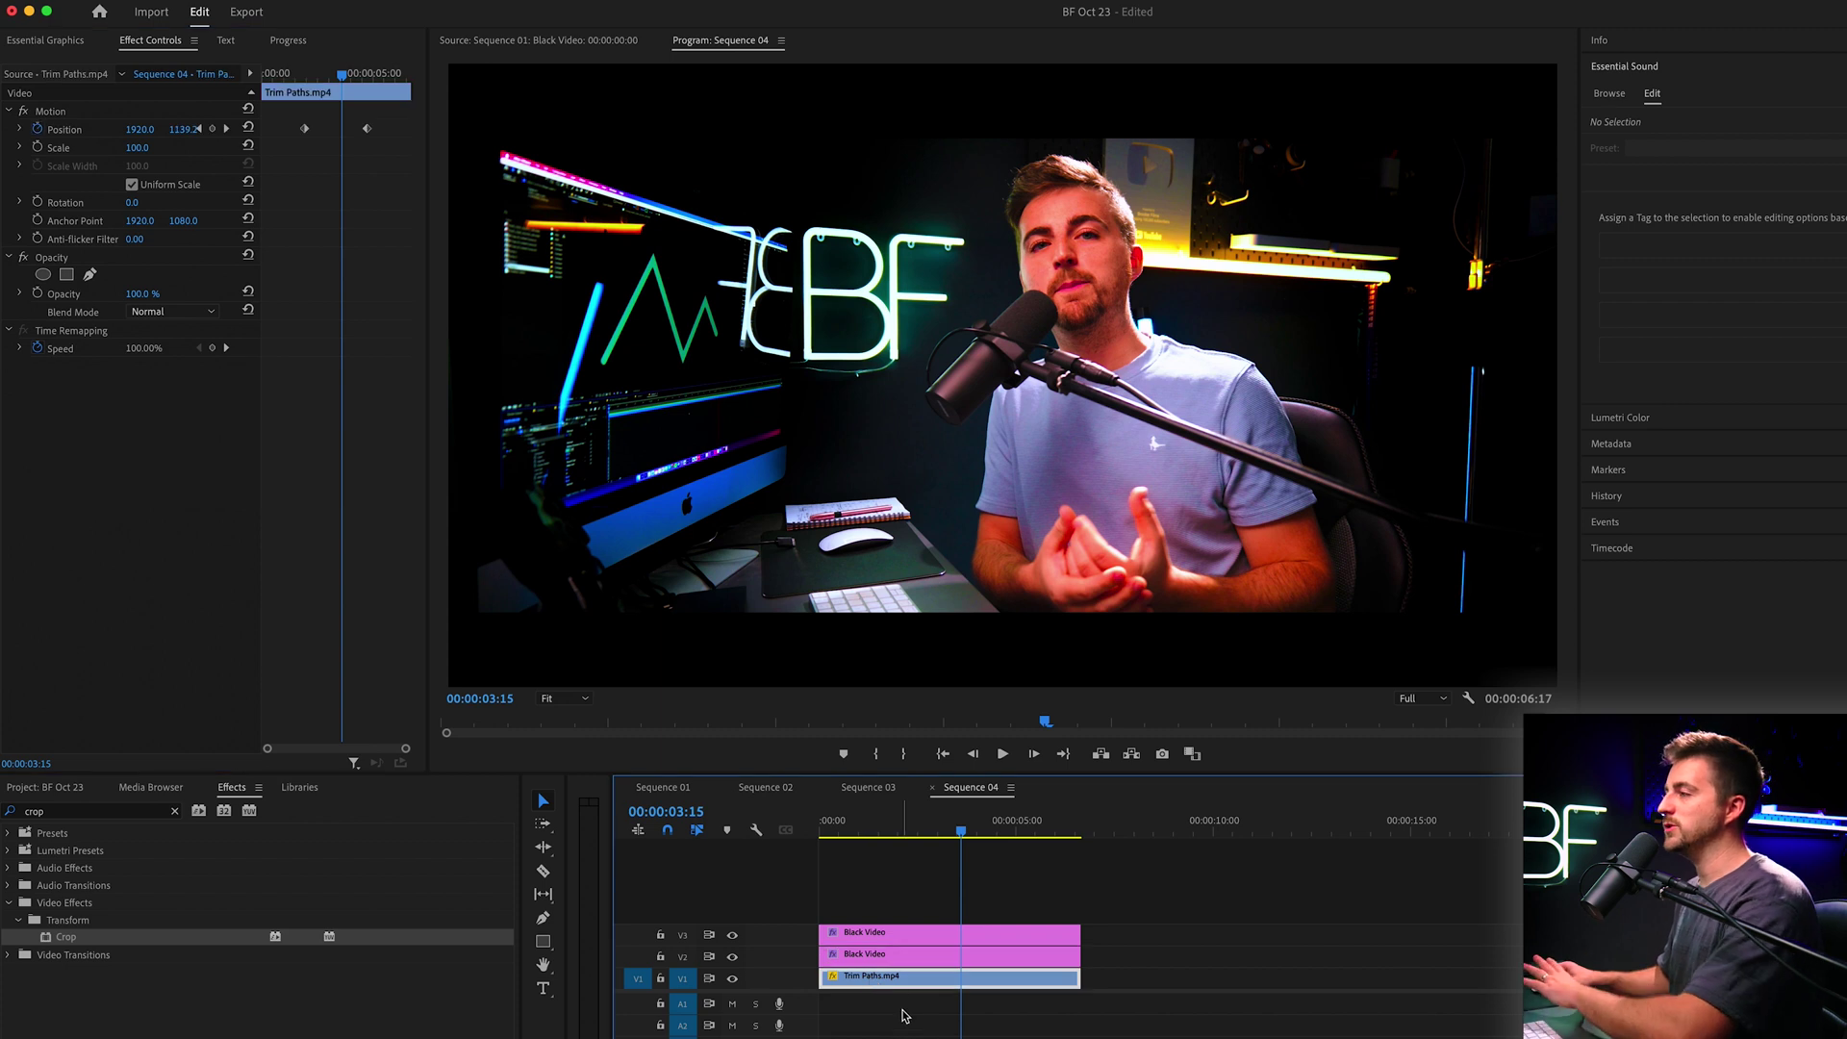
left_click_drag(366, 130, 346, 136)
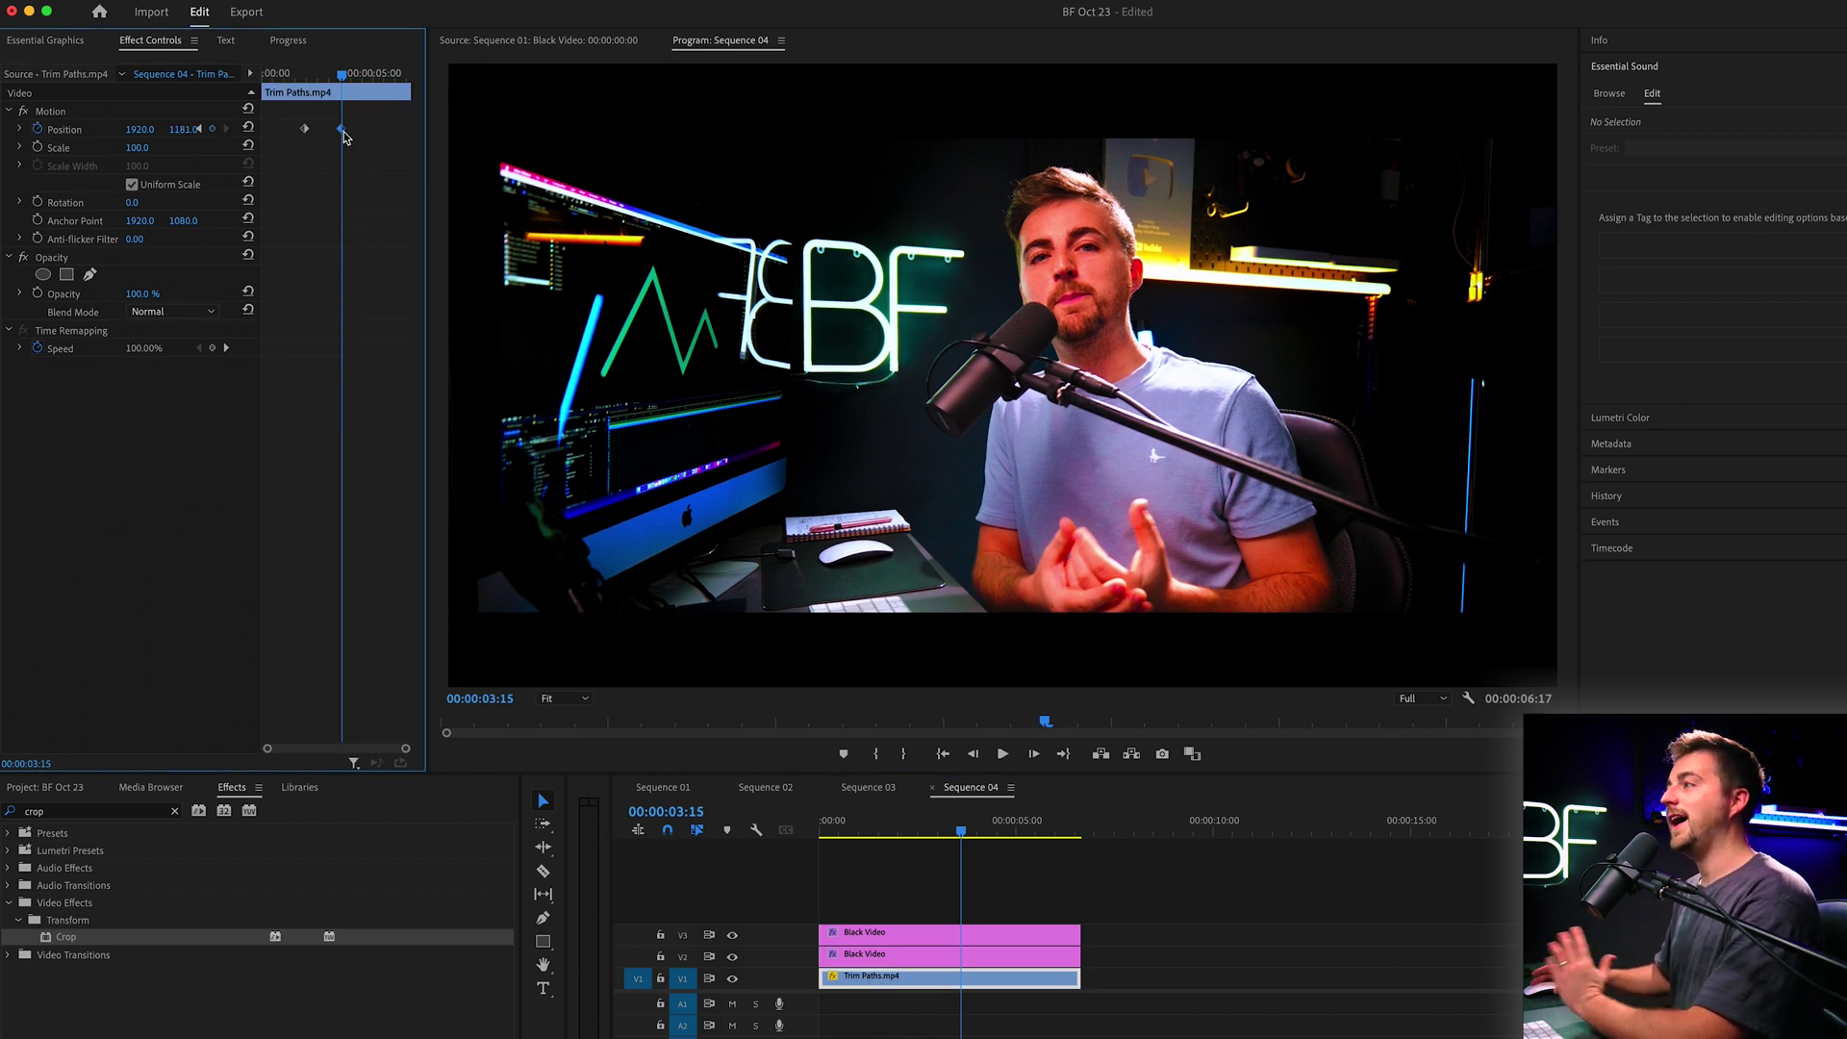
right_click(344, 136)
left_click(315, 137)
right_click(342, 133)
mouse_move(455, 293)
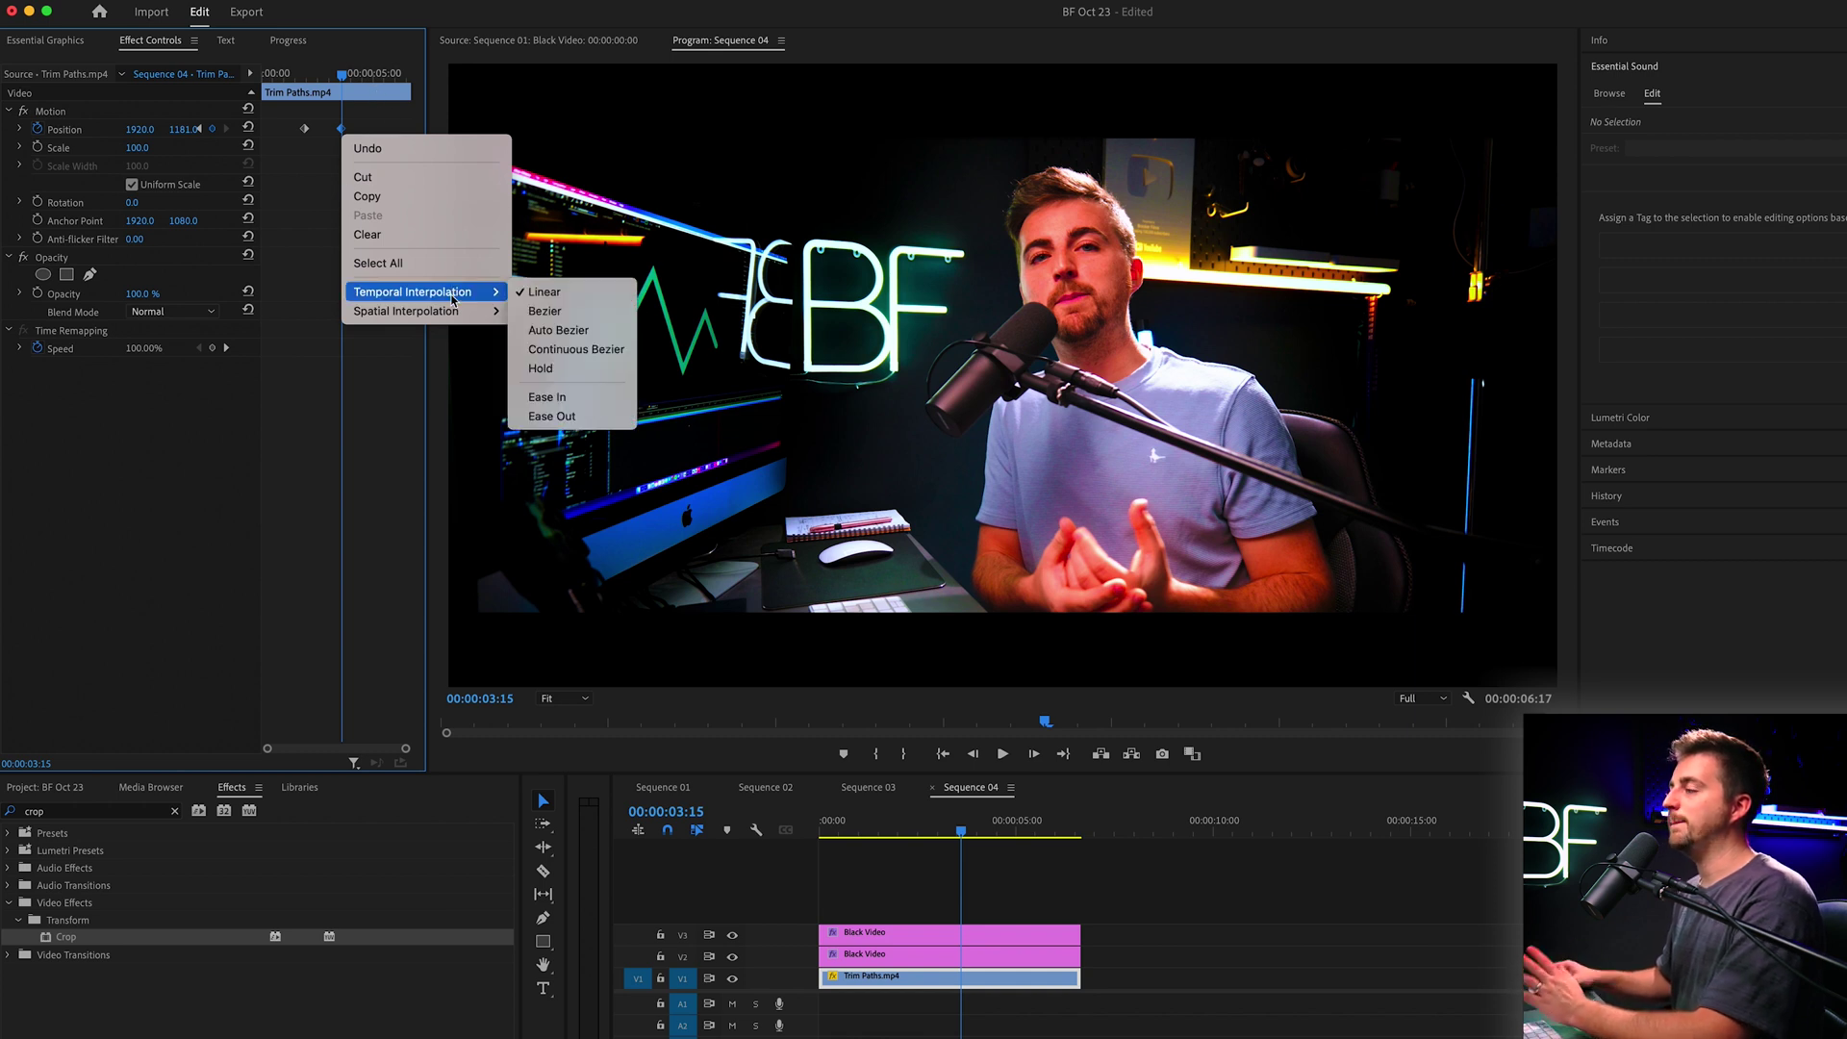
left_click(570, 398)
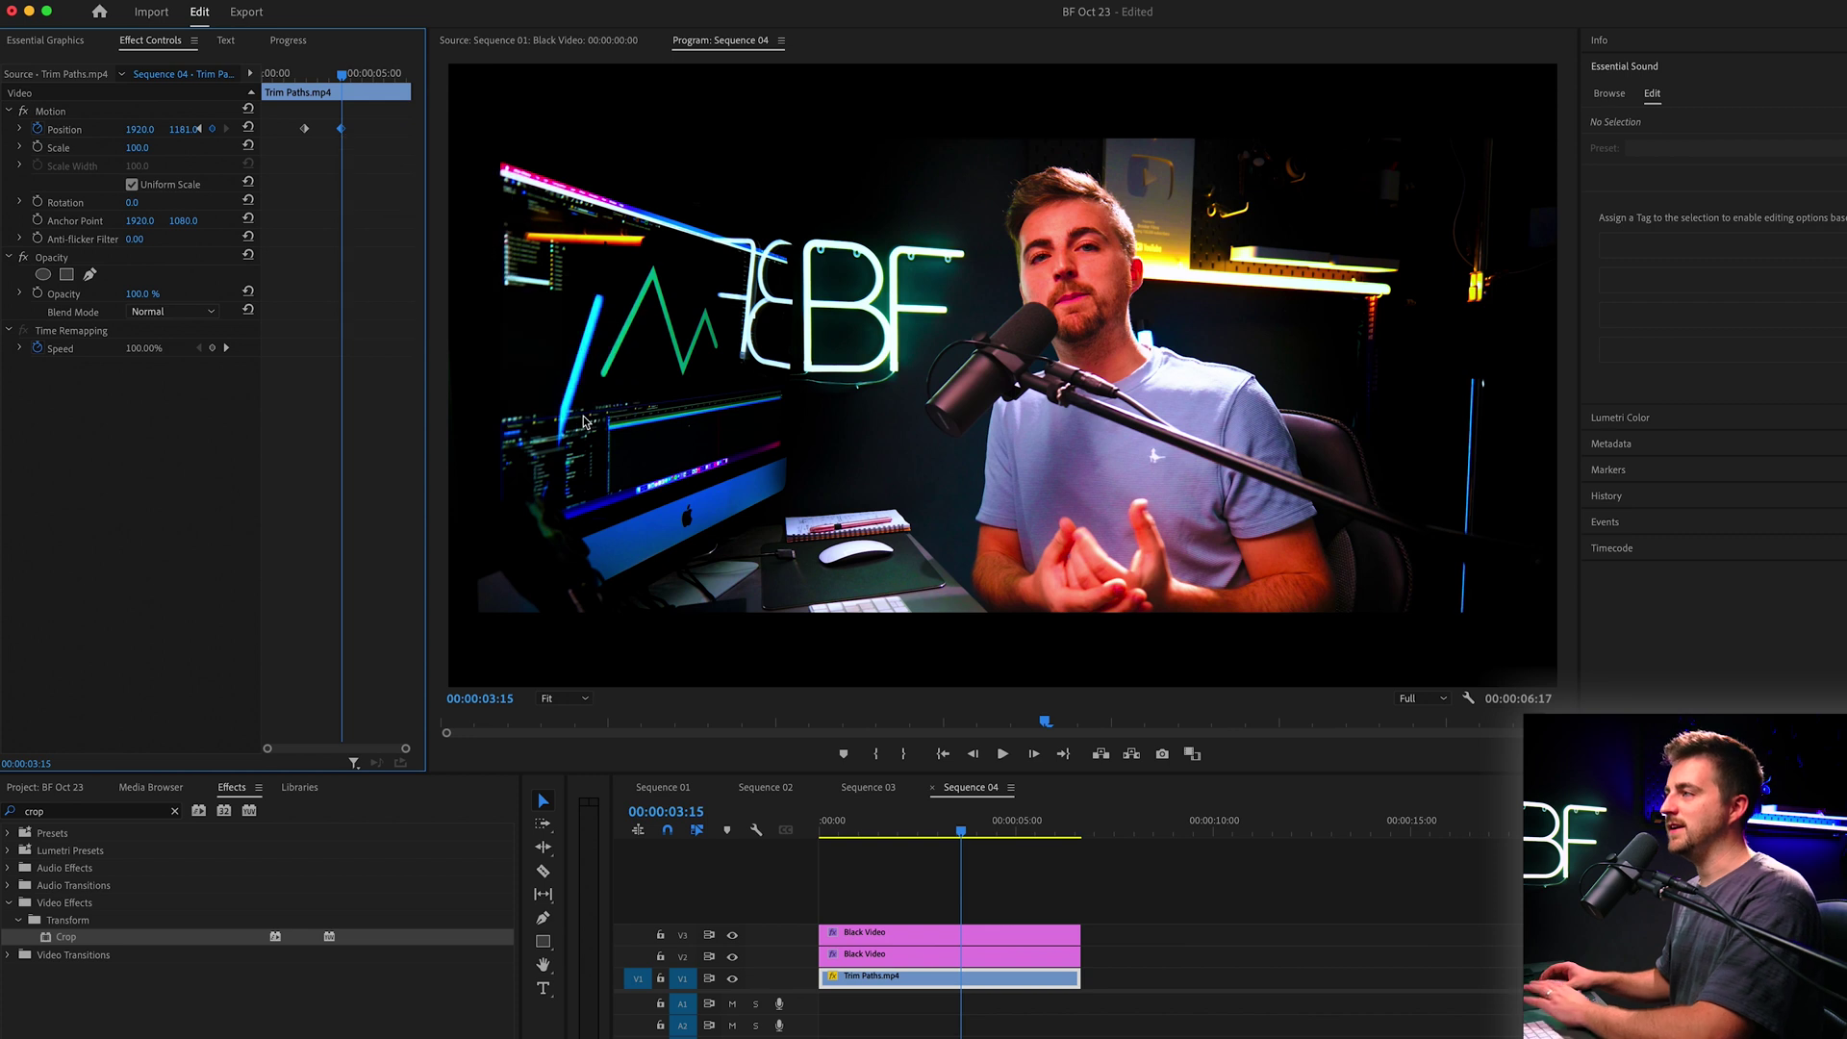
Set the first Position keyframe to Ease Out and return the playhead before the animation
right_click(304, 131)
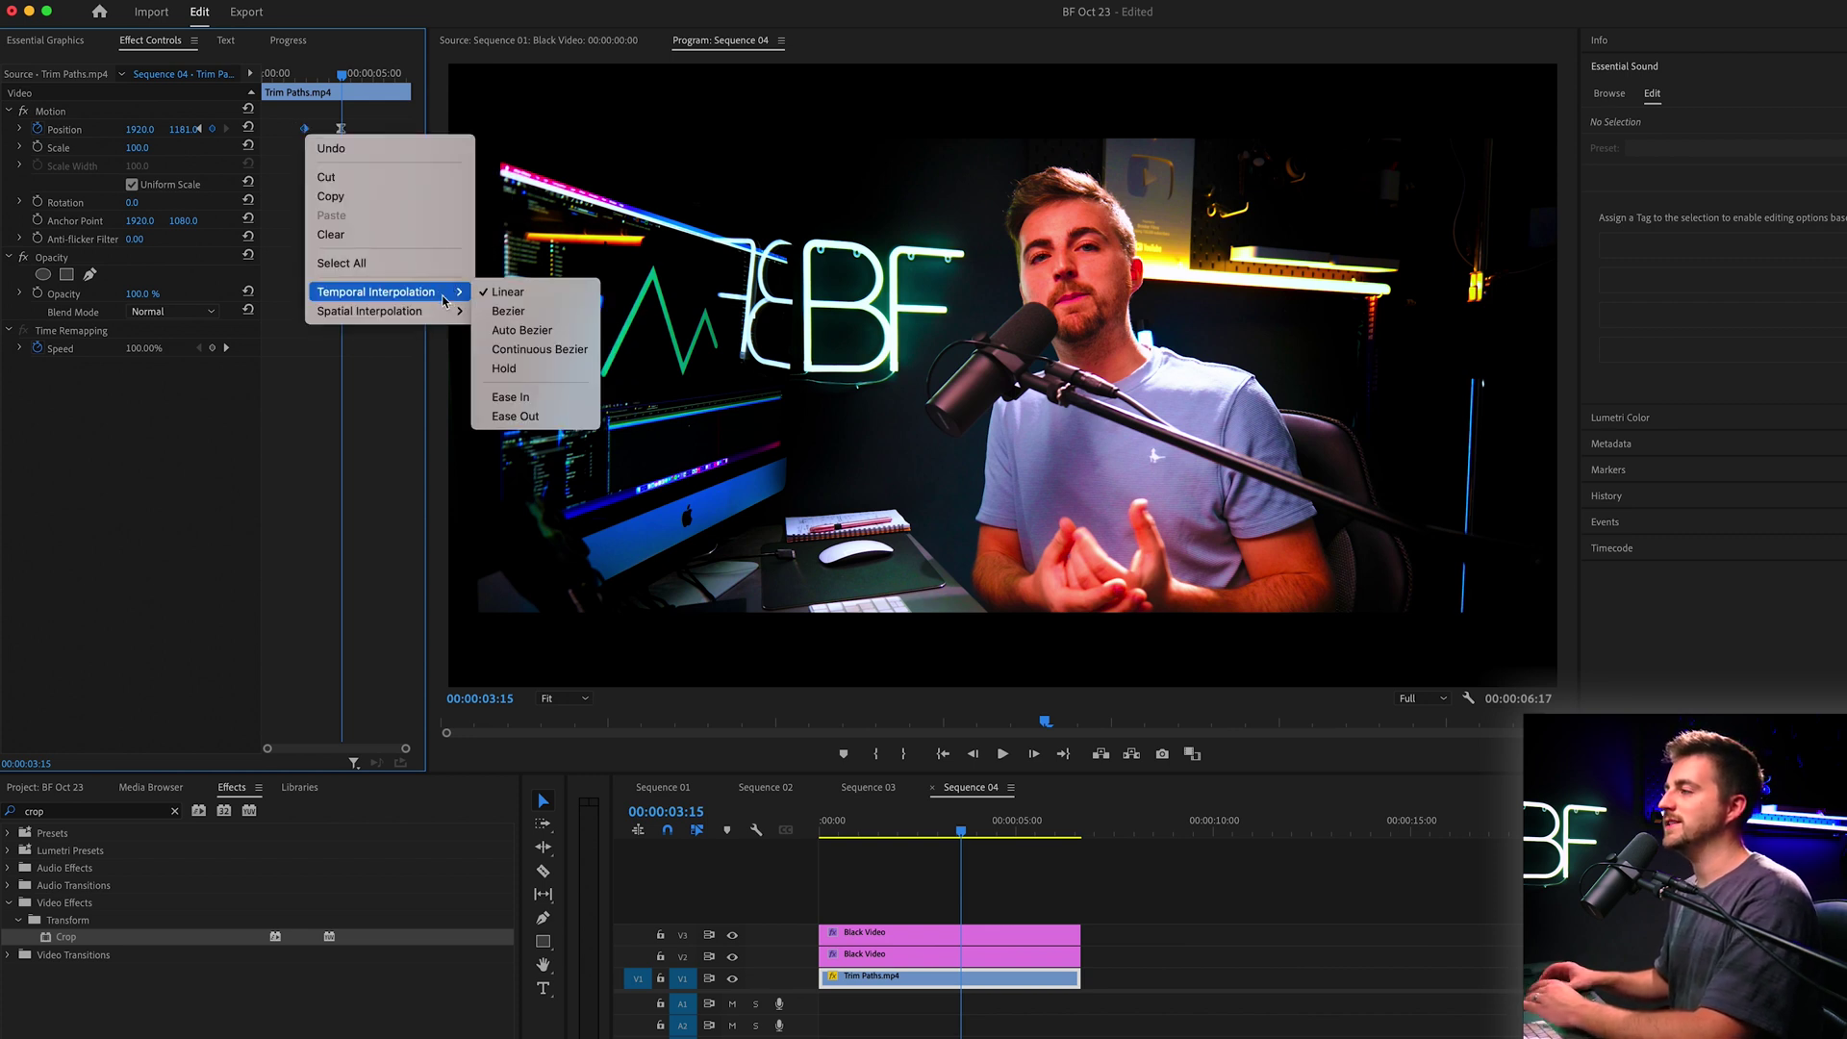
left_click(536, 416)
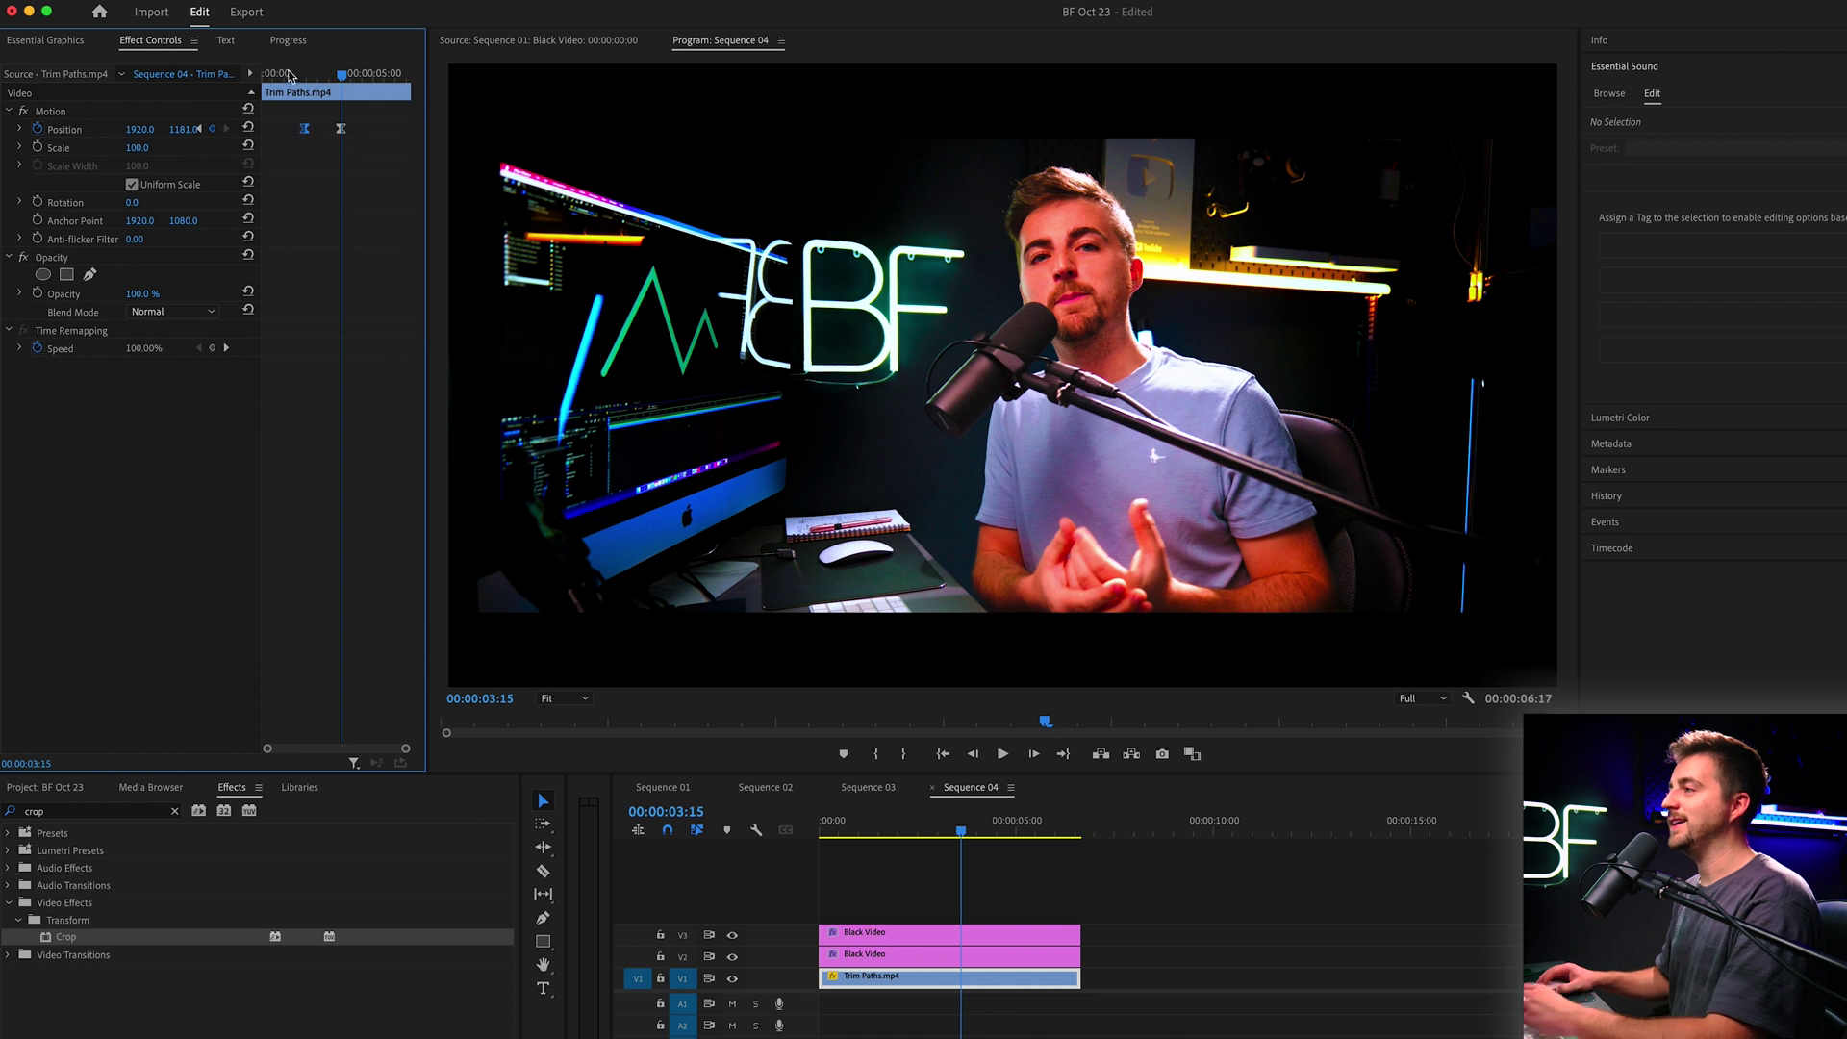
left_click(289, 74)
Play Sequence 04 from 00:00:01:18 to watch the bars and footage ease in
key("space")
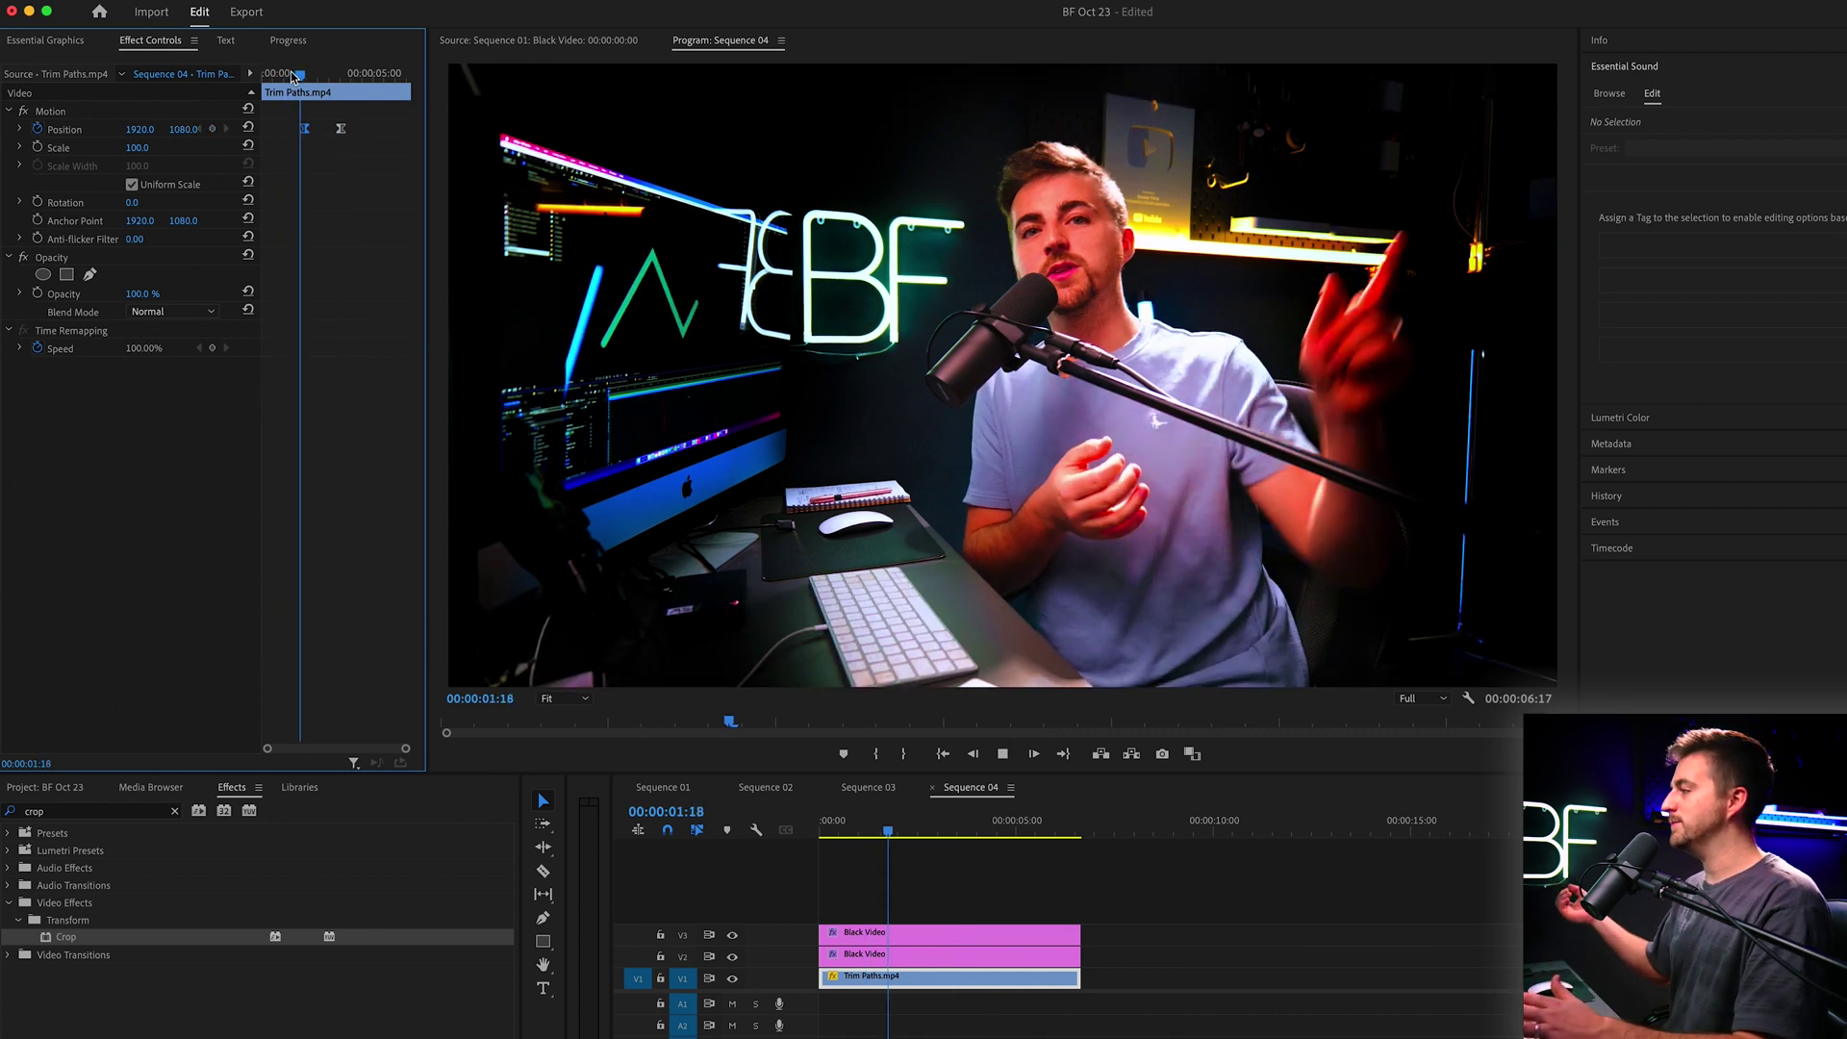